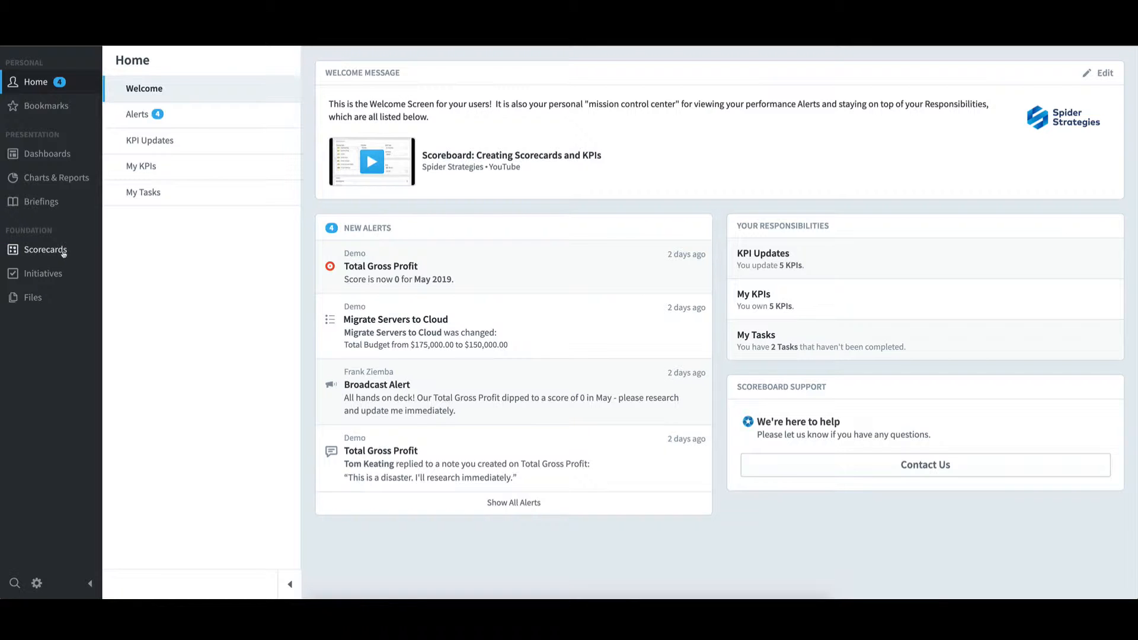
Open the scorecards and explore the organization tree under Mobileworld Inc., through Sales and US down to East Coast
click(64, 252)
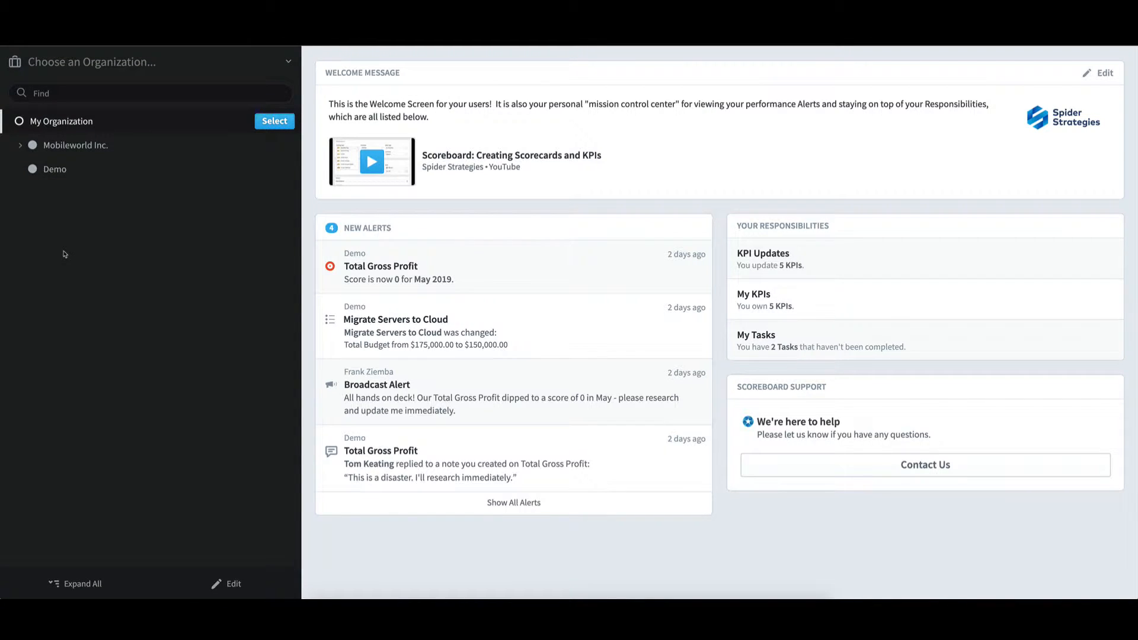
click(87, 150)
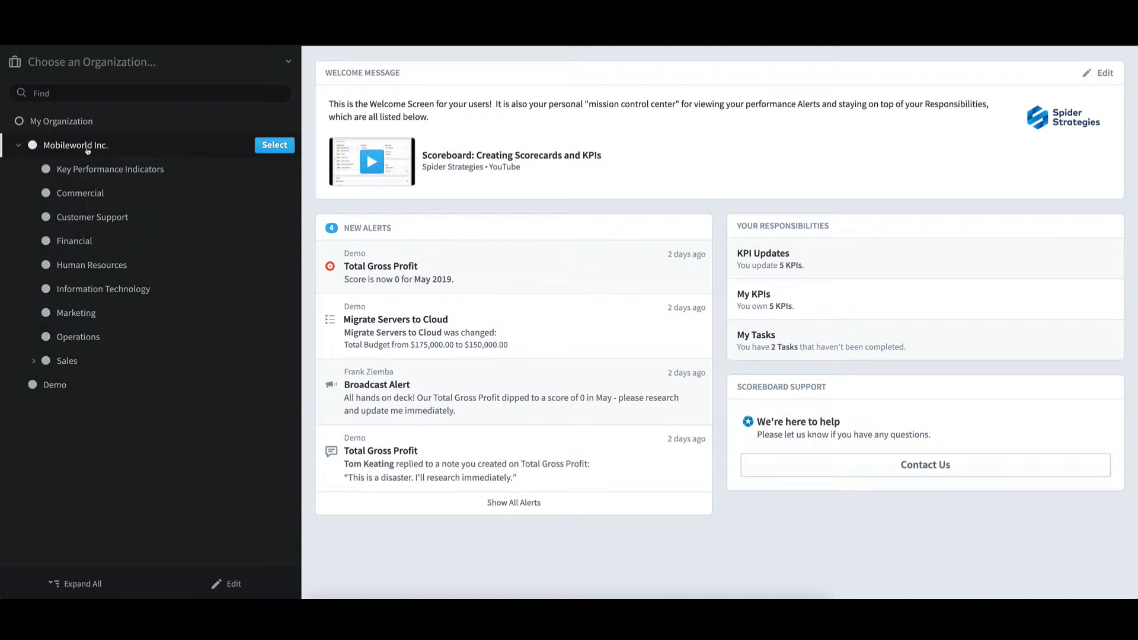
click(43, 362)
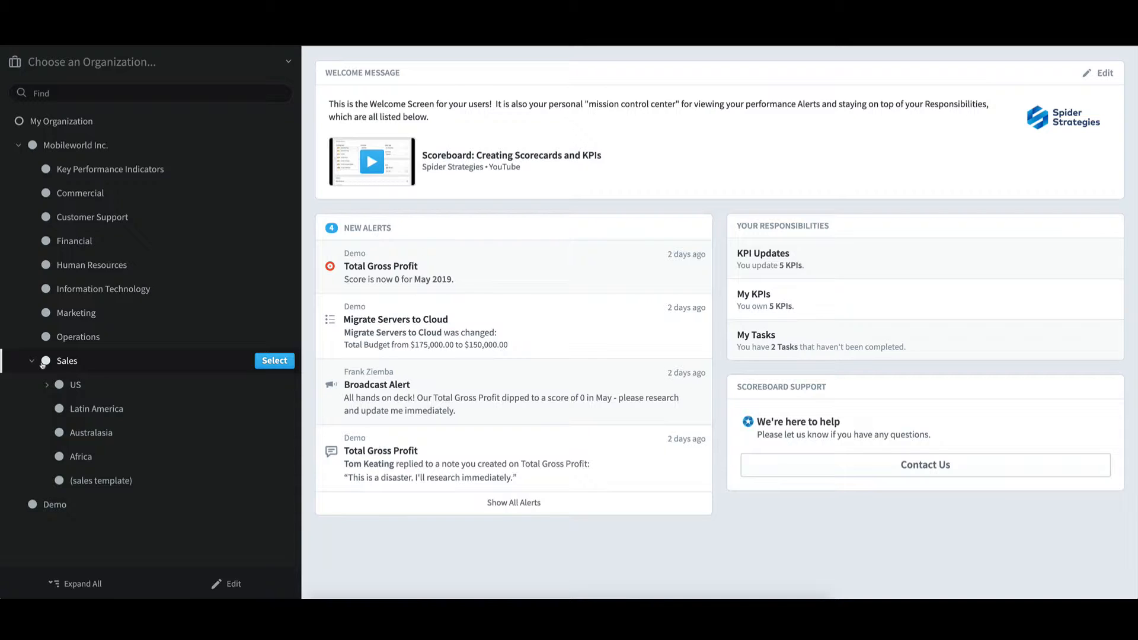
click(47, 385)
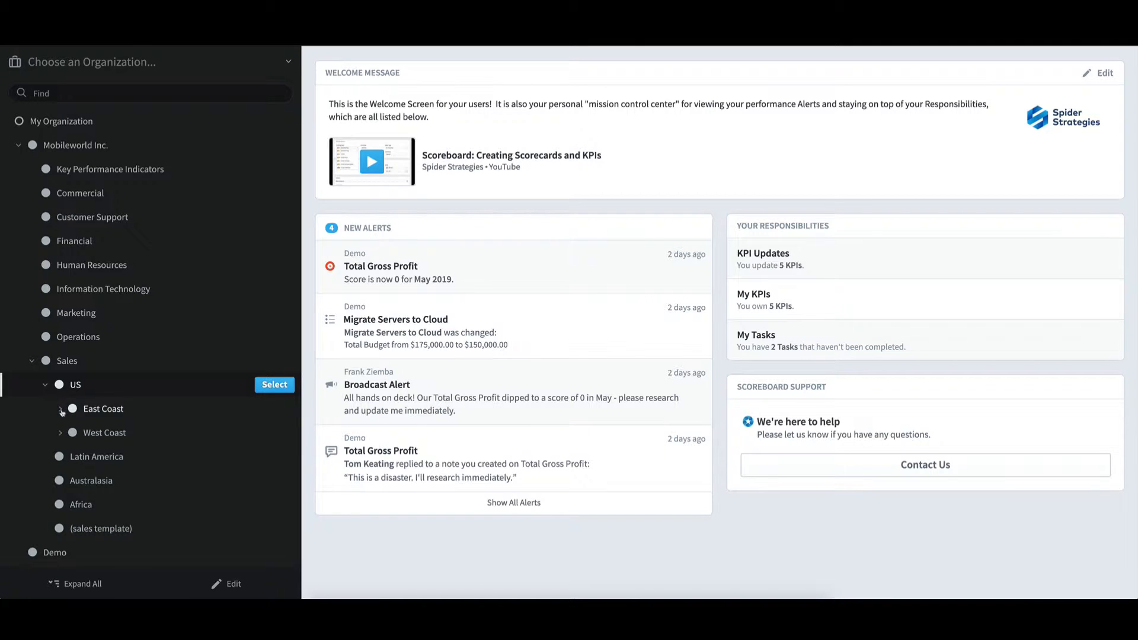
click(60, 409)
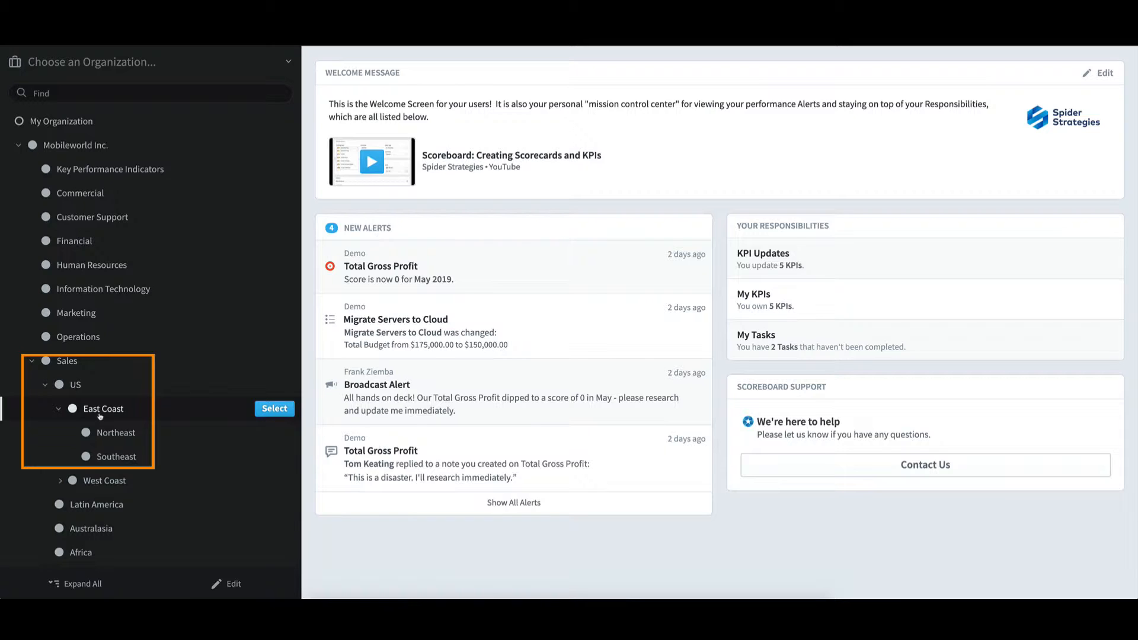
click(46, 386)
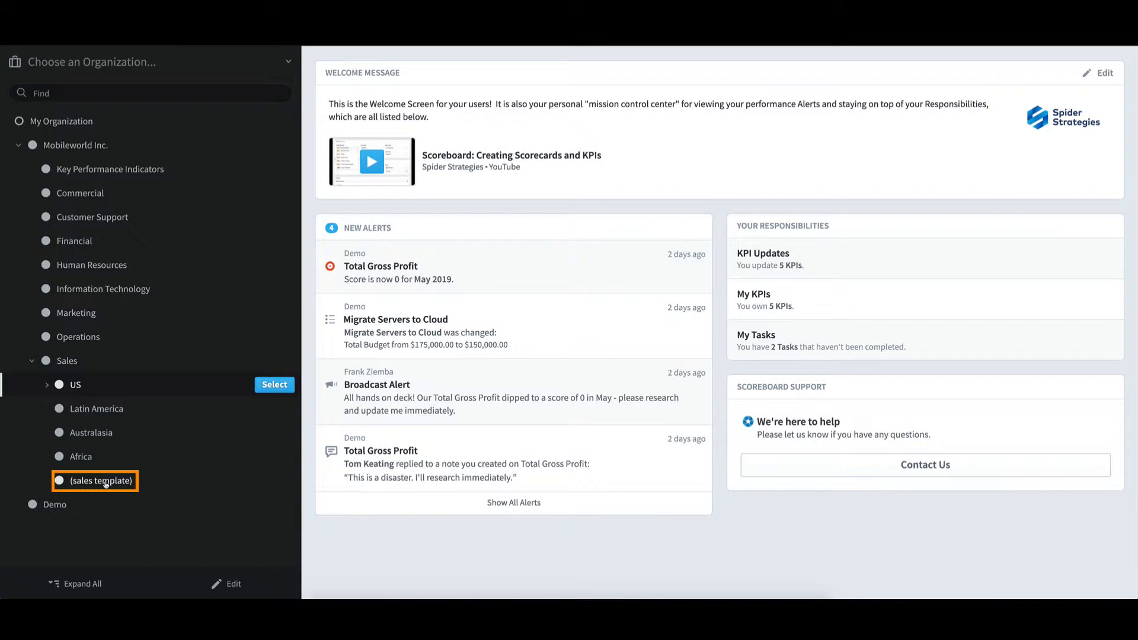
Select the (sales template) organization and open its Product Sales Revenue KPI under Value of Sales and Sales Revenue
click(106, 484)
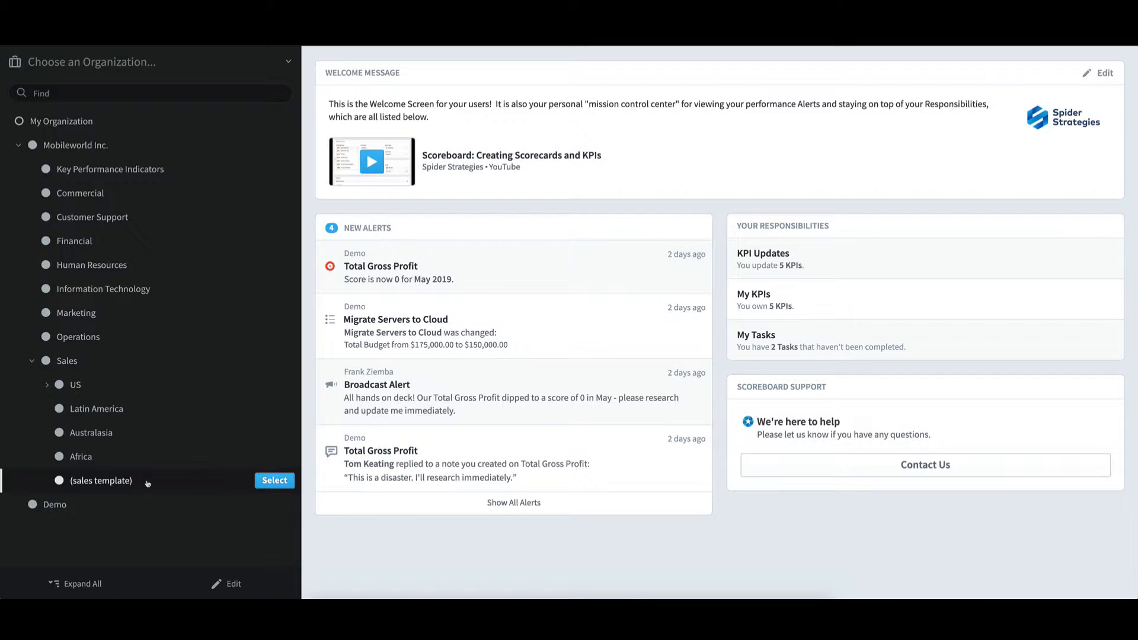
click(274, 481)
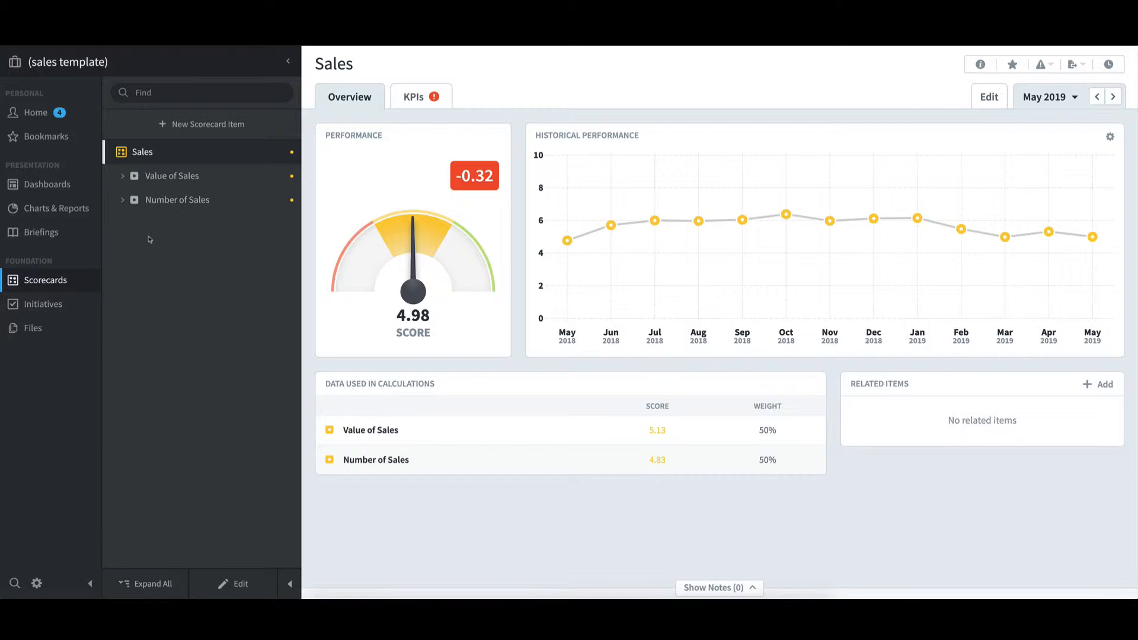
click(123, 176)
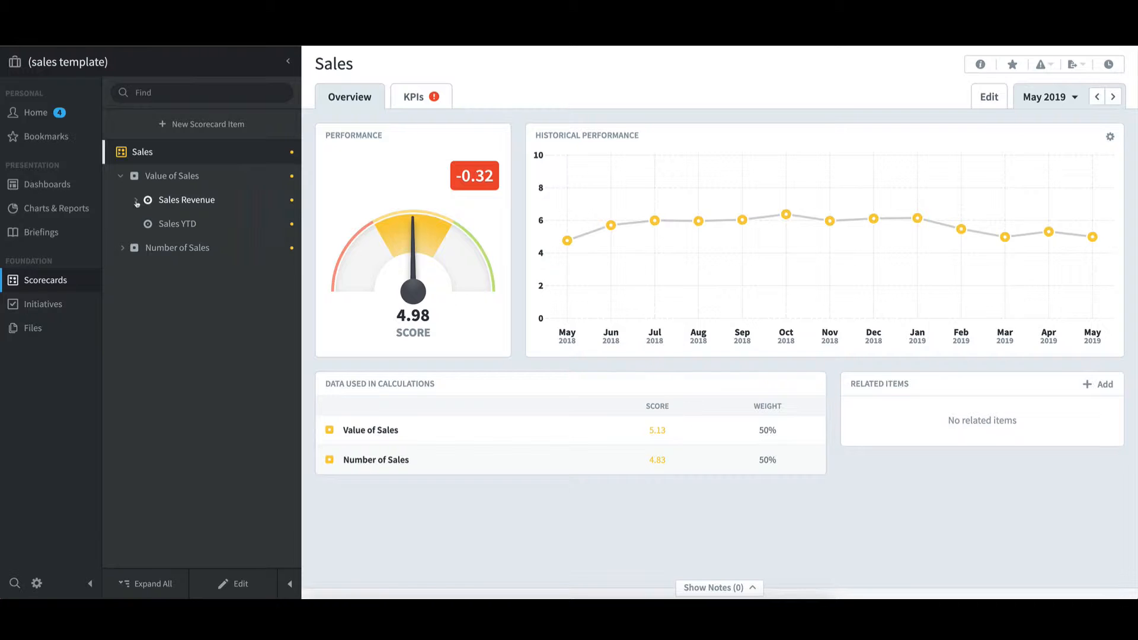
click(136, 202)
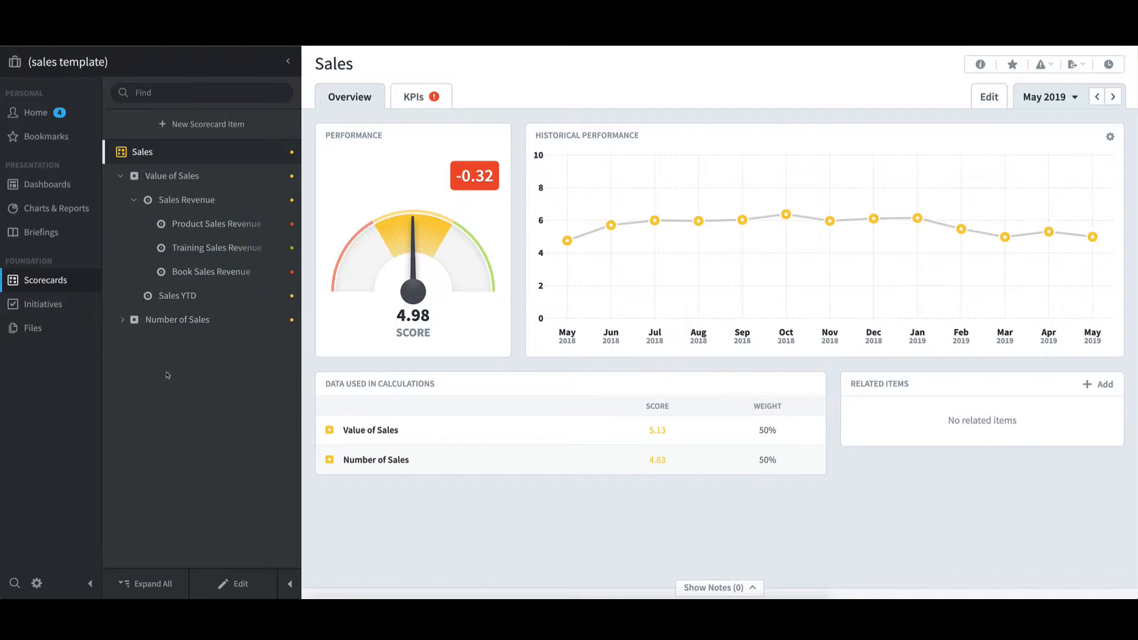
click(214, 228)
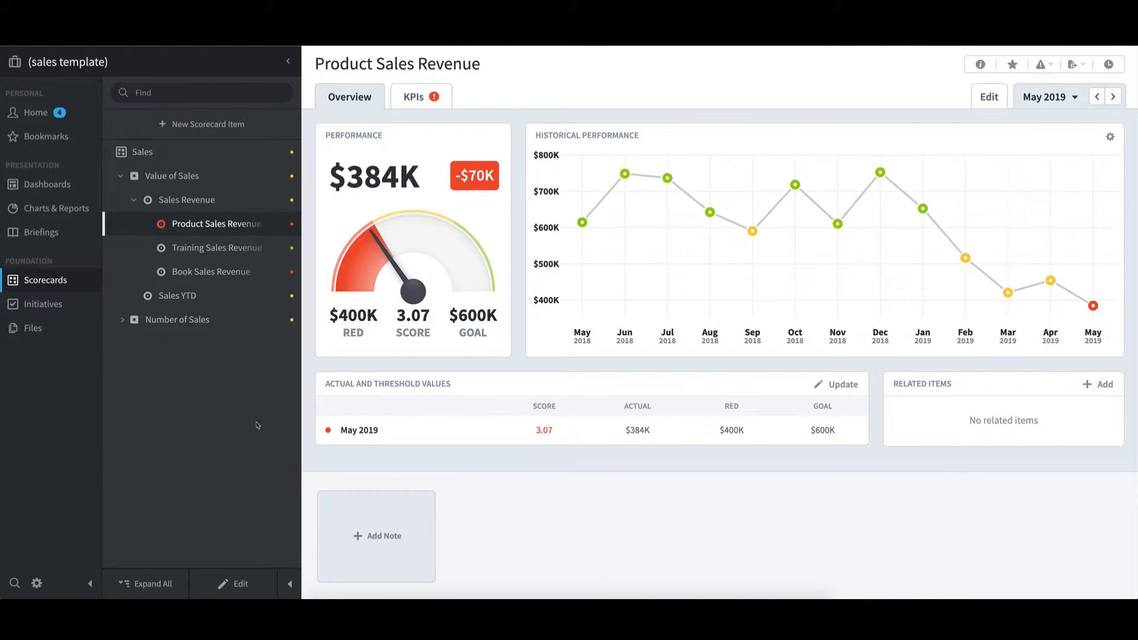
Review the Product Sales Revenue KPI's details and series settings in edit mode, leaving them as they are
click(241, 584)
scroll(743, 479, down, 3)
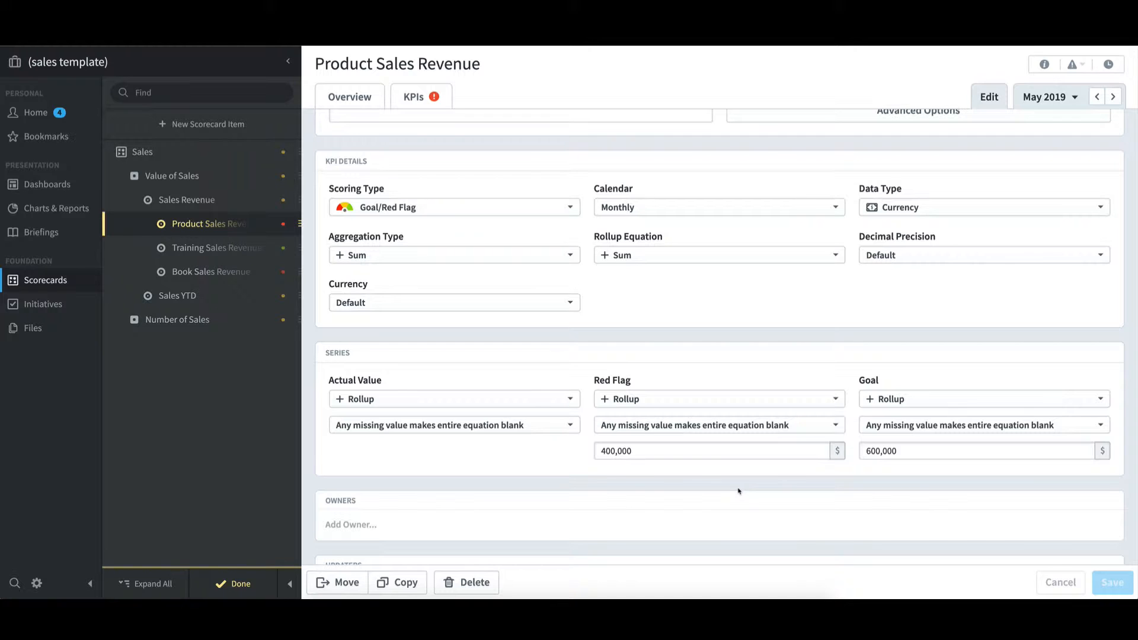
click(248, 586)
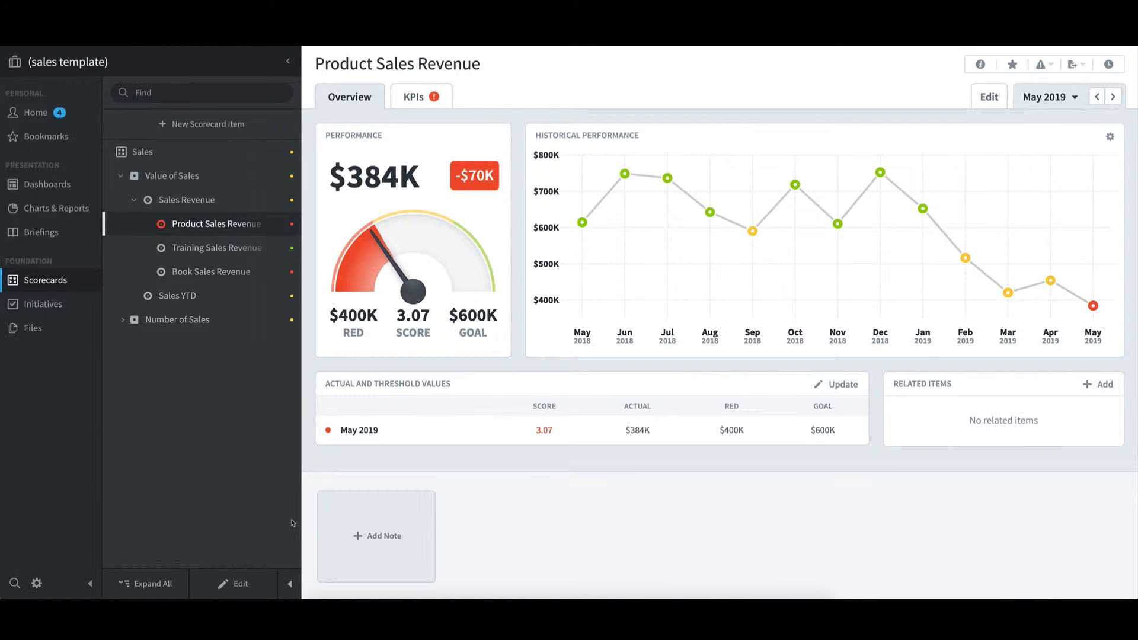
View the dashboards of the (sales template) organization and its charts and reports
click(72, 188)
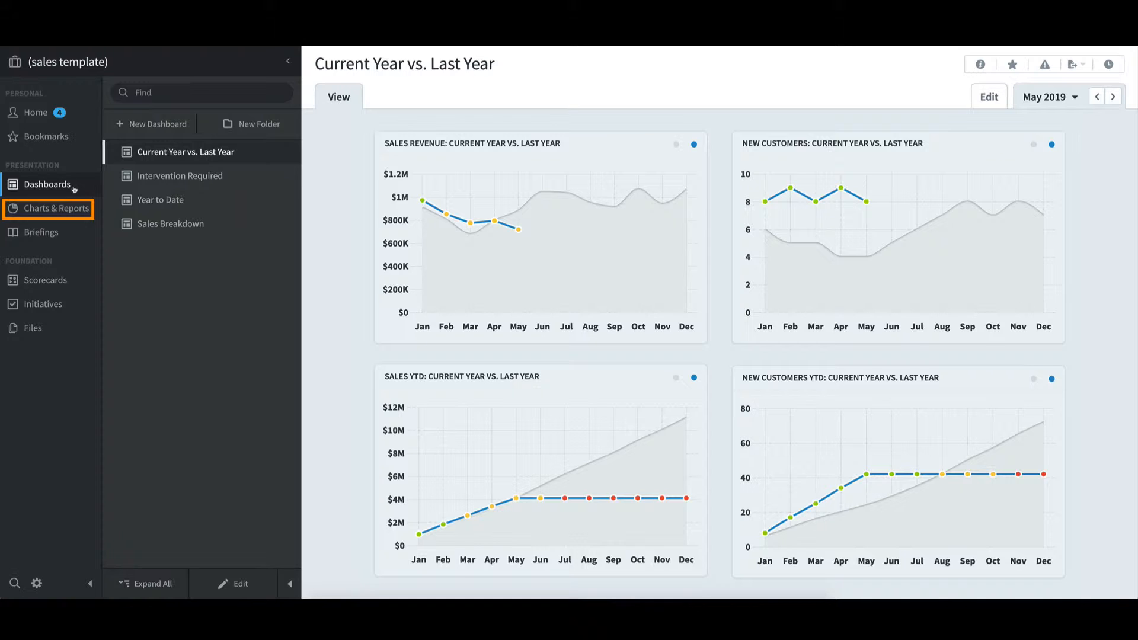
click(71, 209)
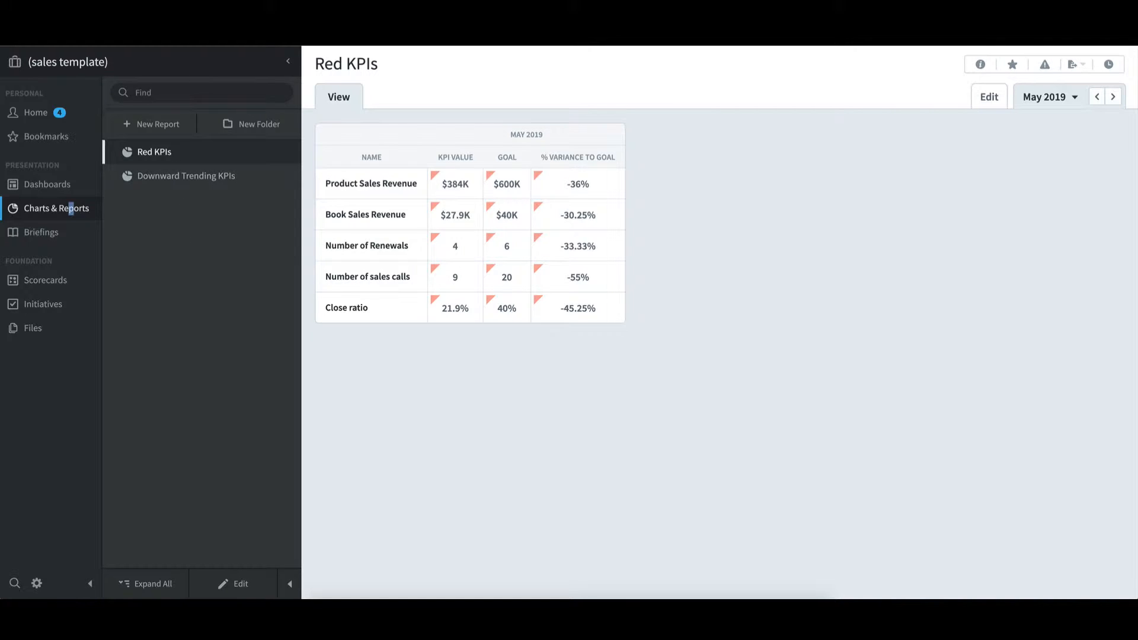
Switch to the Africa organization and examine its Sales Revenue scorecard items, dashboards, and charts and reports
click(82, 60)
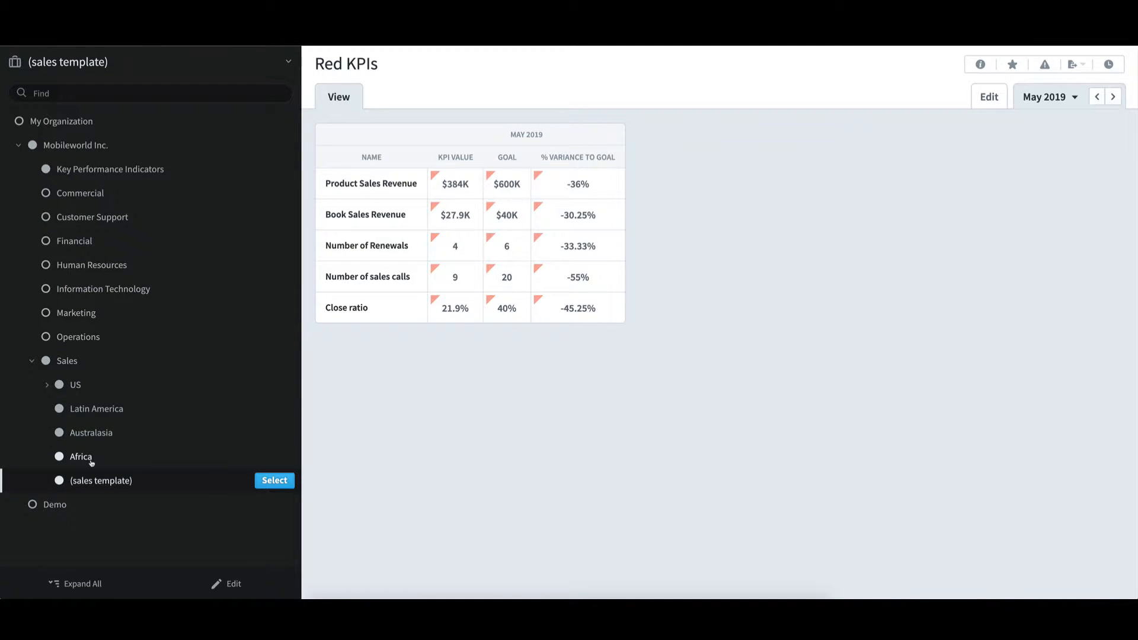
click(264, 461)
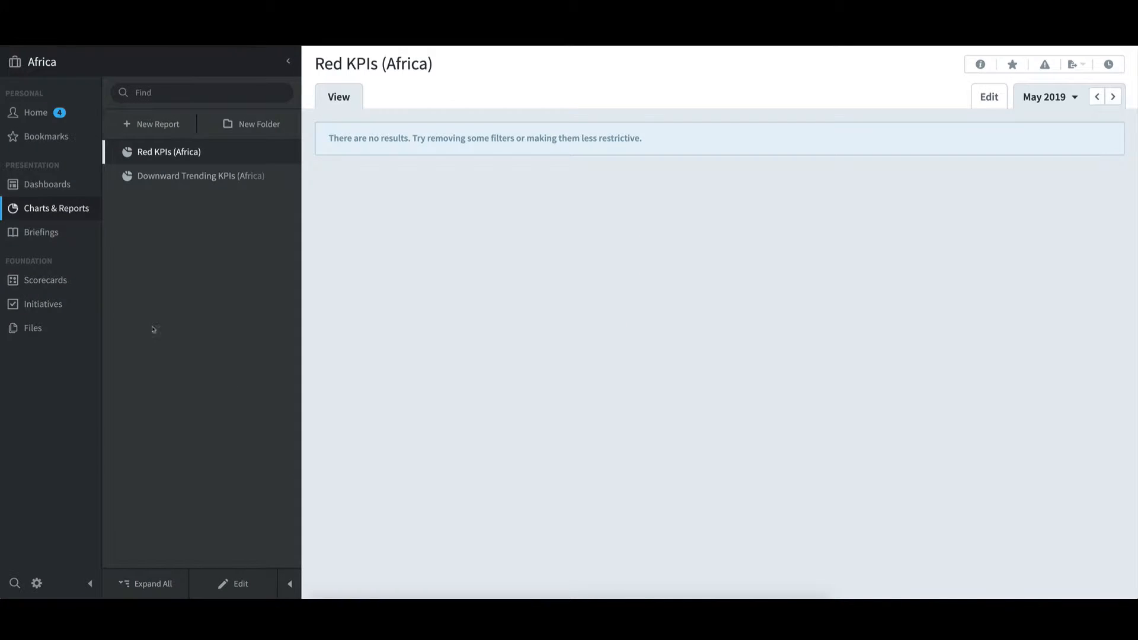
click(45, 280)
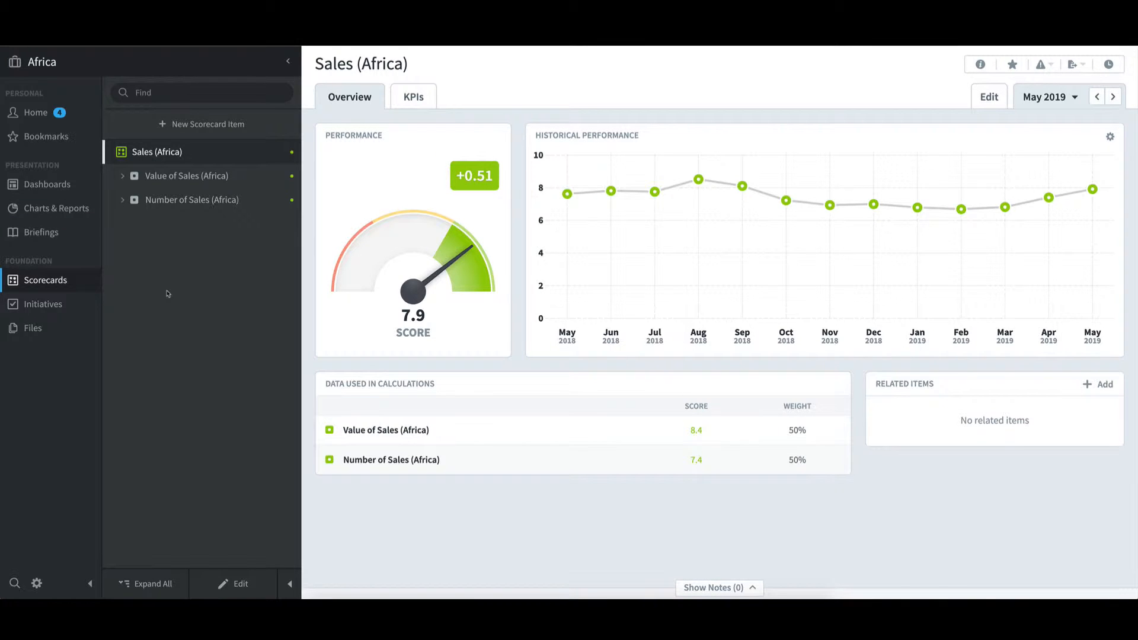
click(122, 176)
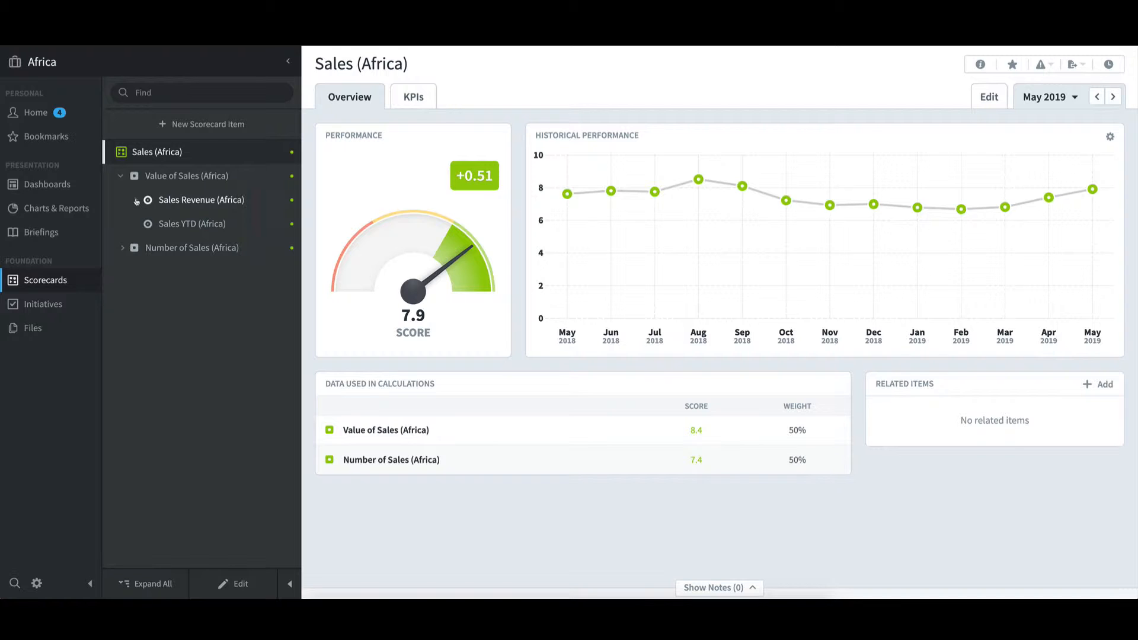
click(135, 201)
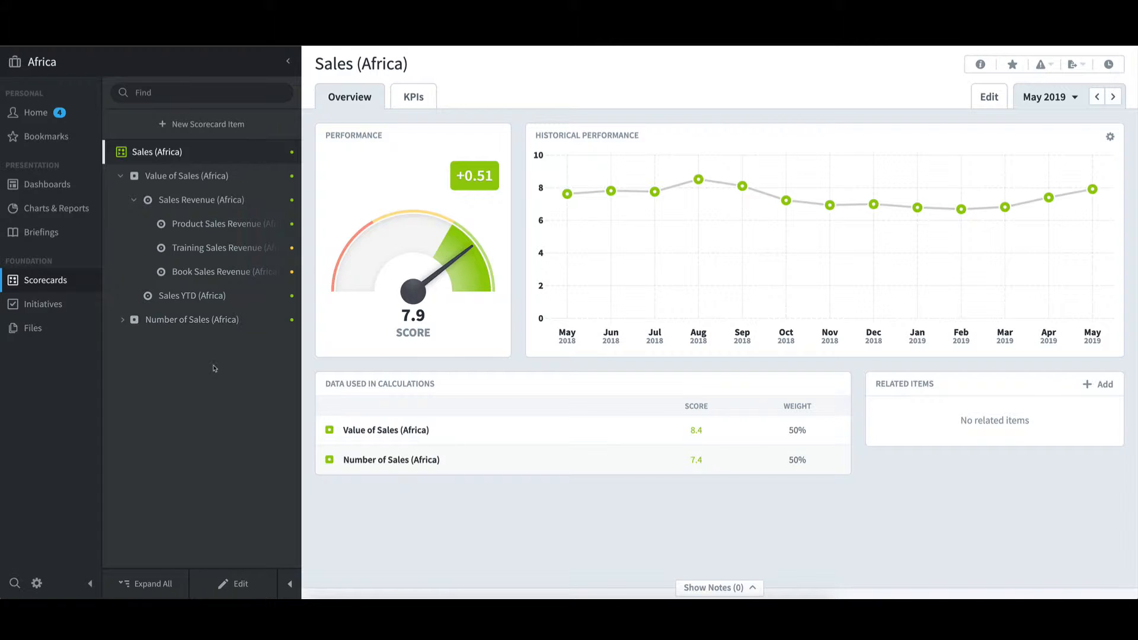
click(47, 185)
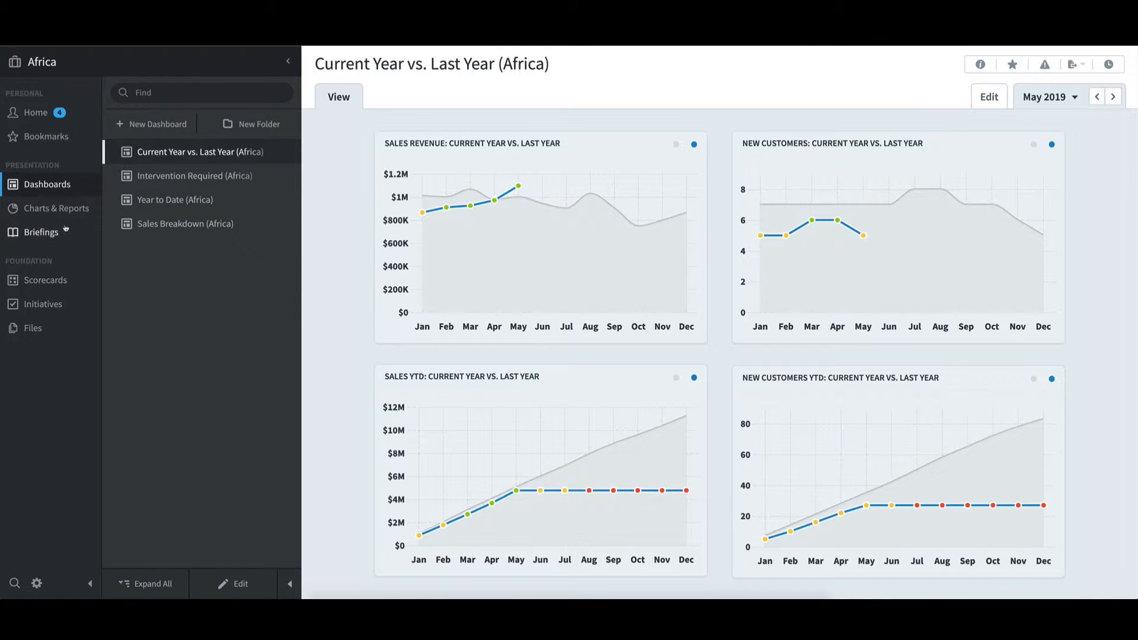
click(51, 211)
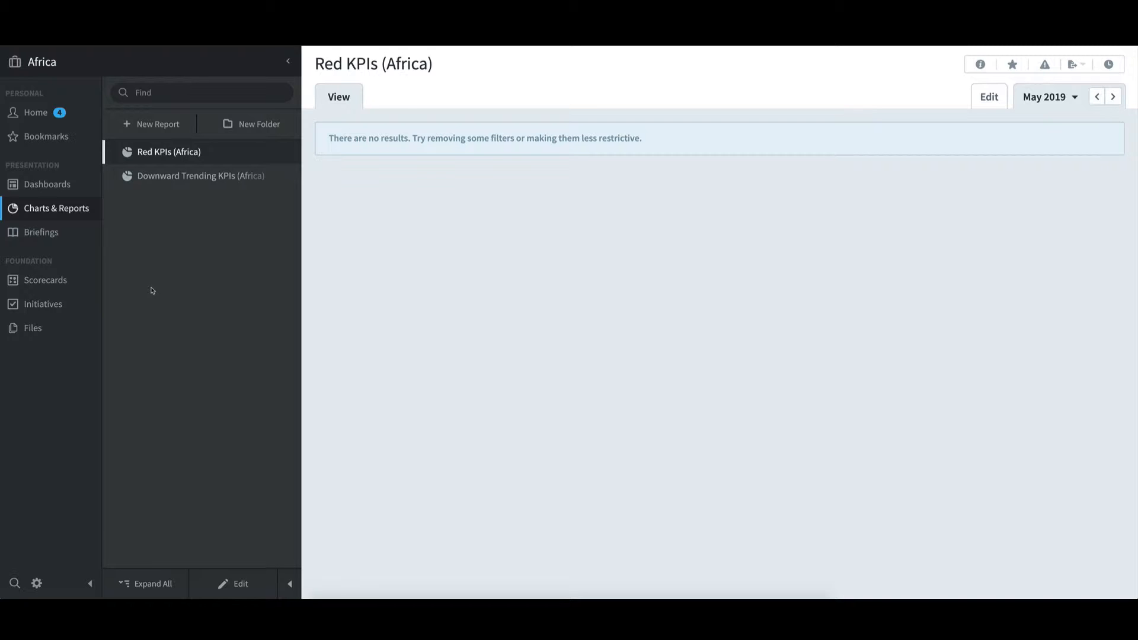
Copy only the (sales template) organization into the Sales organization as a regular copy
click(125, 60)
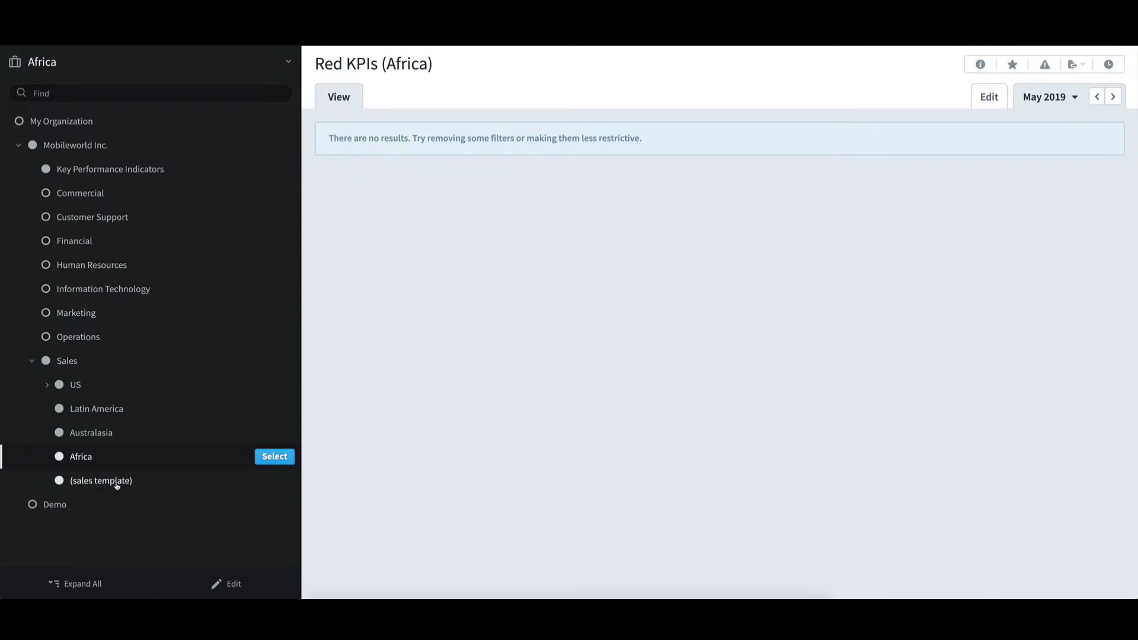
click(148, 485)
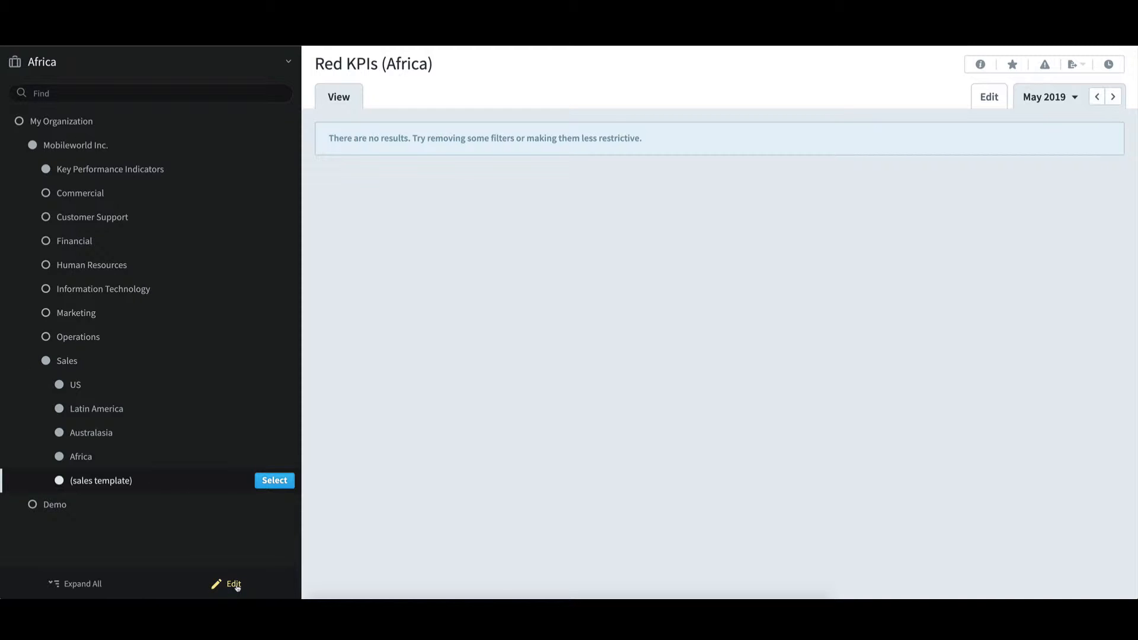
click(235, 585)
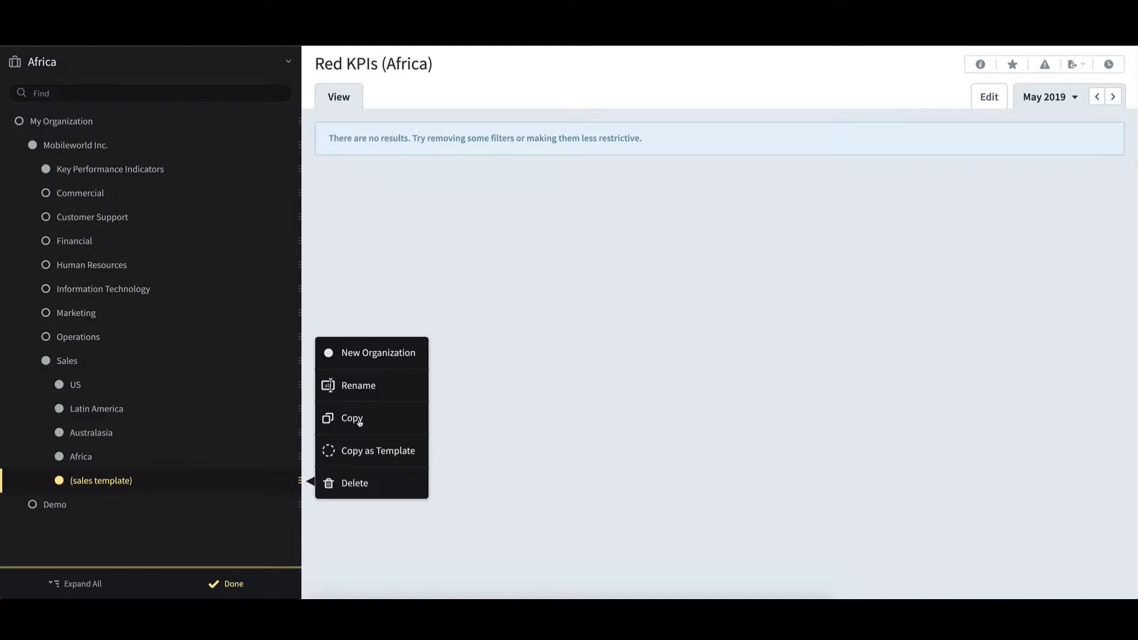
click(353, 418)
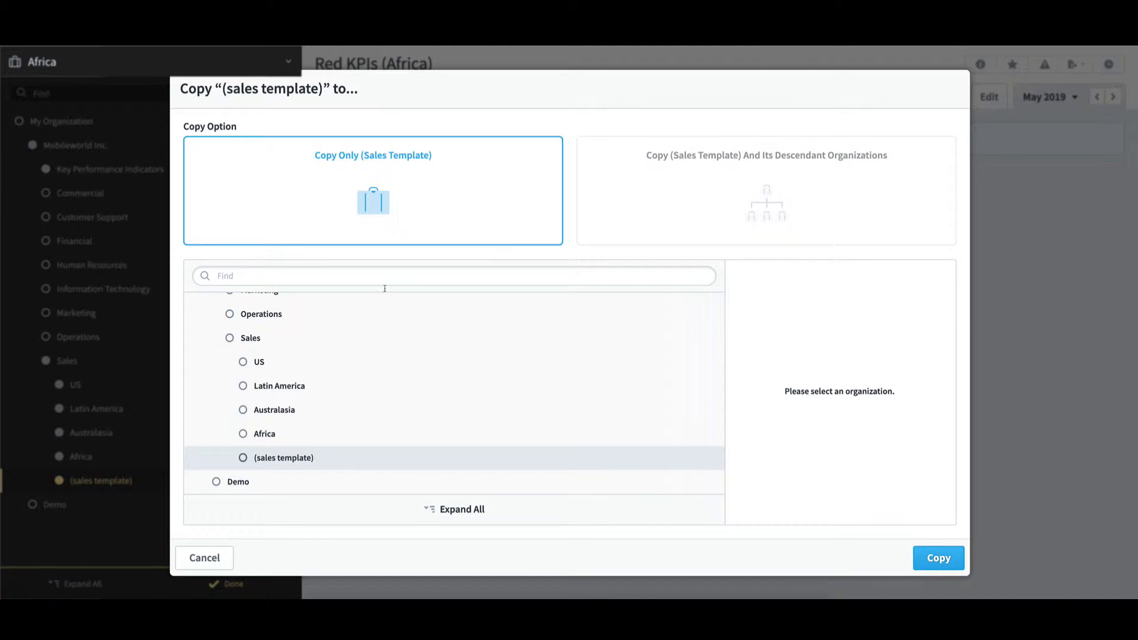
click(256, 341)
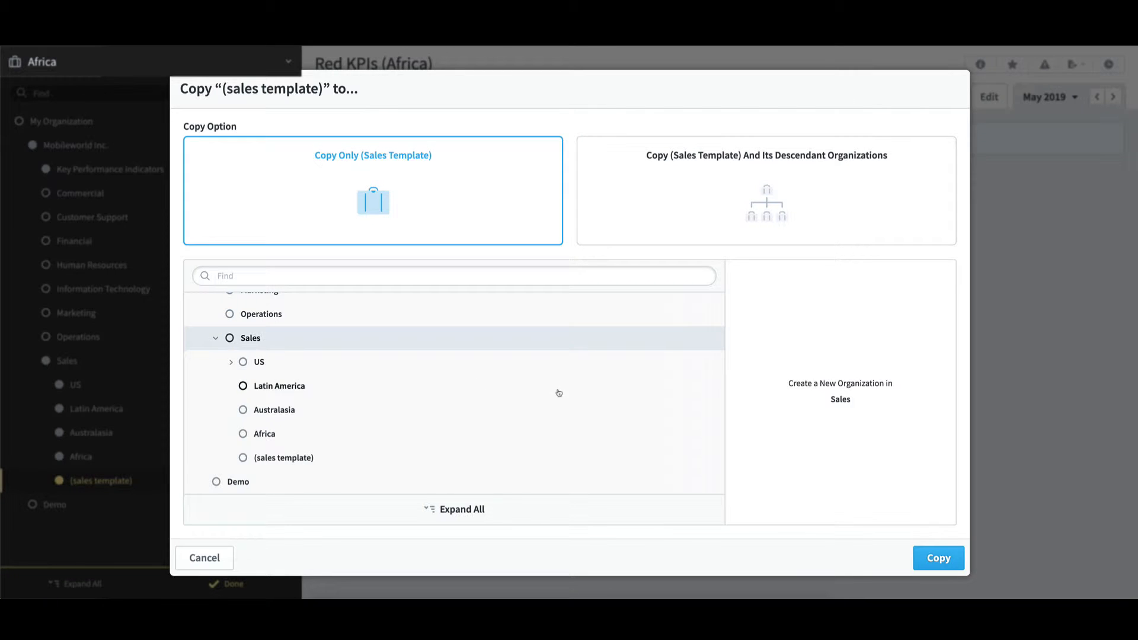
click(960, 560)
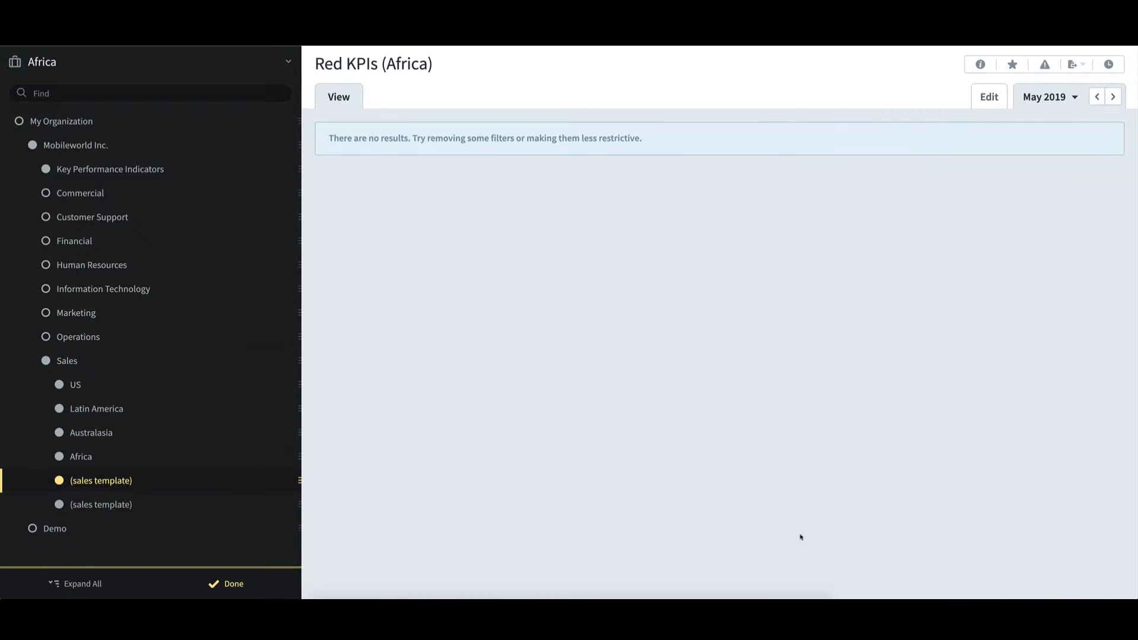
Rename the new copy of (sales template) under Sales as "Europe - Copy"
right_click(137, 507)
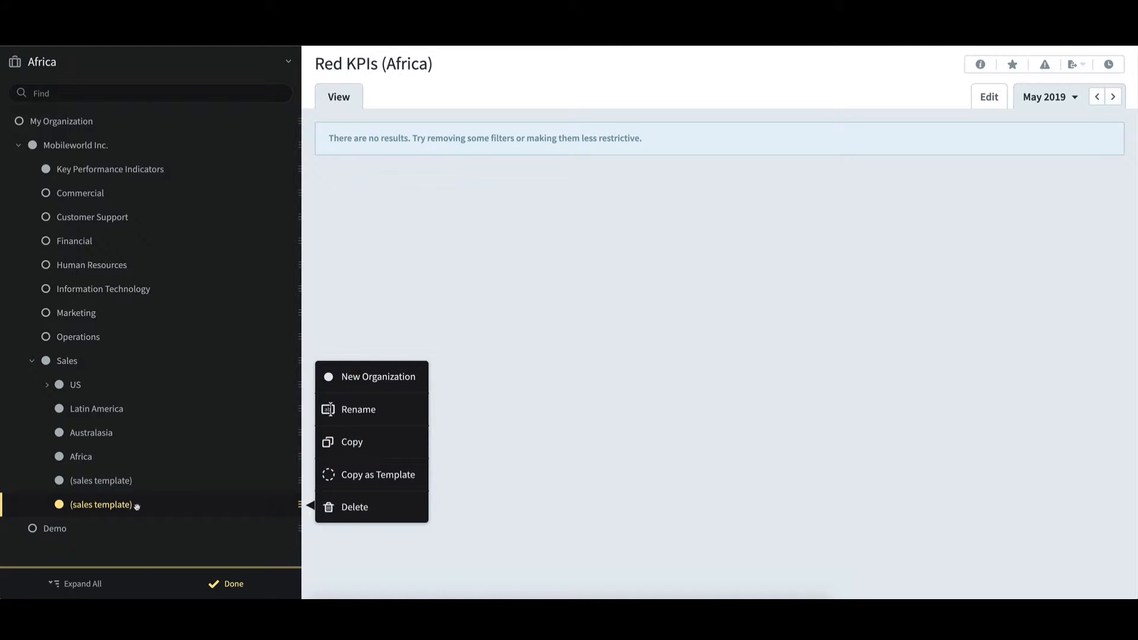
click(376, 413)
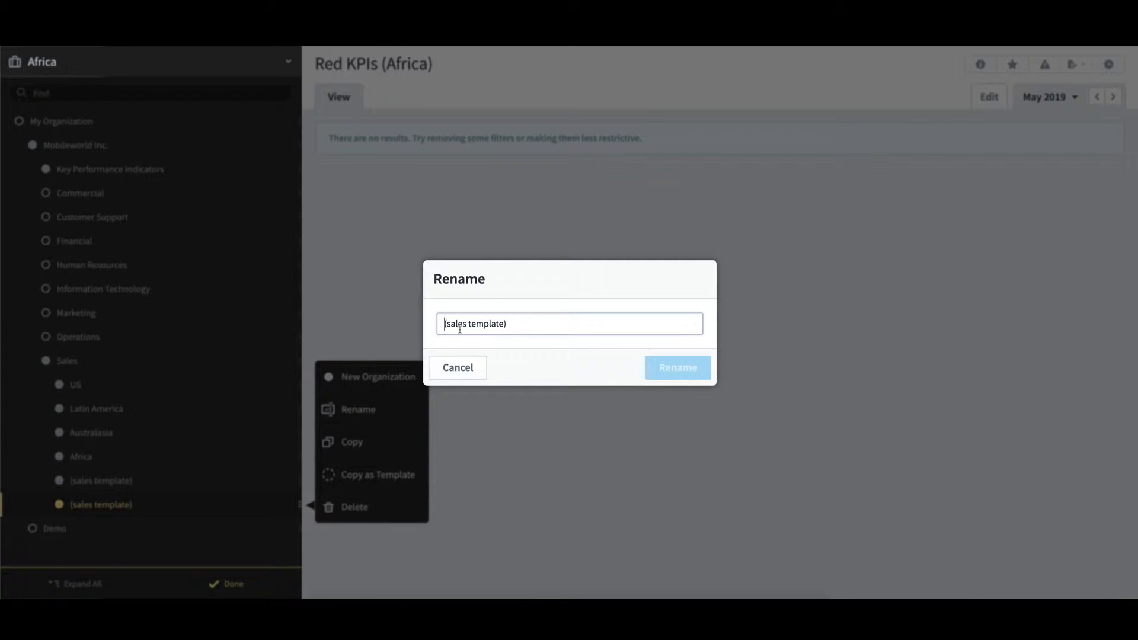
text(Europe)
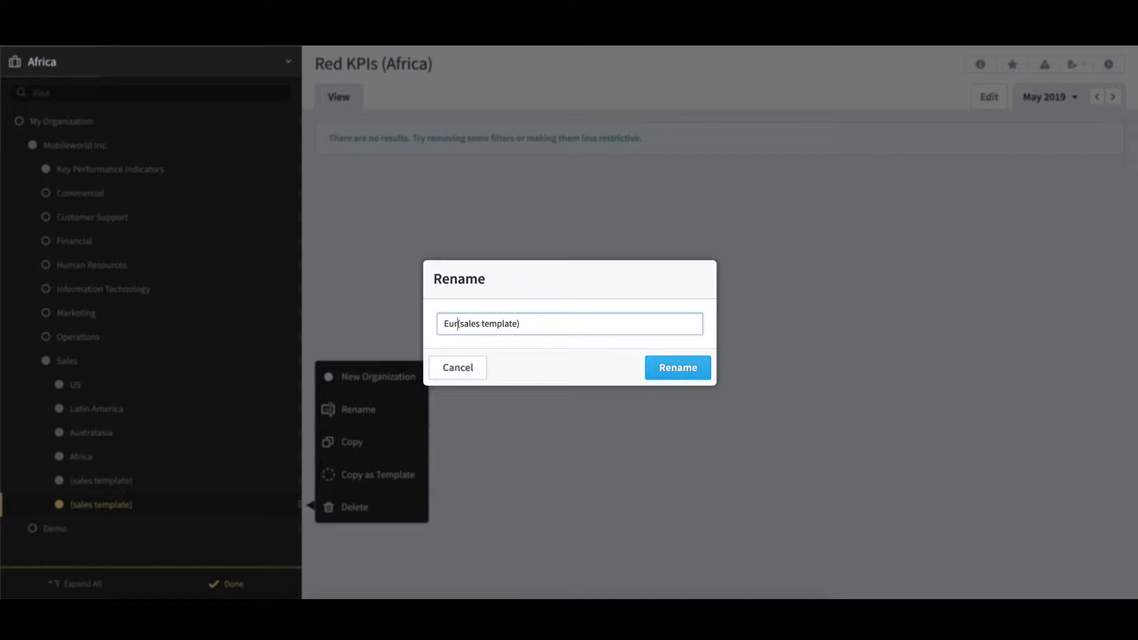
text( - Copy)
key(Delete)
key(Delete)
key(Delete)
key(Delete)
key(Delete)
key(Delete)
key(Delete)
key(Delete)
key(Delete)
key(Delete)
key(Delete)
key(Delete)
key(Delete)
key(Delete)
key(Delete)
key(Delete)
click(703, 374)
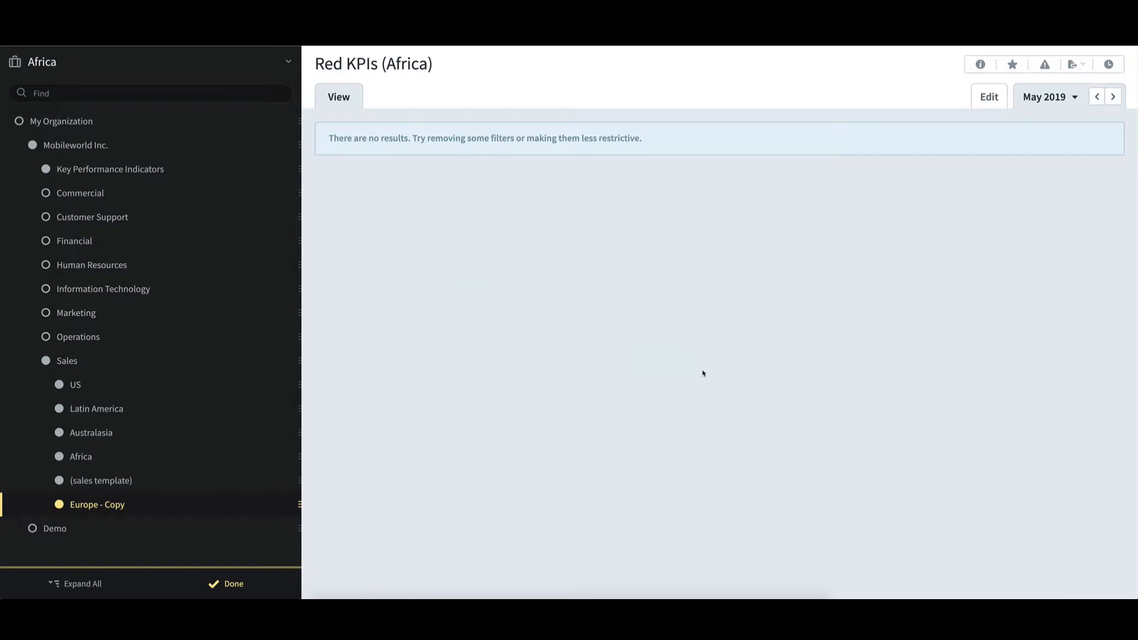
Set up a template copy of only the (sales template) organization, with the Sales organization as its destination
right_click(178, 480)
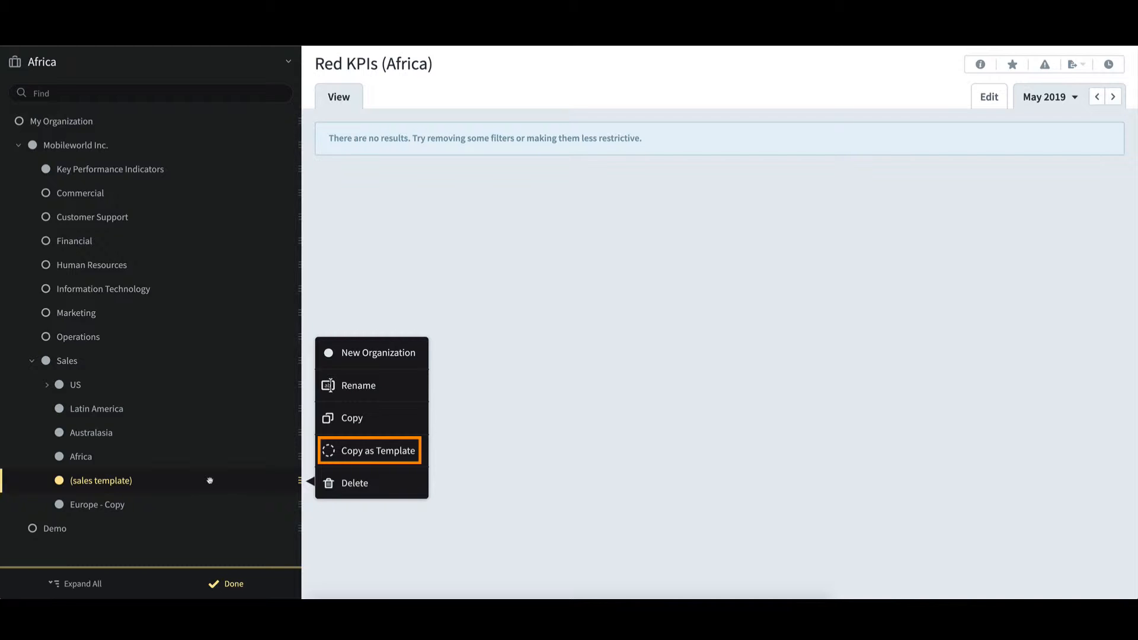
click(413, 451)
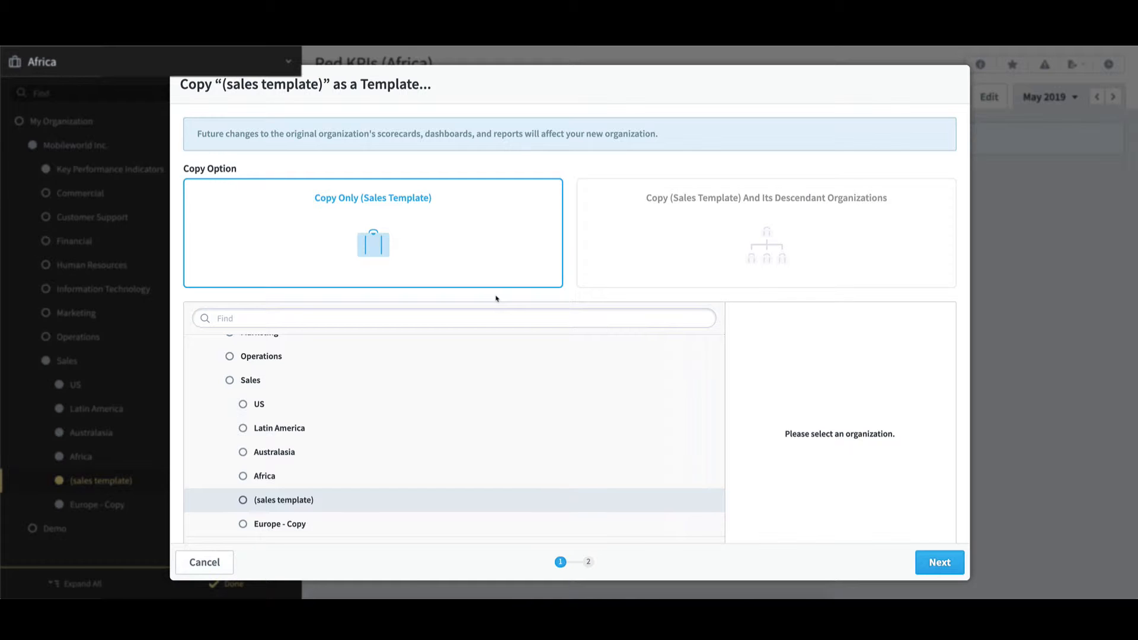
click(252, 383)
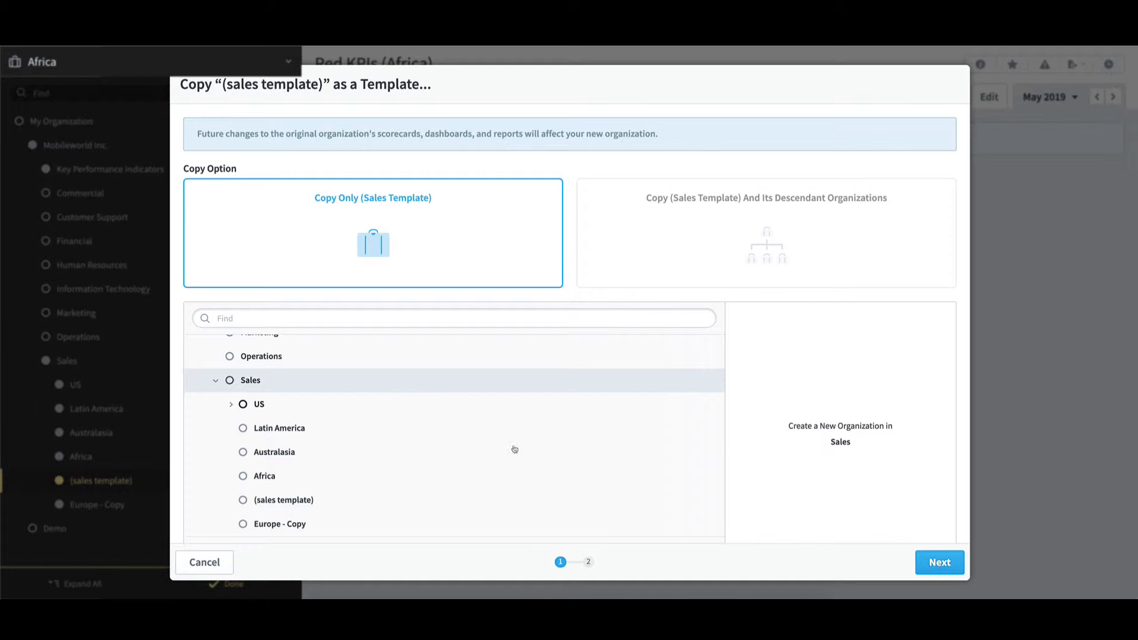
click(963, 562)
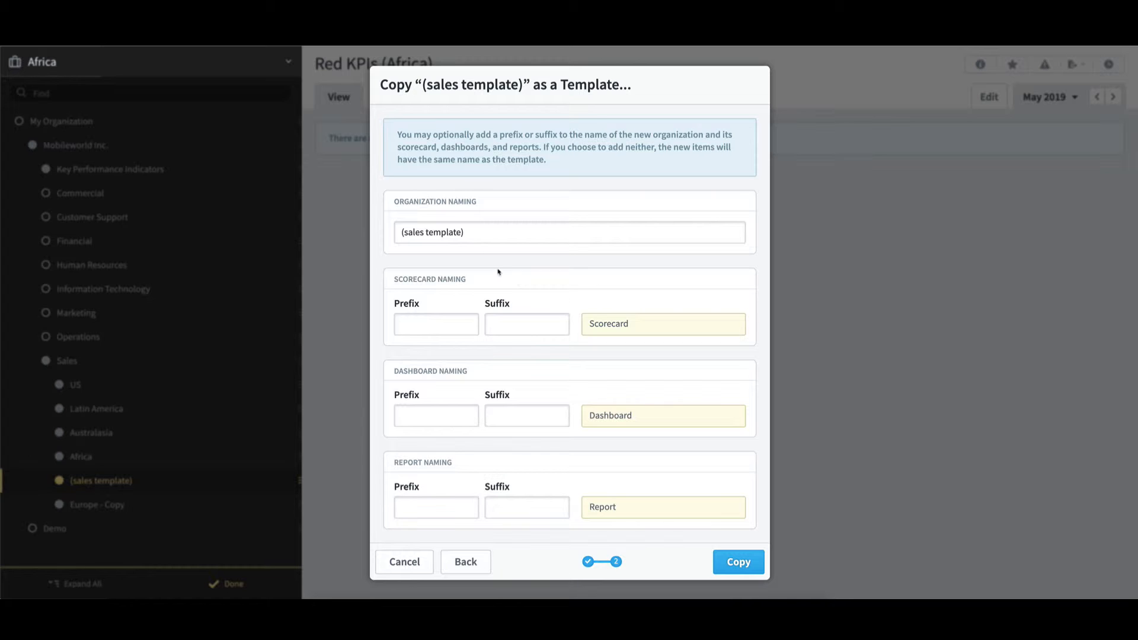
Name the organization that the template copy creates "Europe - Copy as Template"
drag(470, 232, 383, 239)
text(Europ)
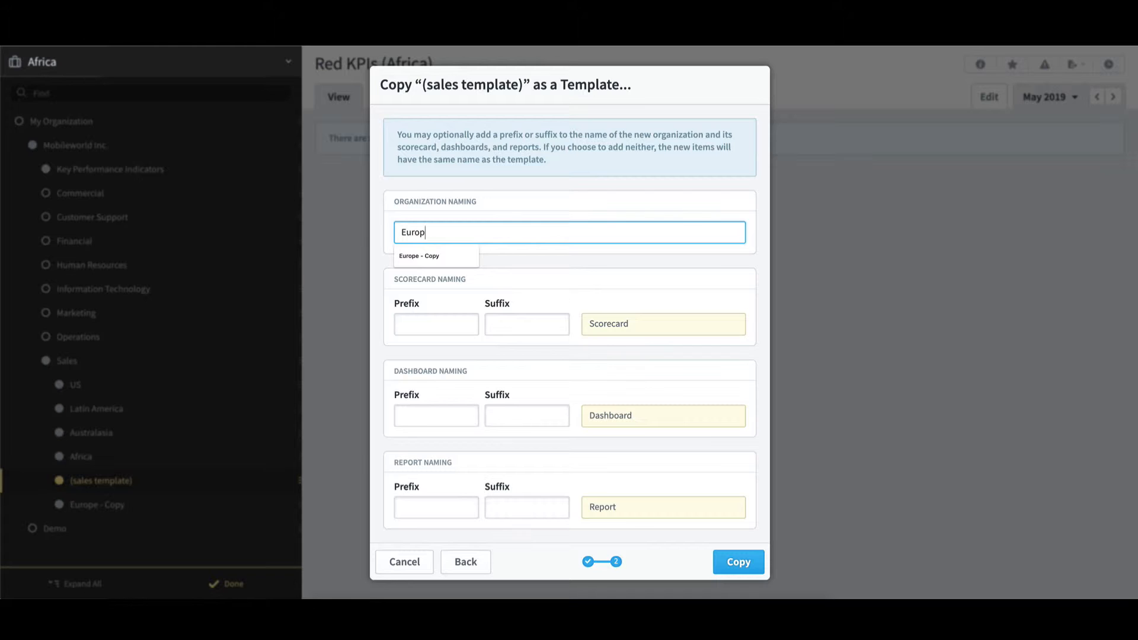
text(e - Copy )
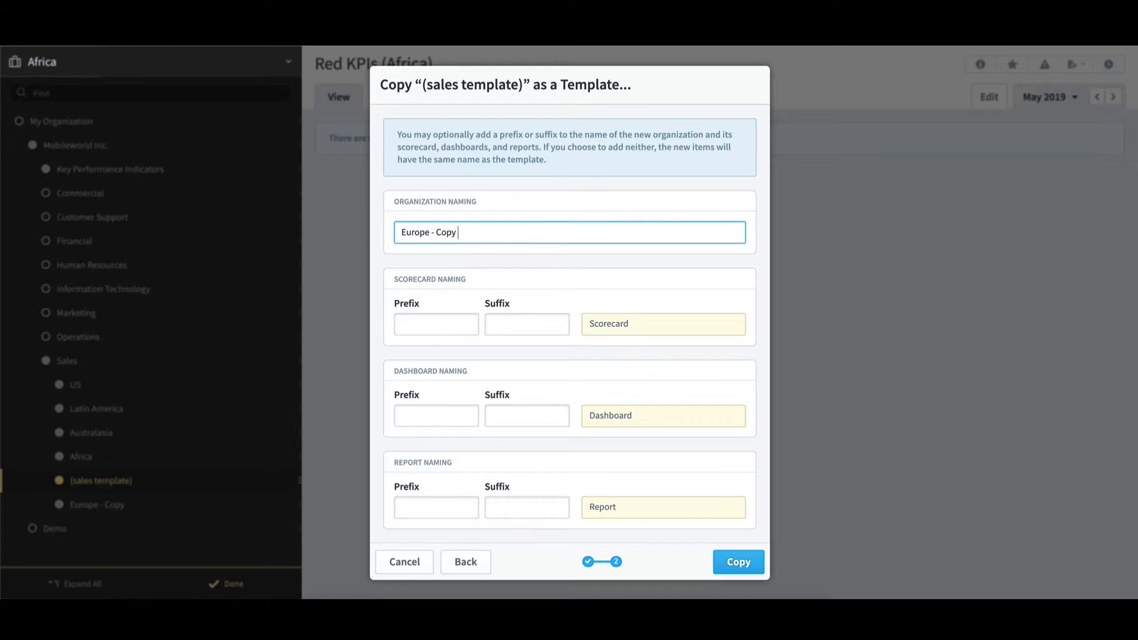
text(as Template)
Add the suffix " (Europe)" to the scorecard, dashboard and report names, create the template copy, and finish editing the organizations
click(499, 325)
click(499, 325)
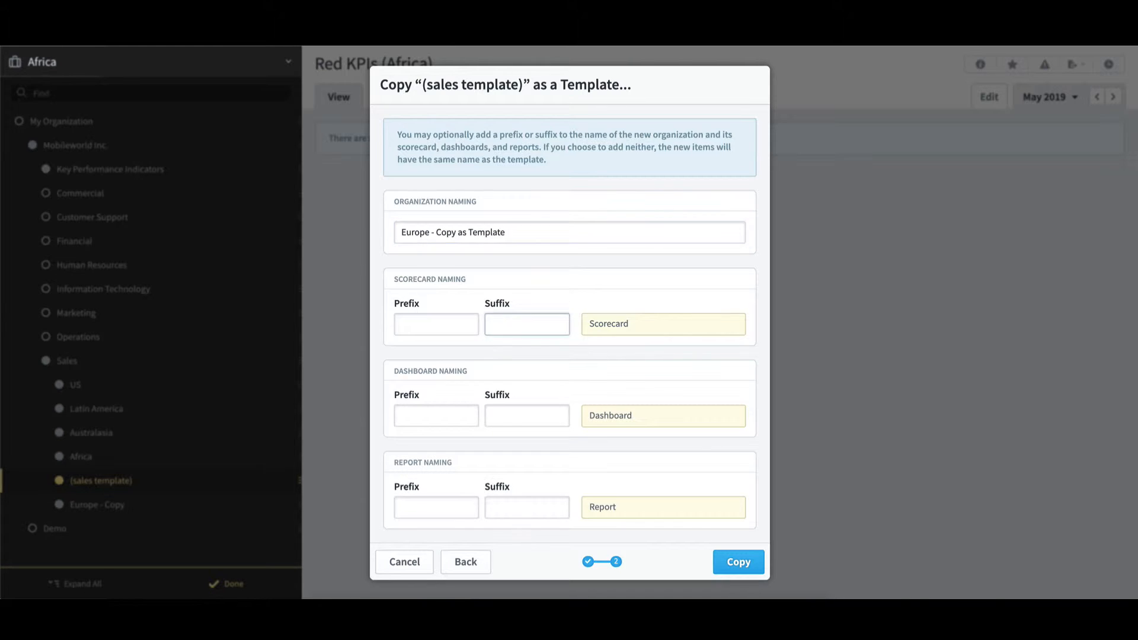
text((Europe))
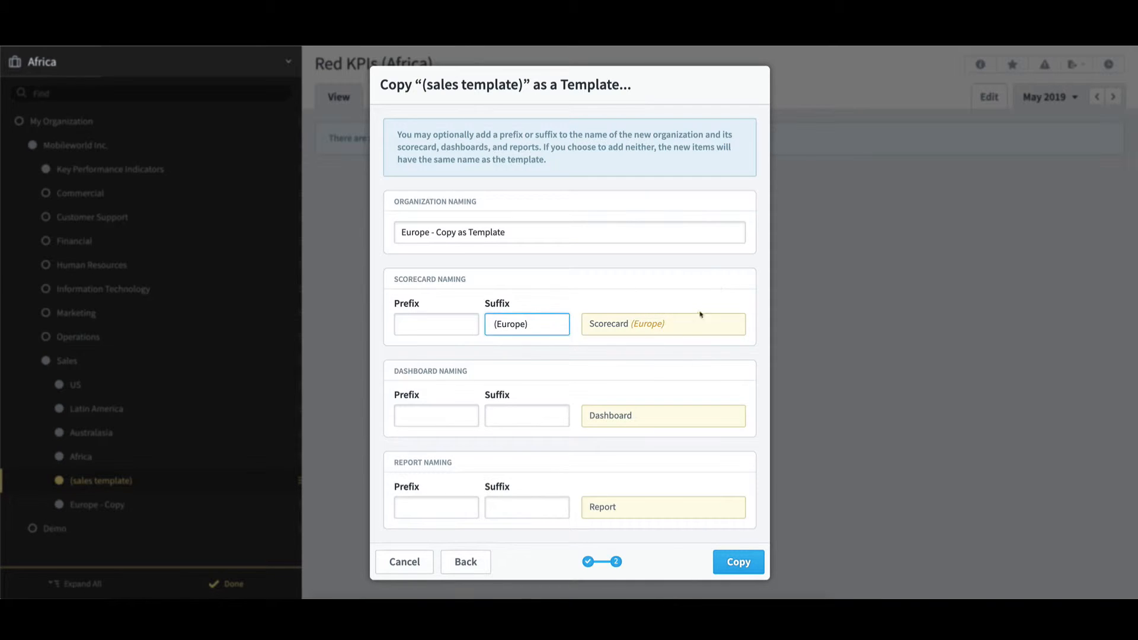
click(509, 417)
text((E)
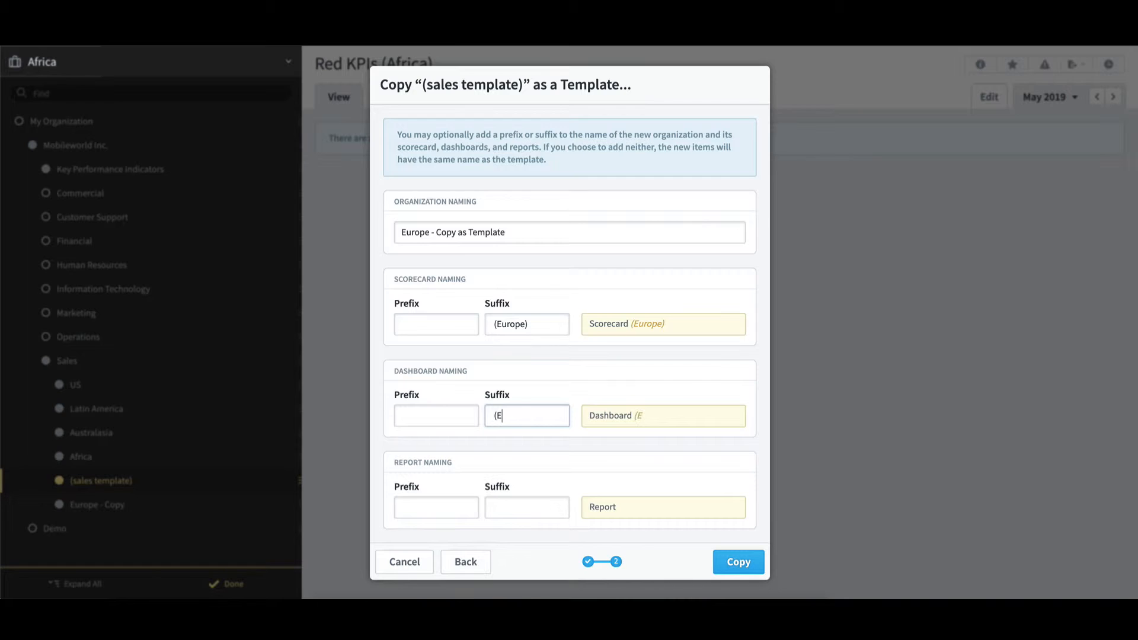
text(urope))
click(494, 508)
text((Europe))
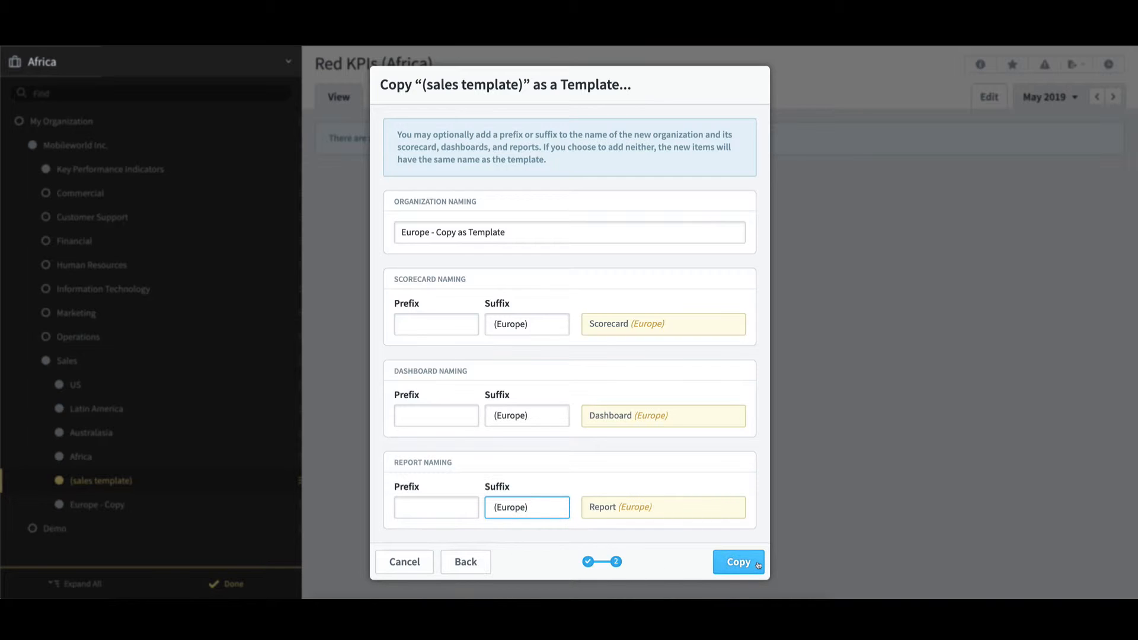
click(758, 565)
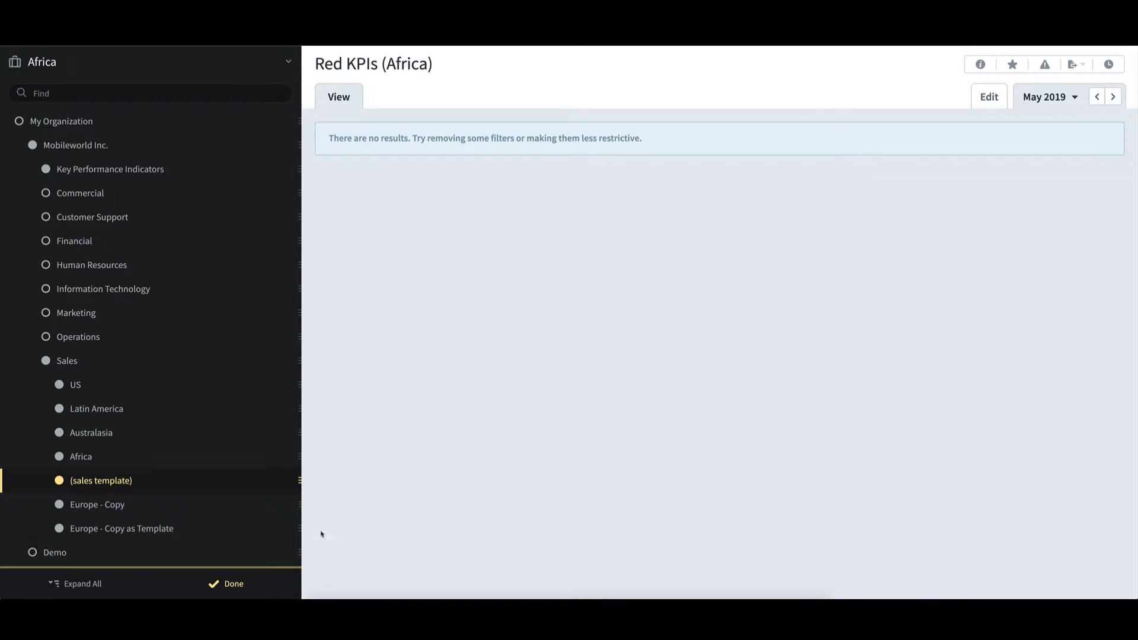
click(234, 584)
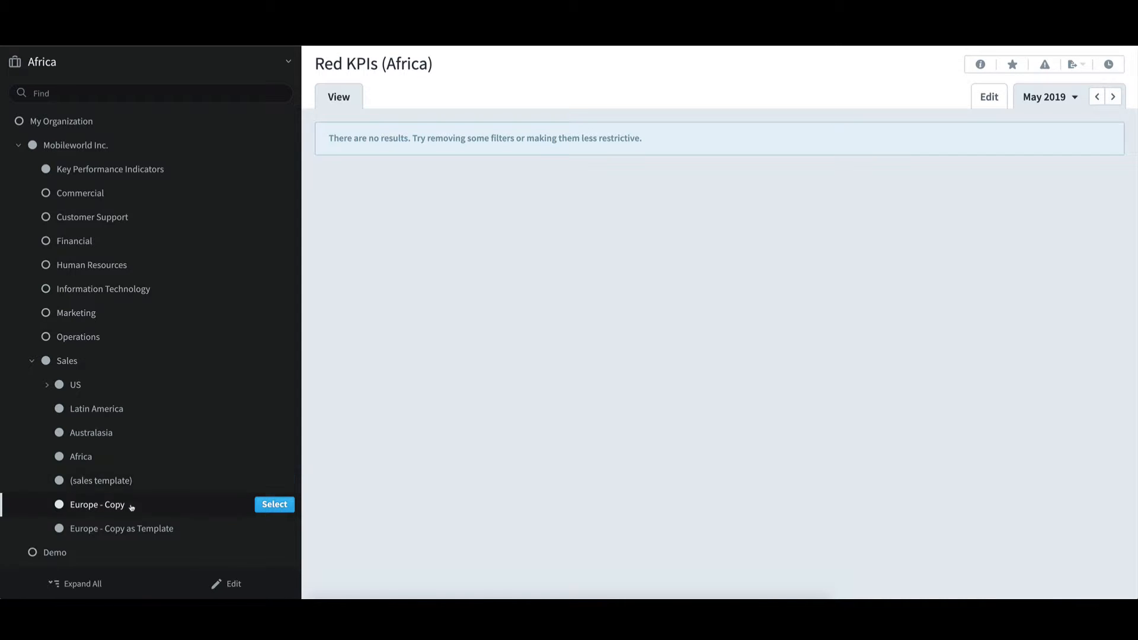
Switch to the Europe - Copy organization and examine its Product Sales Revenue scorecard item, dashboards, and charts and reports
click(278, 508)
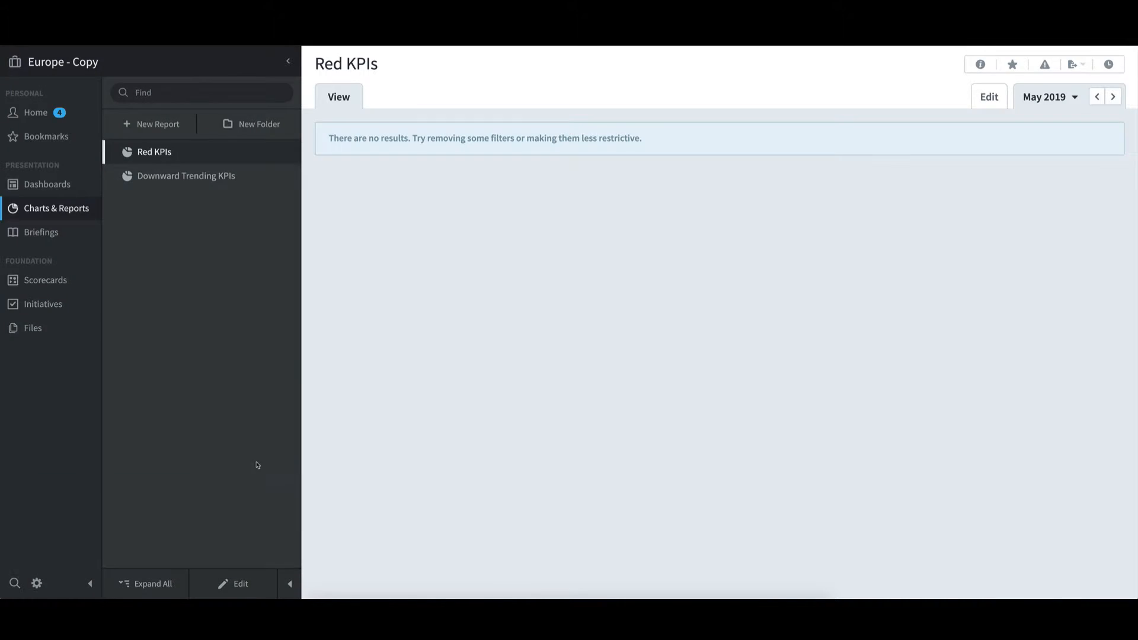
click(62, 284)
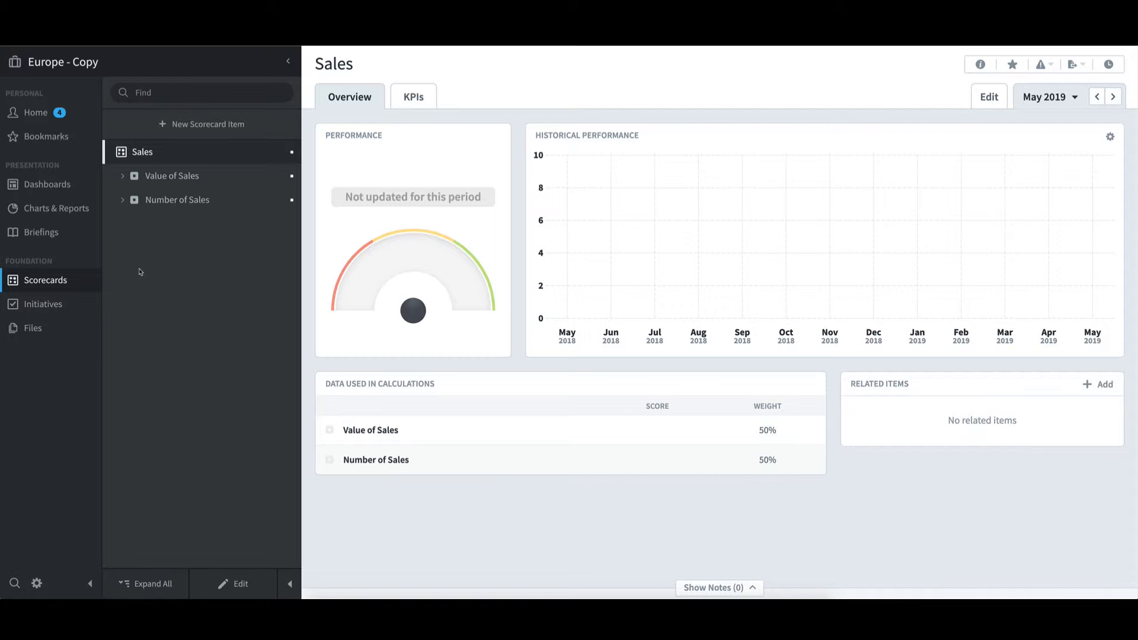
click(123, 178)
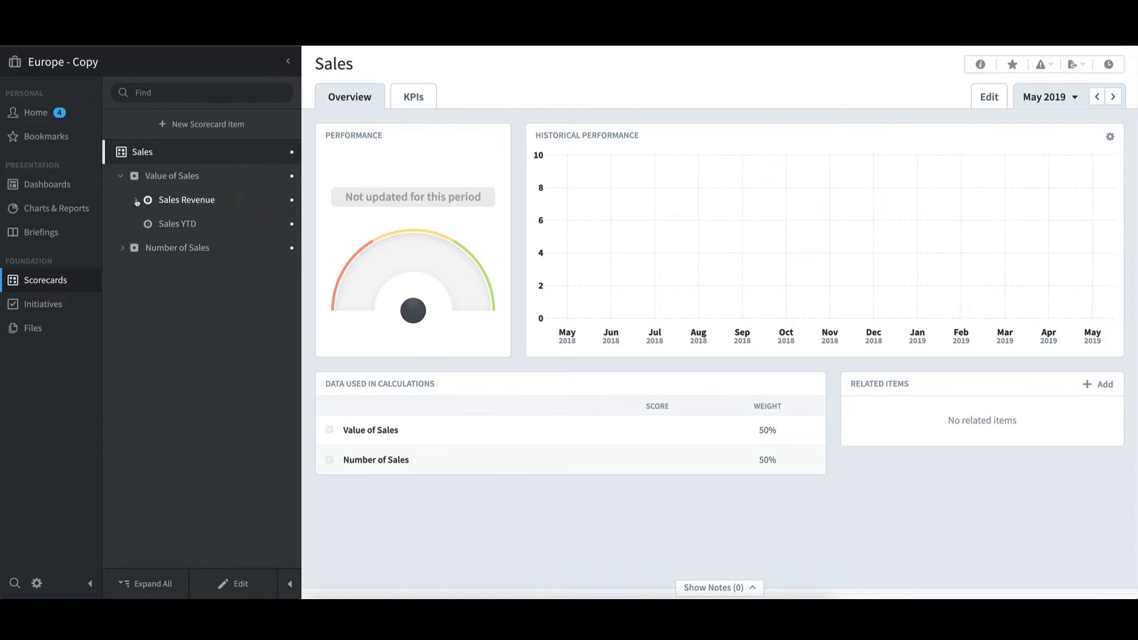
click(135, 201)
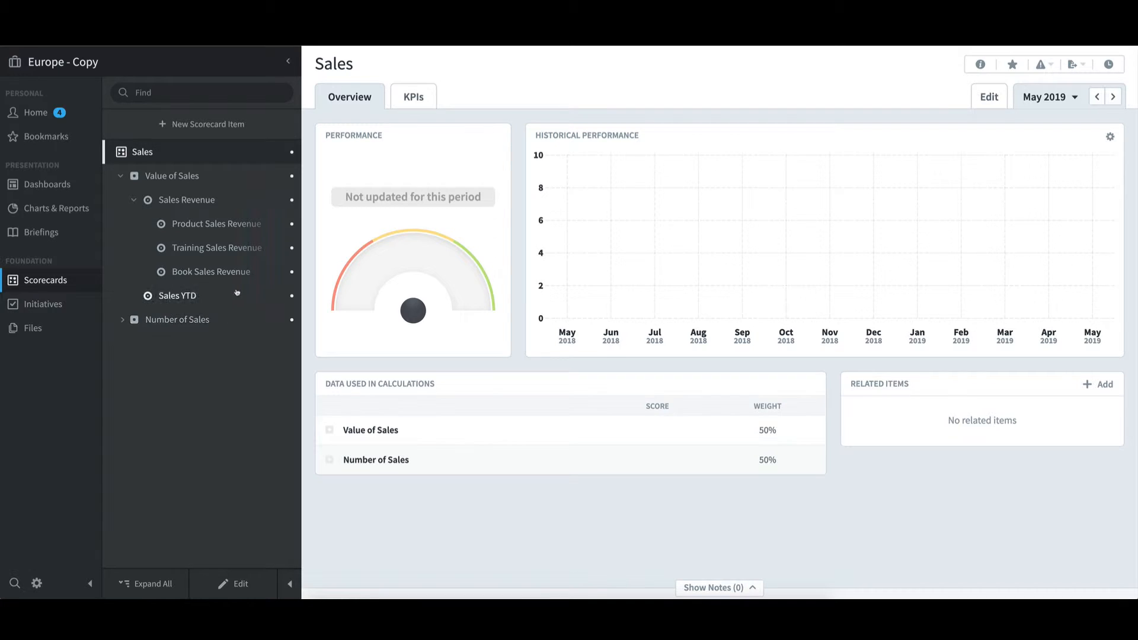
click(239, 227)
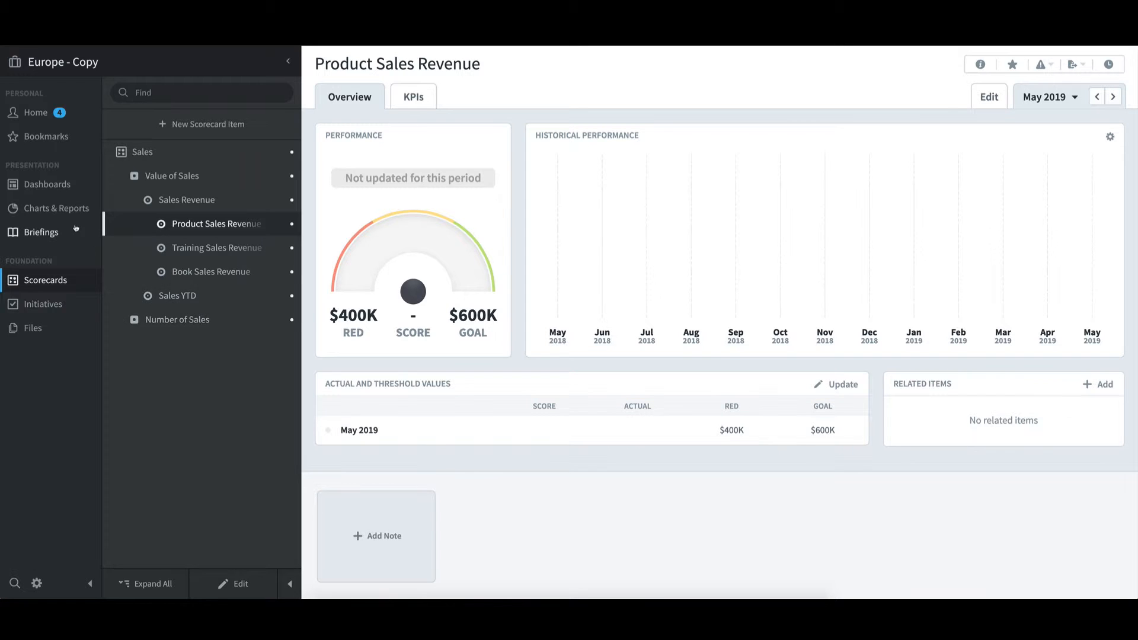
click(63, 186)
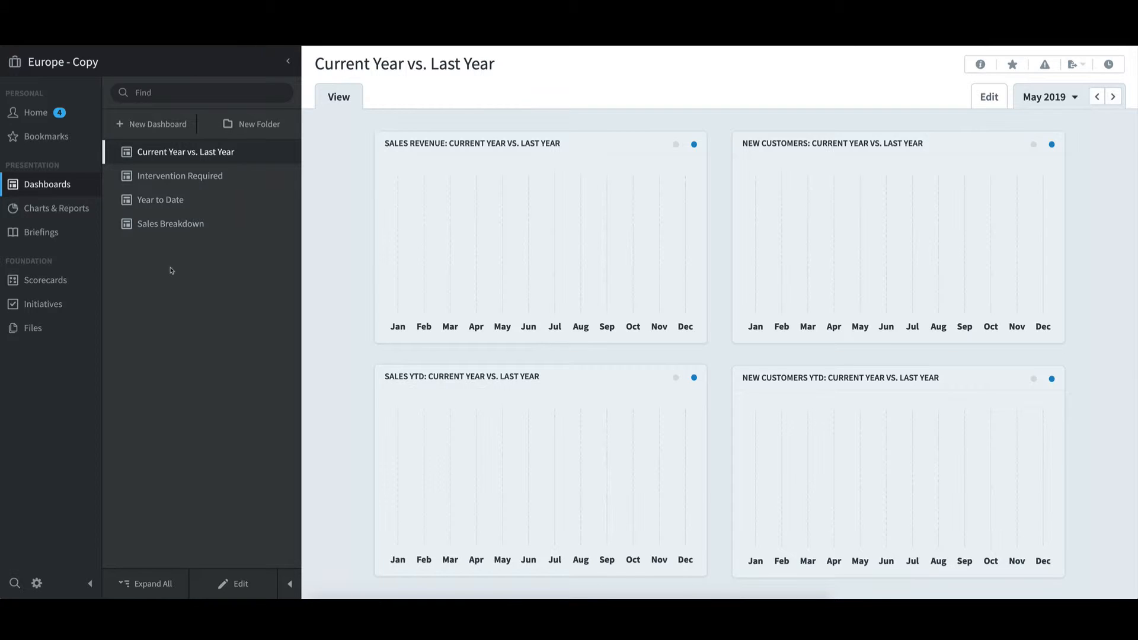
click(76, 213)
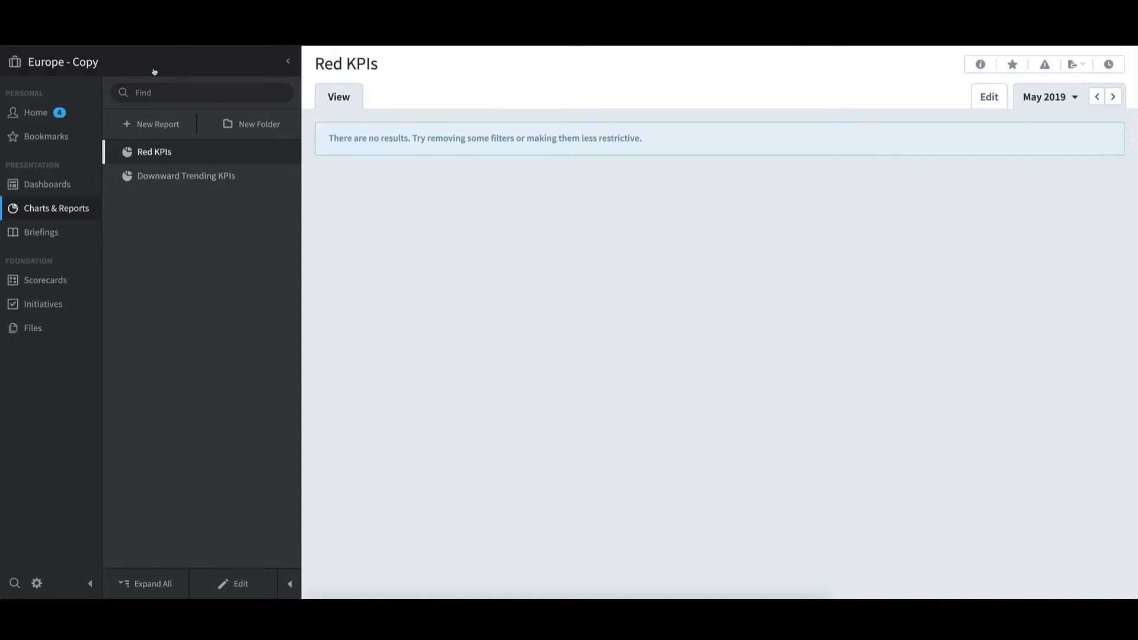
Switch to the Europe - Copy as Template organization and examine its Sales Revenue scorecard items, dashboards, and charts and reports
click(153, 70)
mouse_move(191, 534)
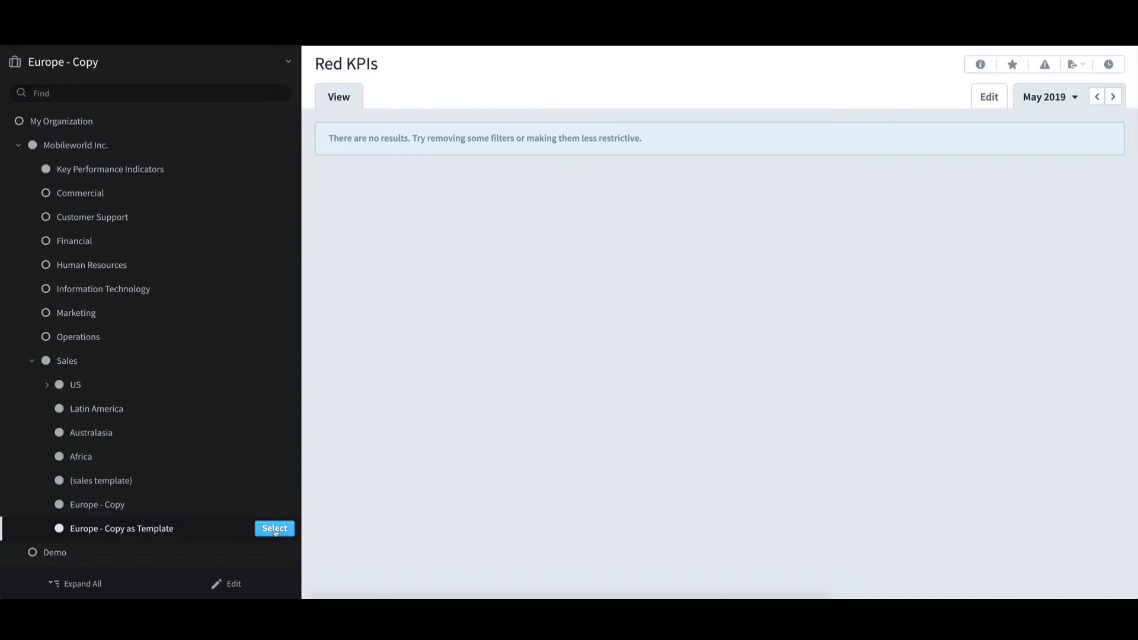
click(274, 529)
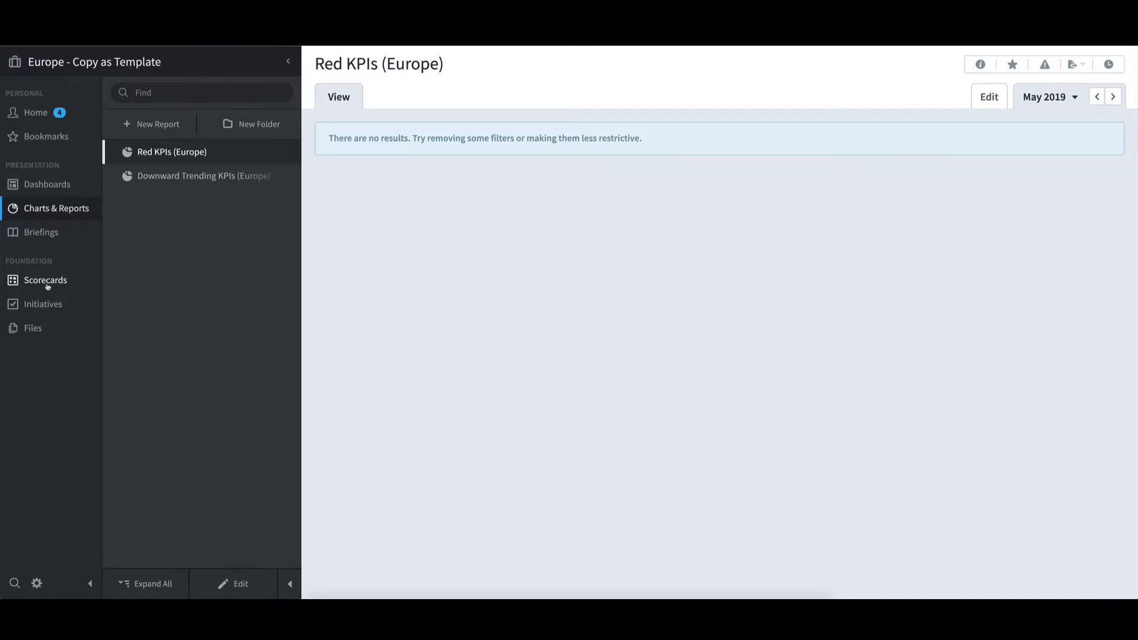
click(48, 283)
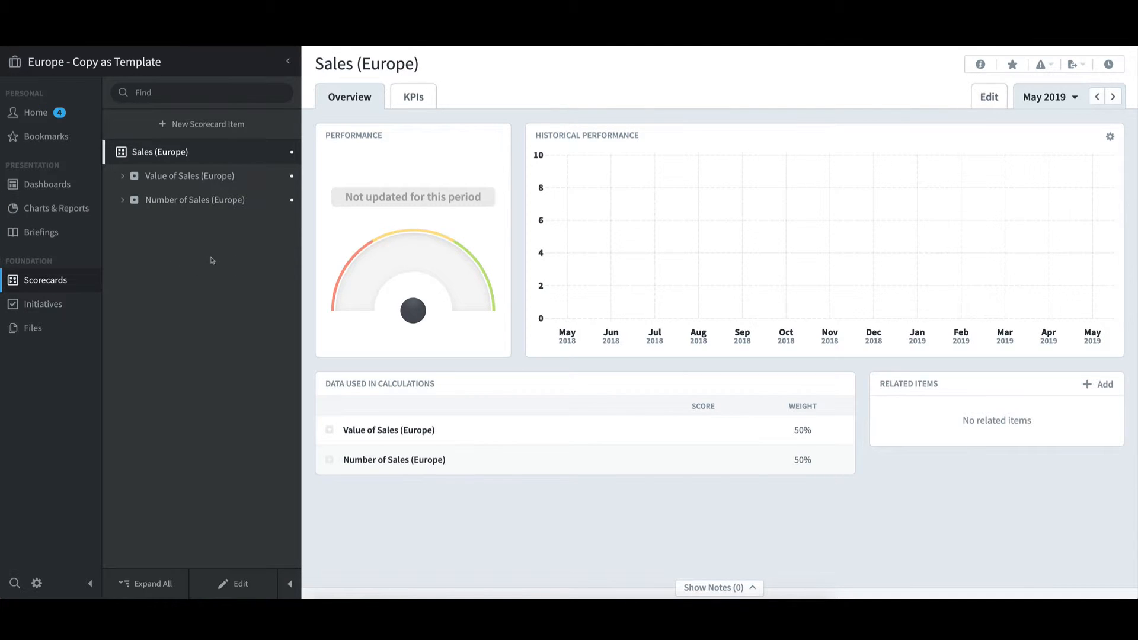
click(121, 177)
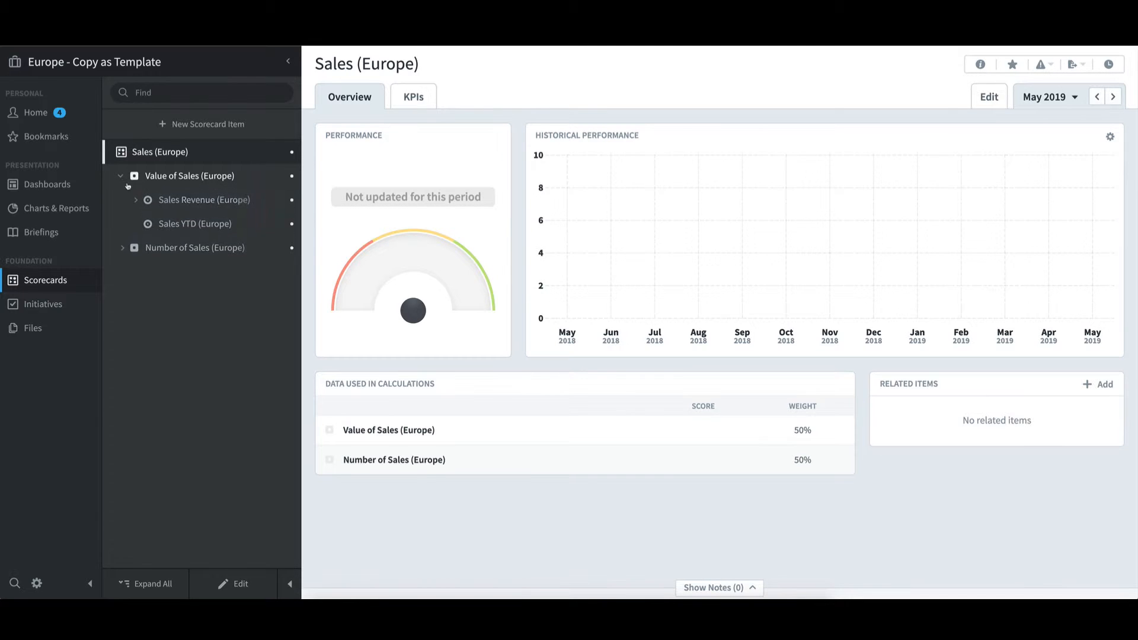
click(135, 201)
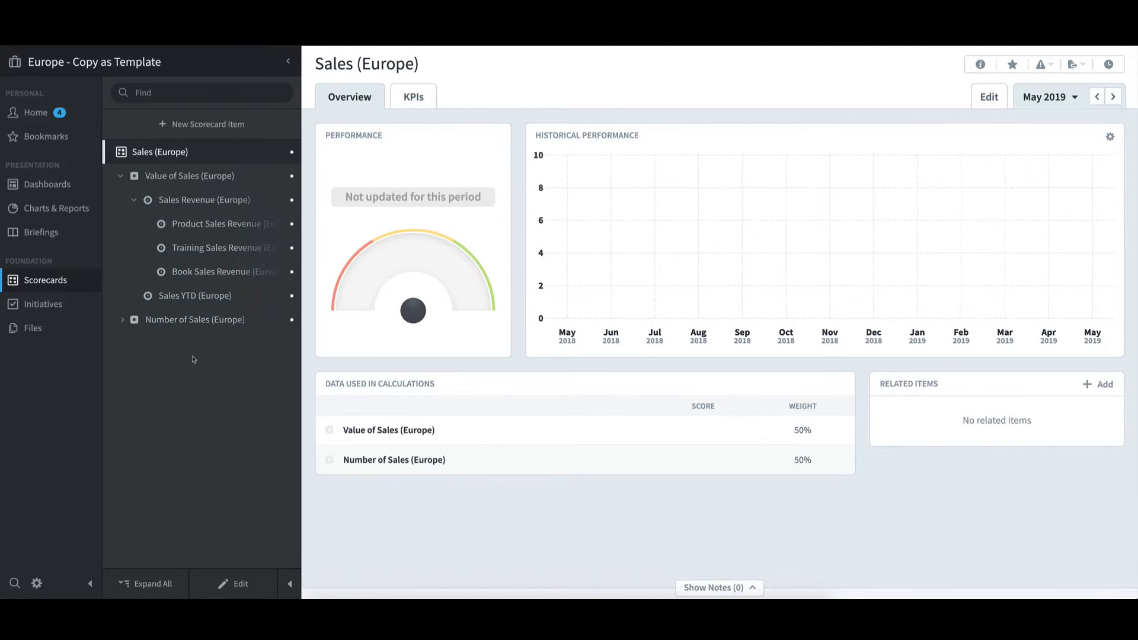
click(61, 187)
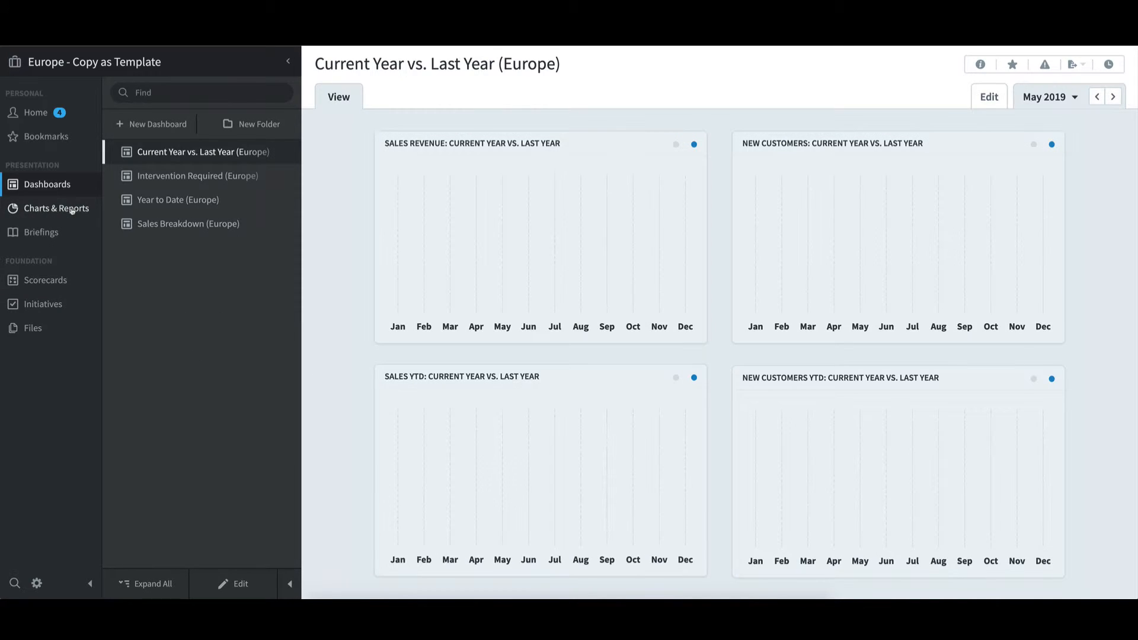
click(72, 209)
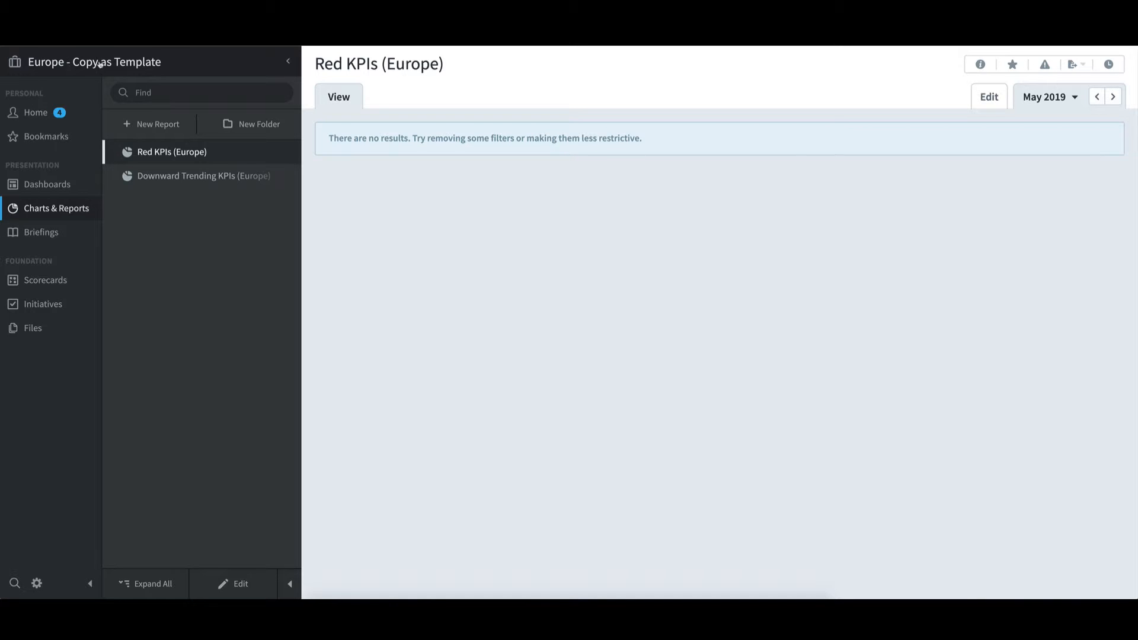
Switch back to the original (sales template) organization and open its scorecards
click(98, 63)
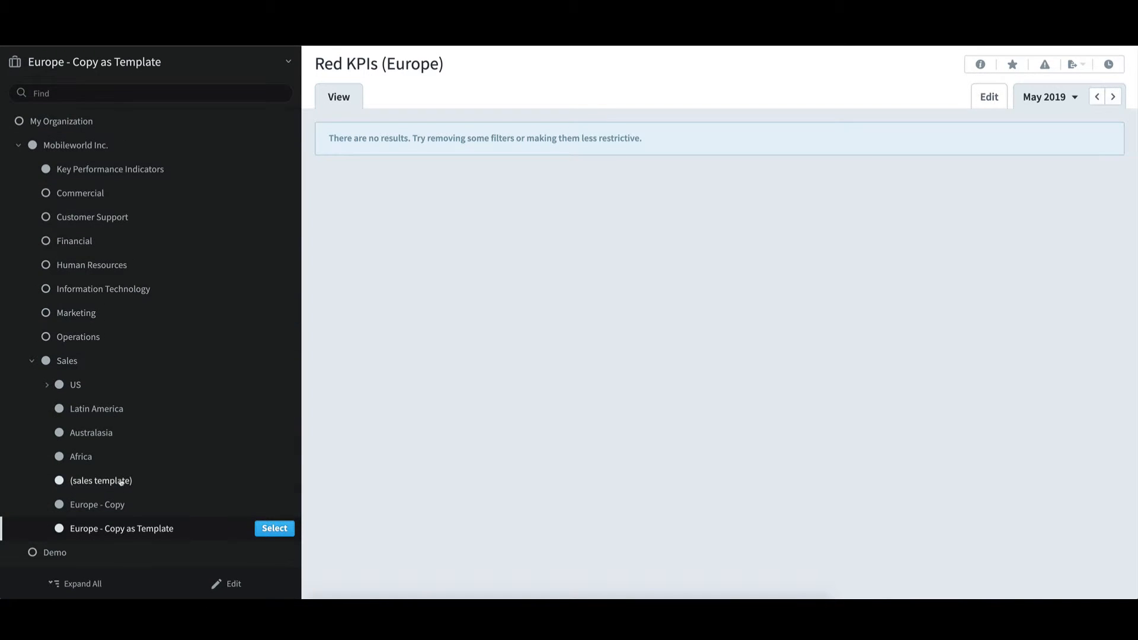
click(120, 482)
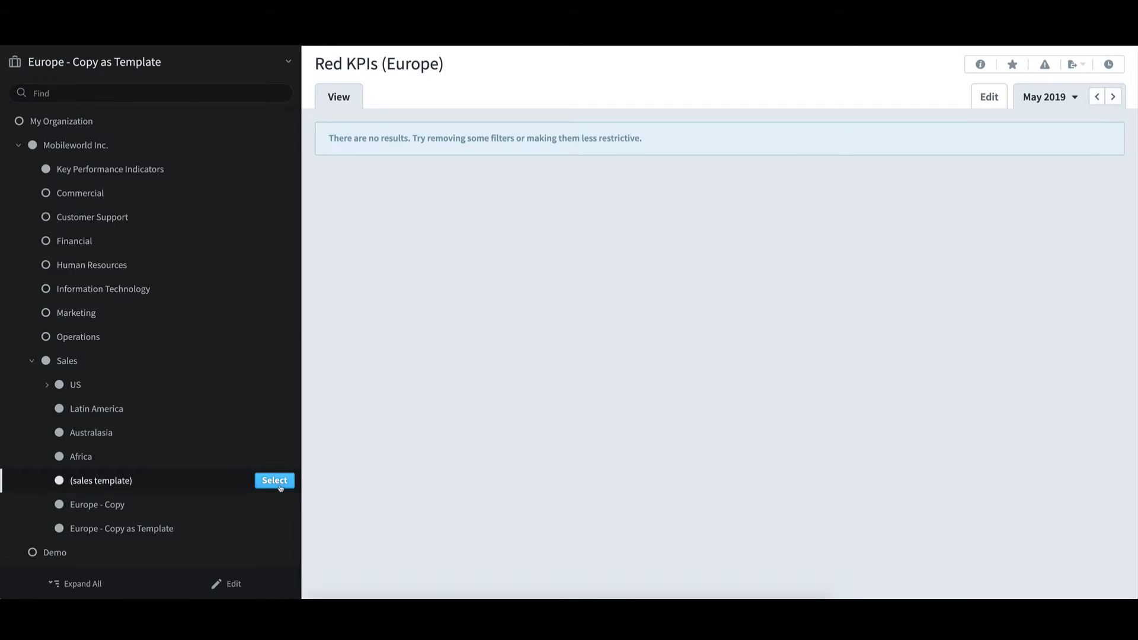
click(275, 480)
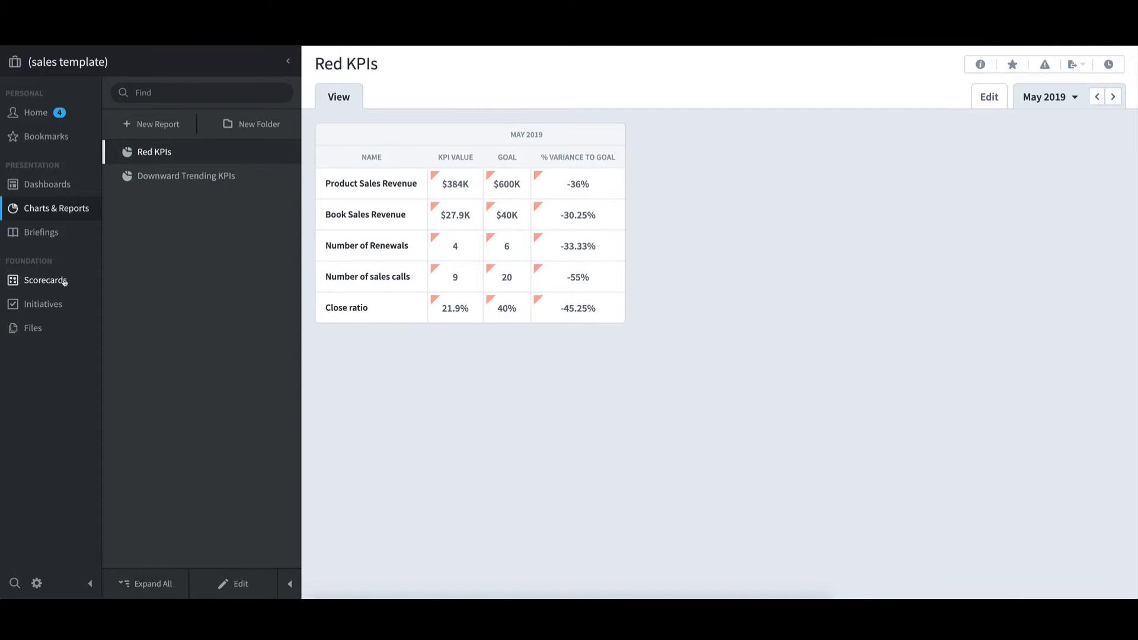
click(64, 283)
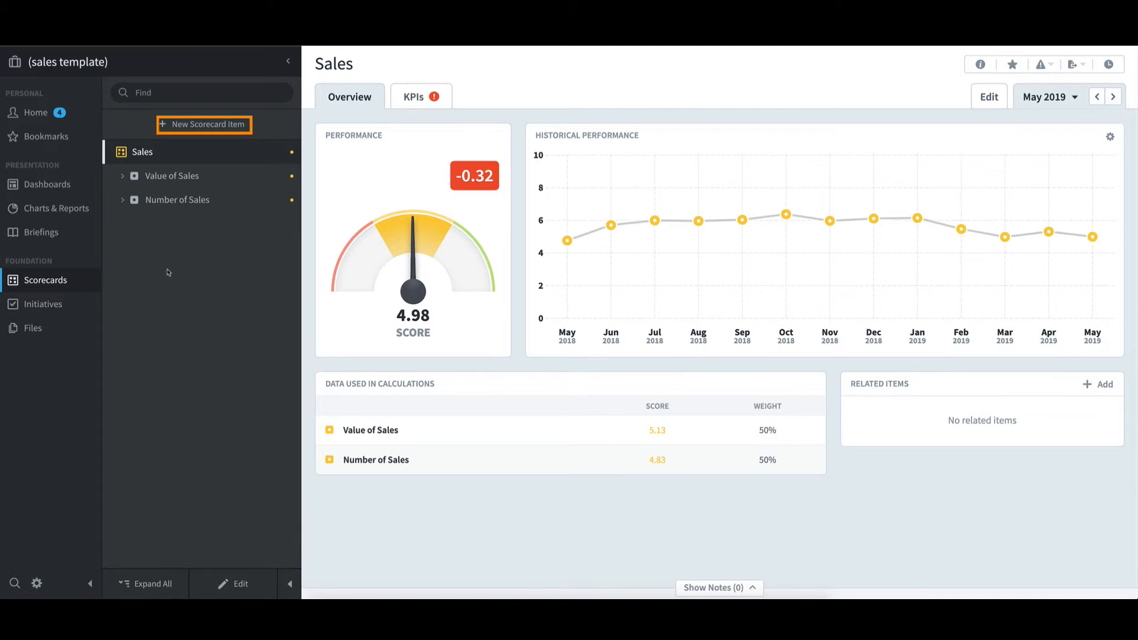
Create a generic scorecard item named "Discount Card Sales" under the Sales scorecard and select it for editing
click(233, 125)
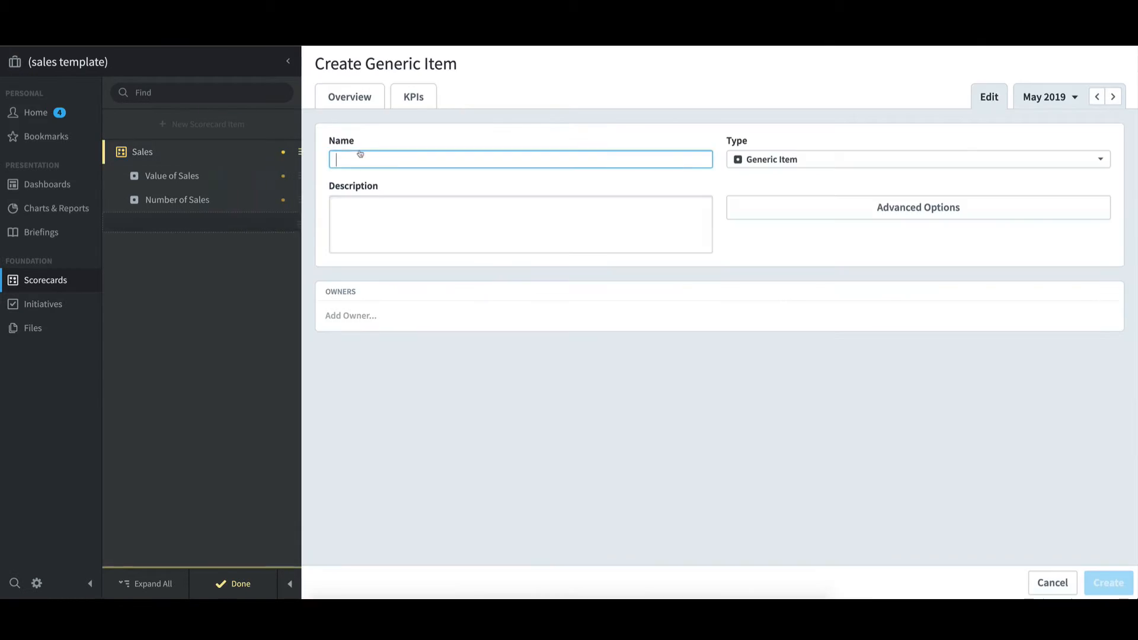
text(Disco)
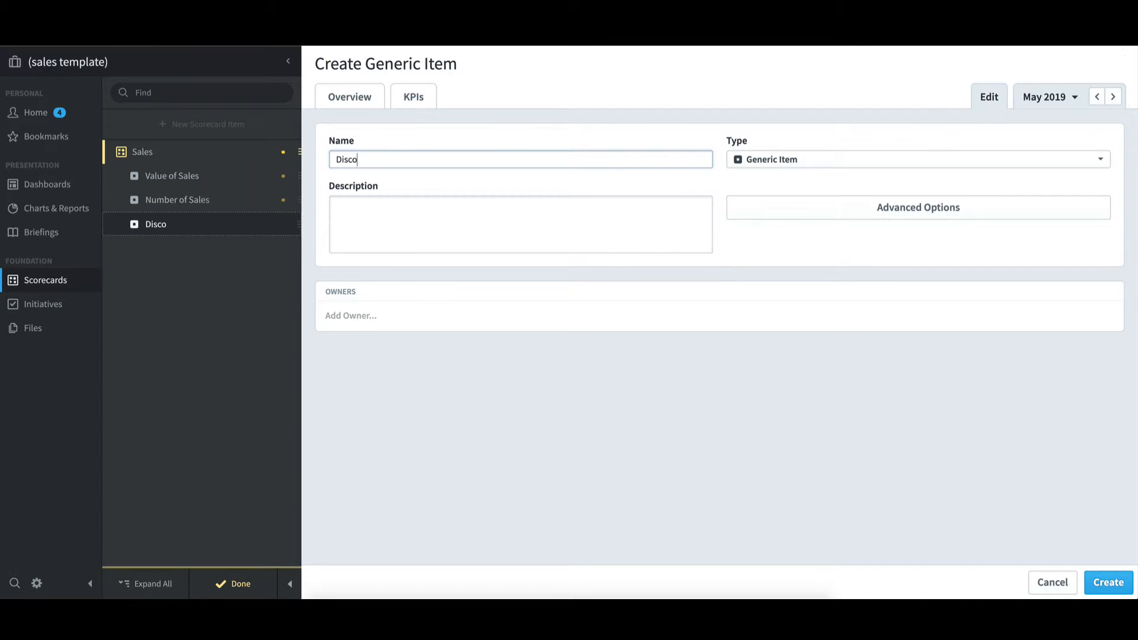
text(unt Card Sales)
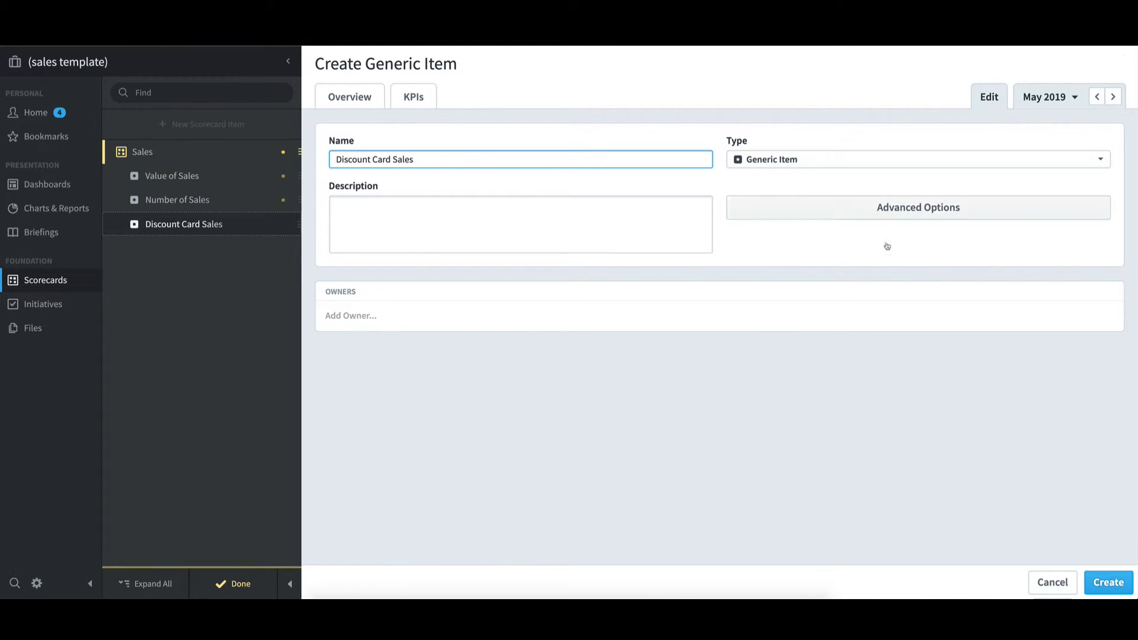
click(1120, 591)
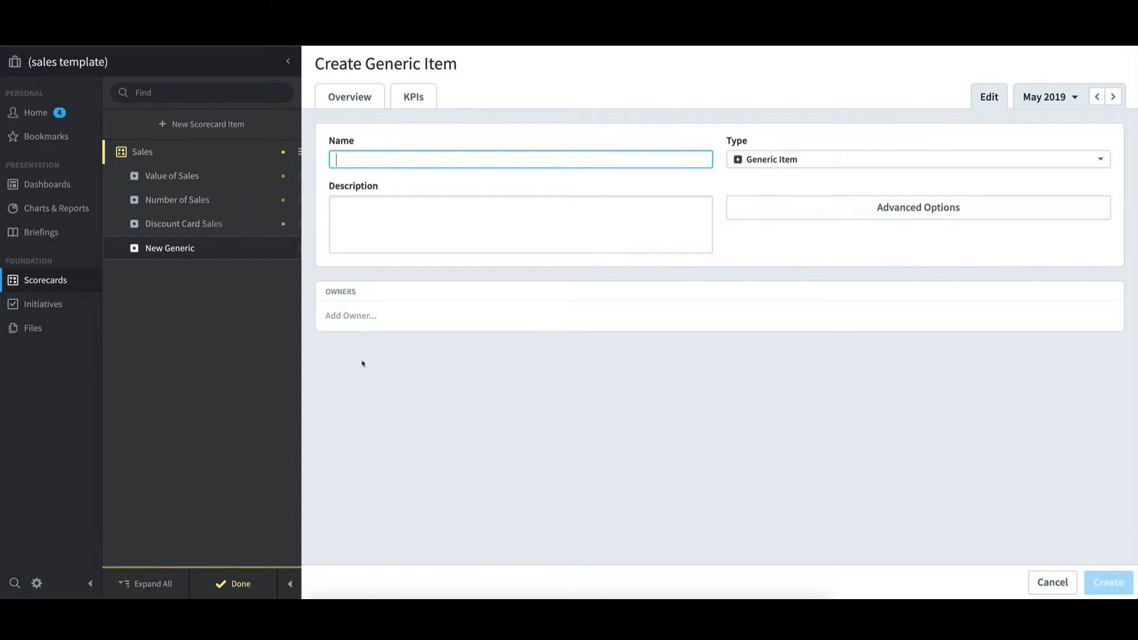
click(195, 229)
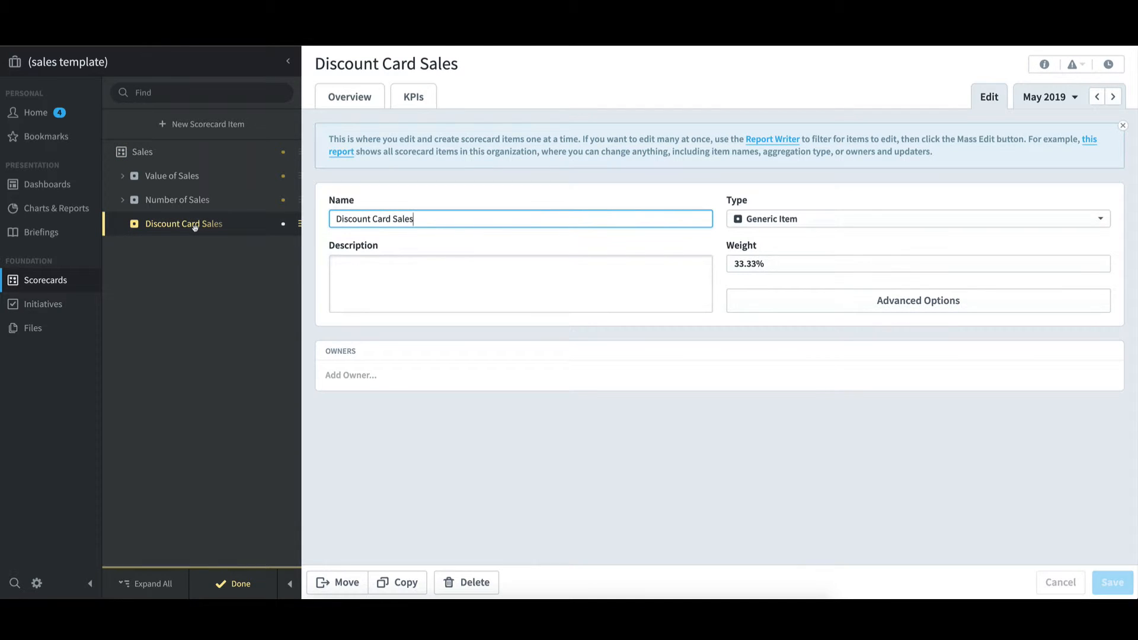
Start a new scorecard item under Discount Card Sales, name it "Number of Cards Sold", and set its type to KPI
click(228, 126)
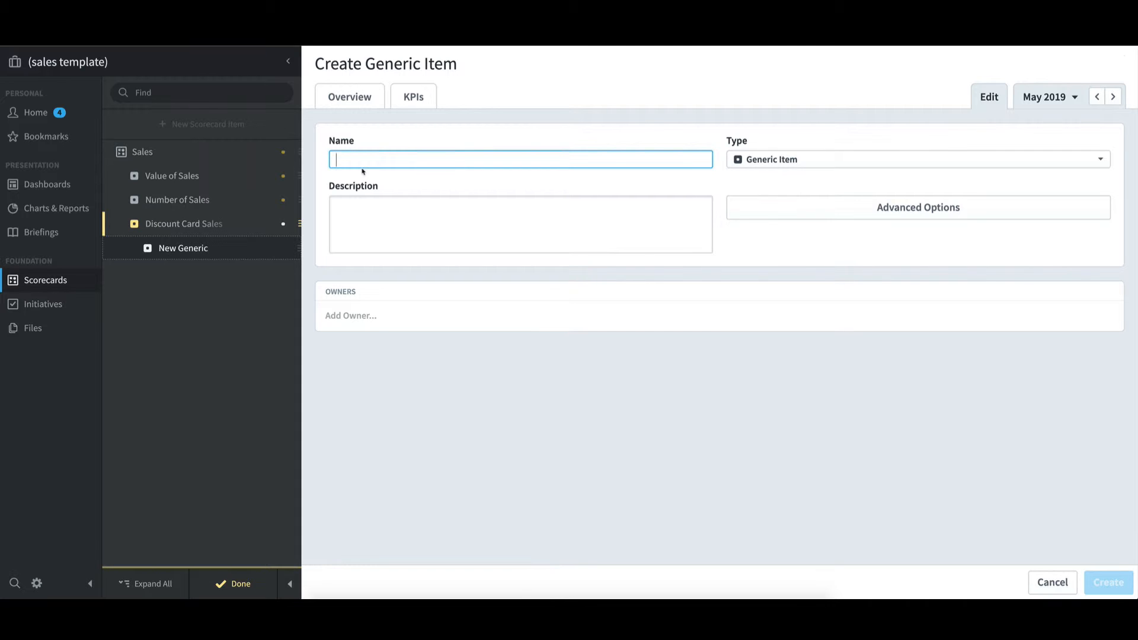
text(Number E)
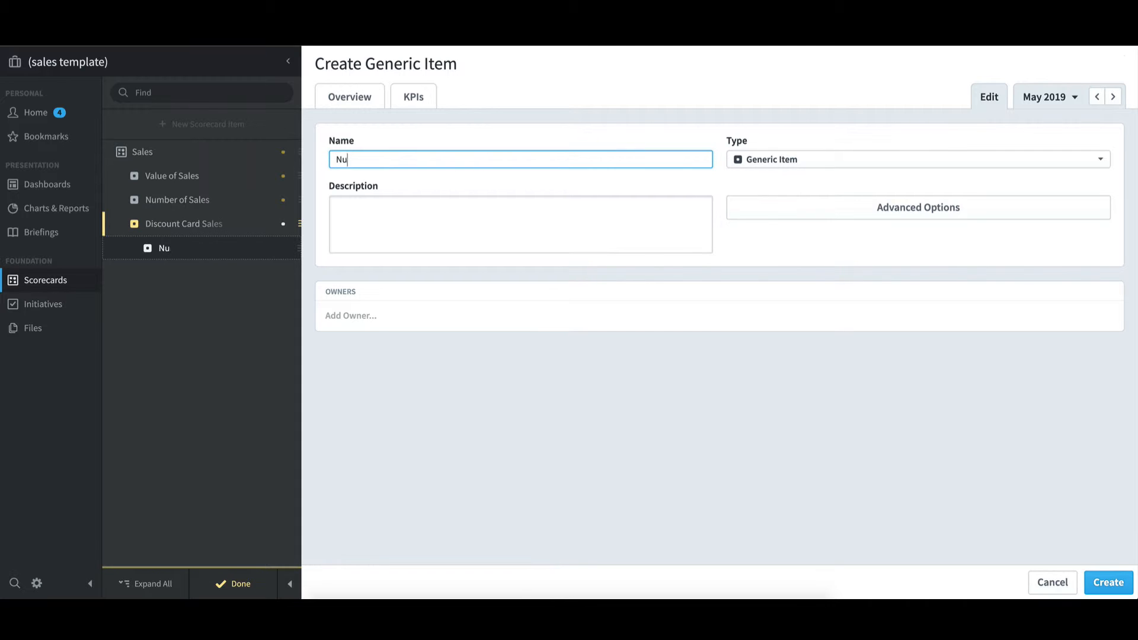
key(BackSpace)
key(BackSpace)
text(of Cards Sold)
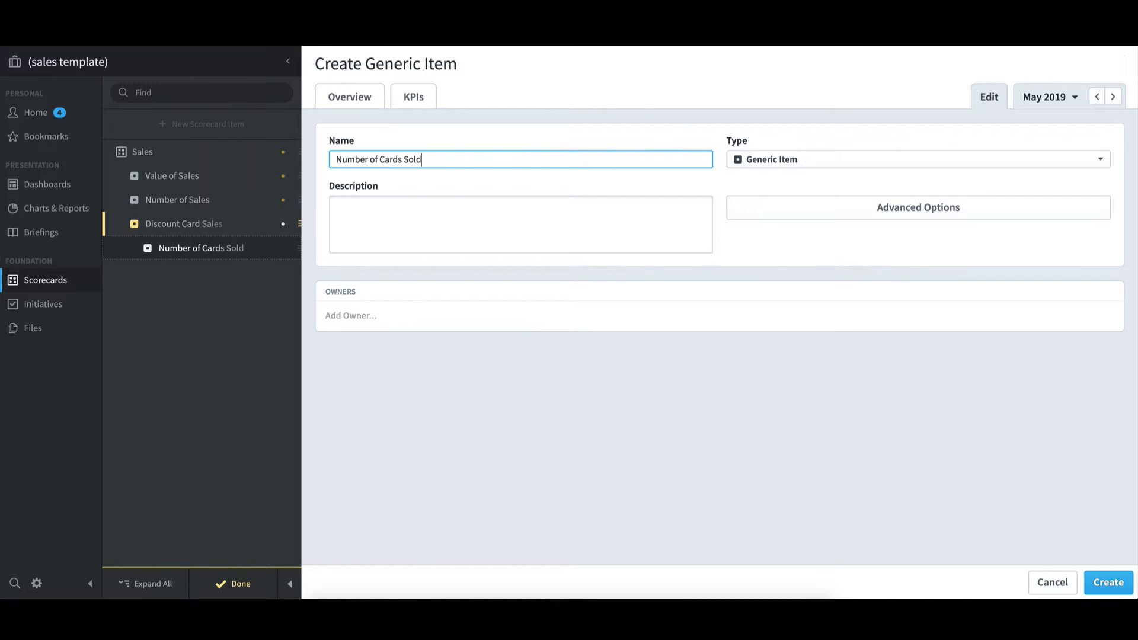
click(791, 161)
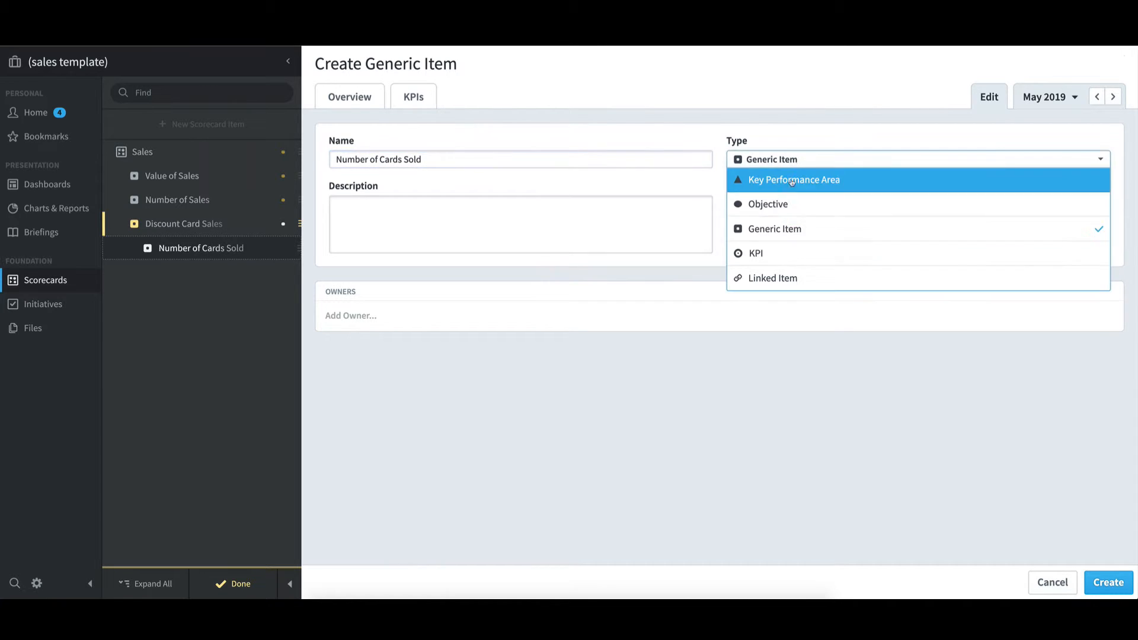
click(777, 254)
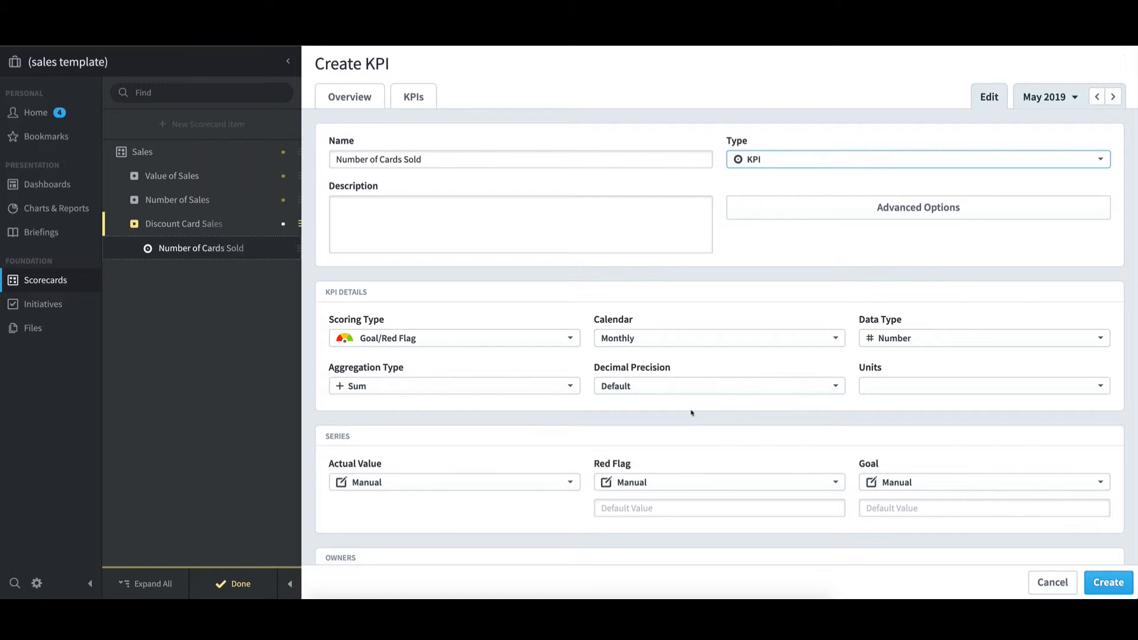
Set the KPI's Actual Value, Red Flag and Goal series to Rollup
click(529, 483)
click(500, 549)
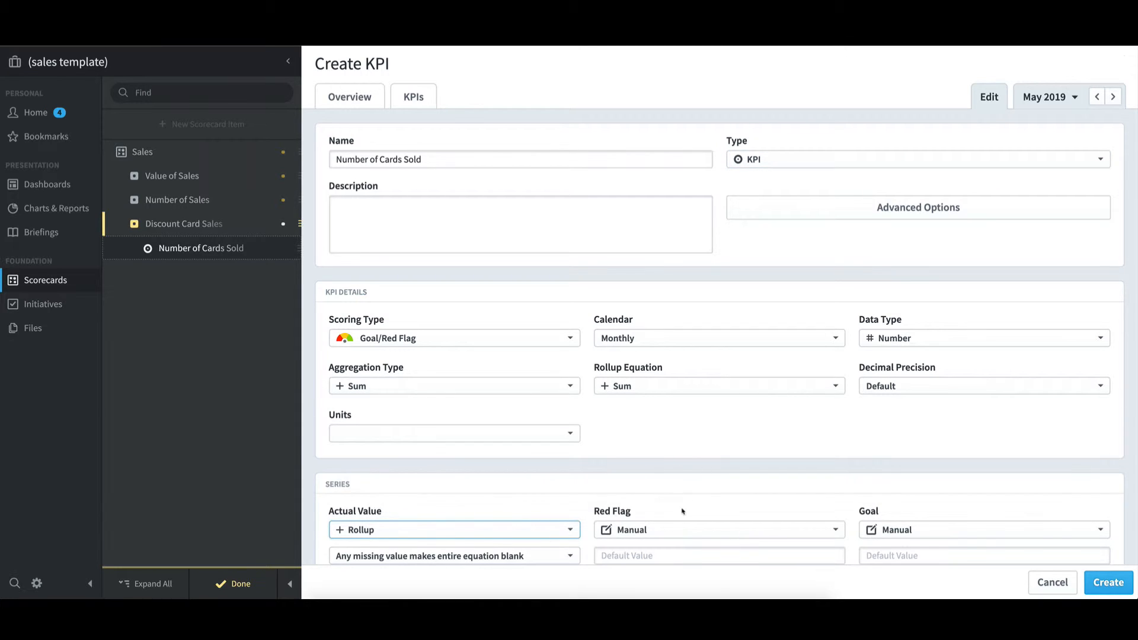
click(674, 530)
click(652, 508)
click(884, 531)
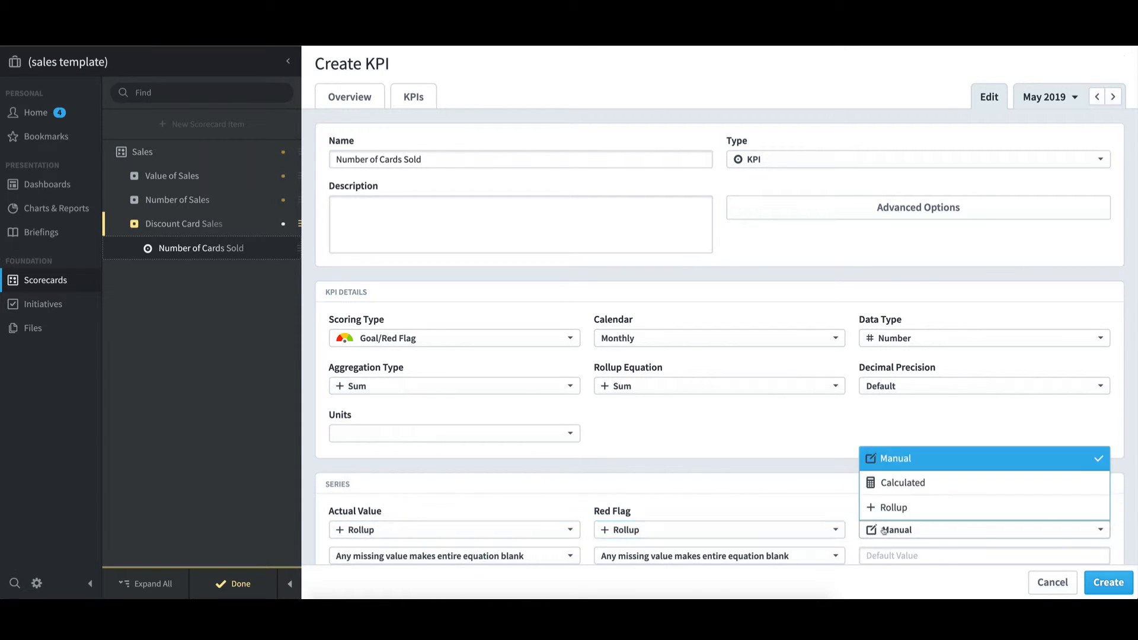
click(863, 507)
Set the Actual Value, Red Flag and Goal rollups to "Treat missing values as Blank"
scroll(856, 472, down, 1)
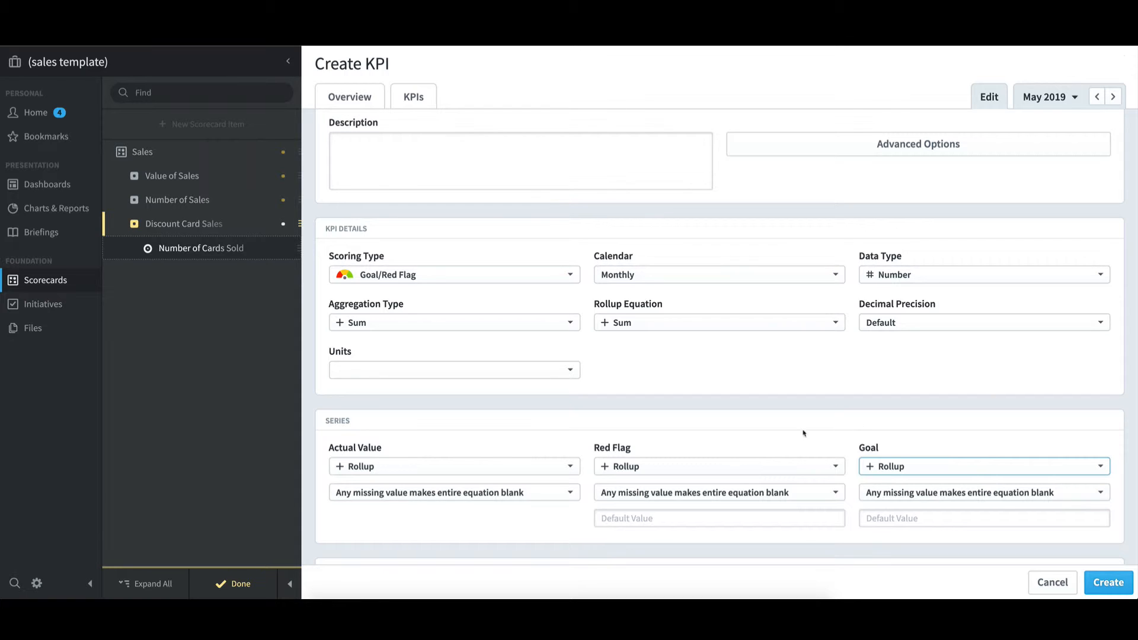
click(547, 495)
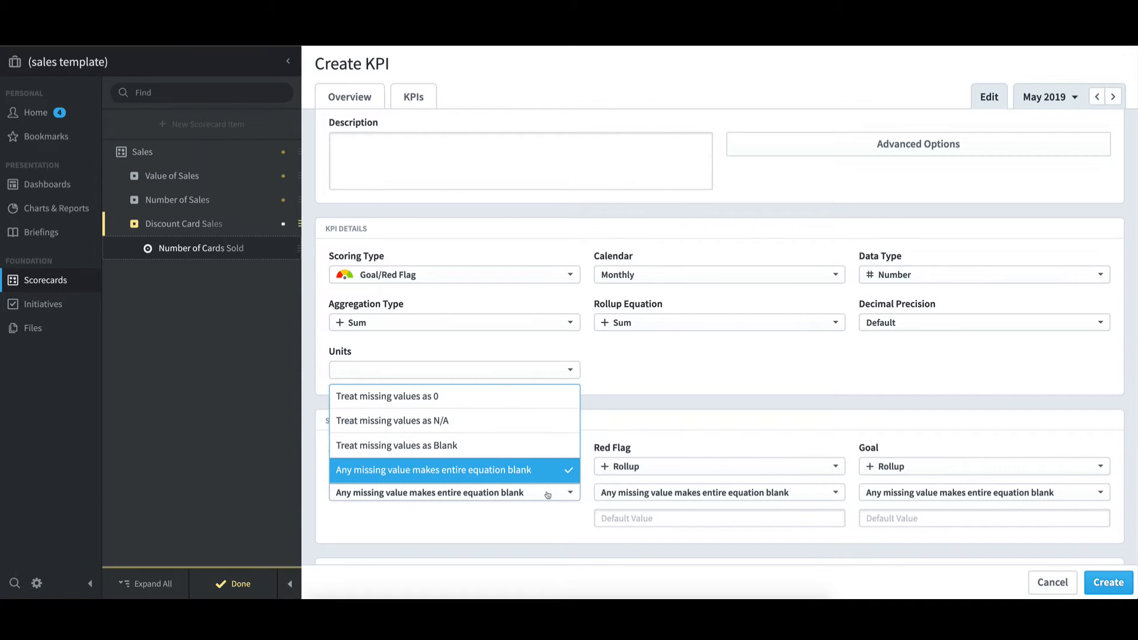
click(522, 450)
click(647, 498)
click(655, 446)
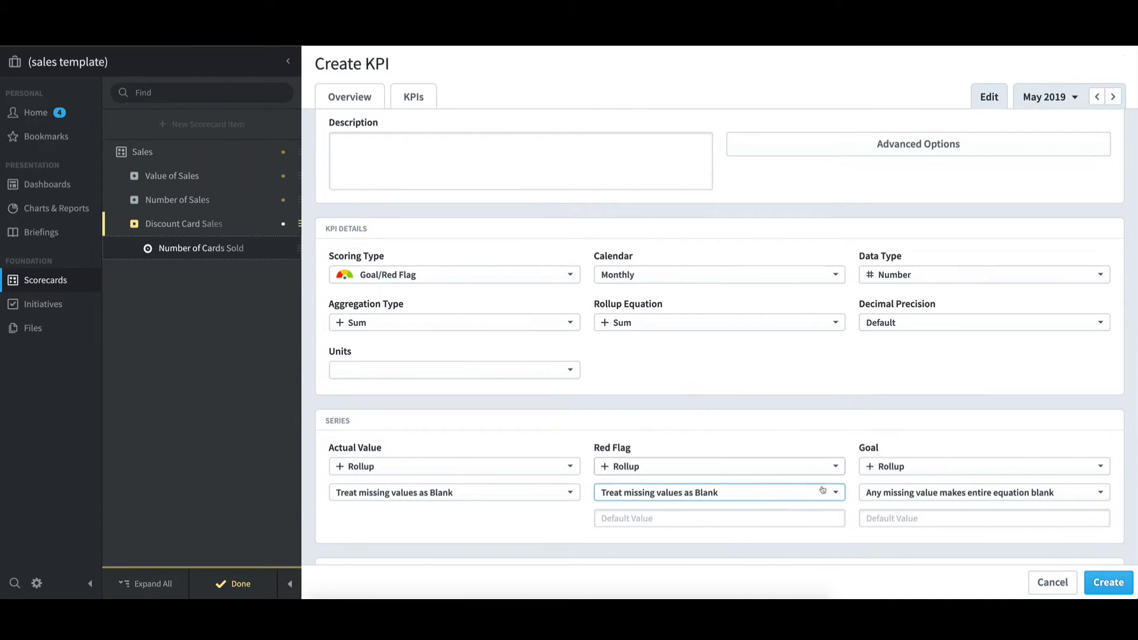
click(894, 497)
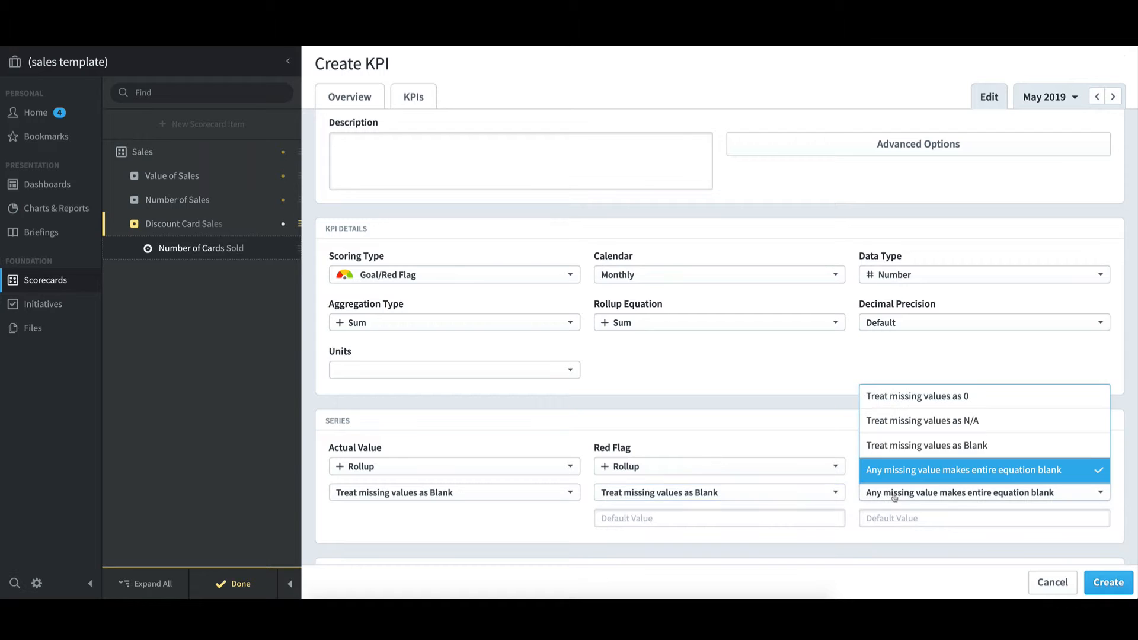
click(901, 446)
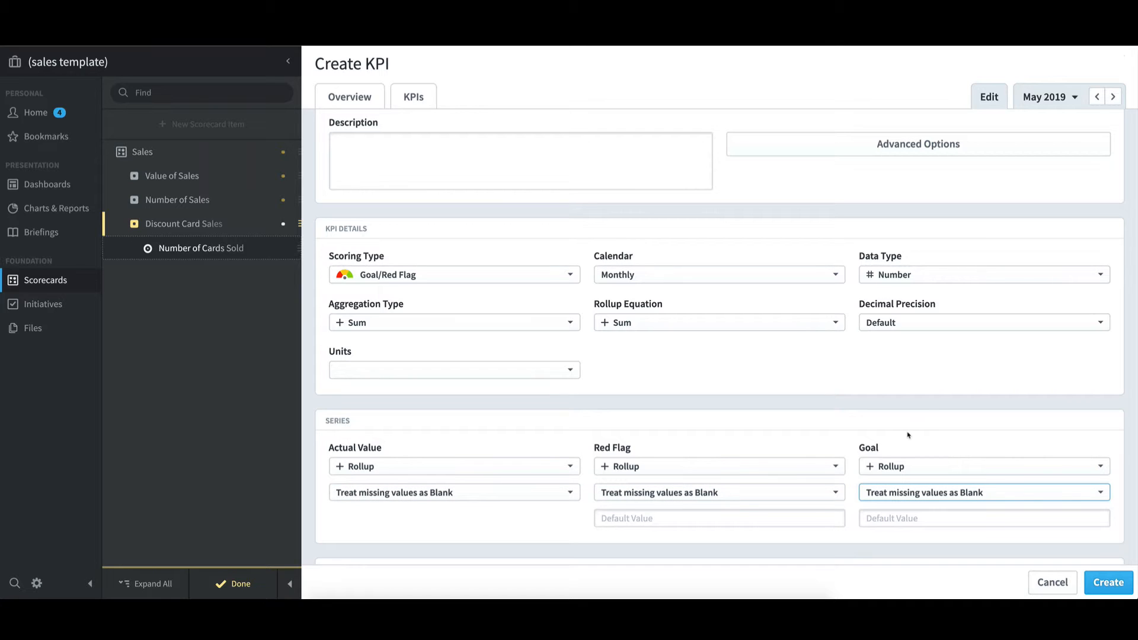
Set the default Red Flag value to 100 and the default Goal value to 200
click(635, 521)
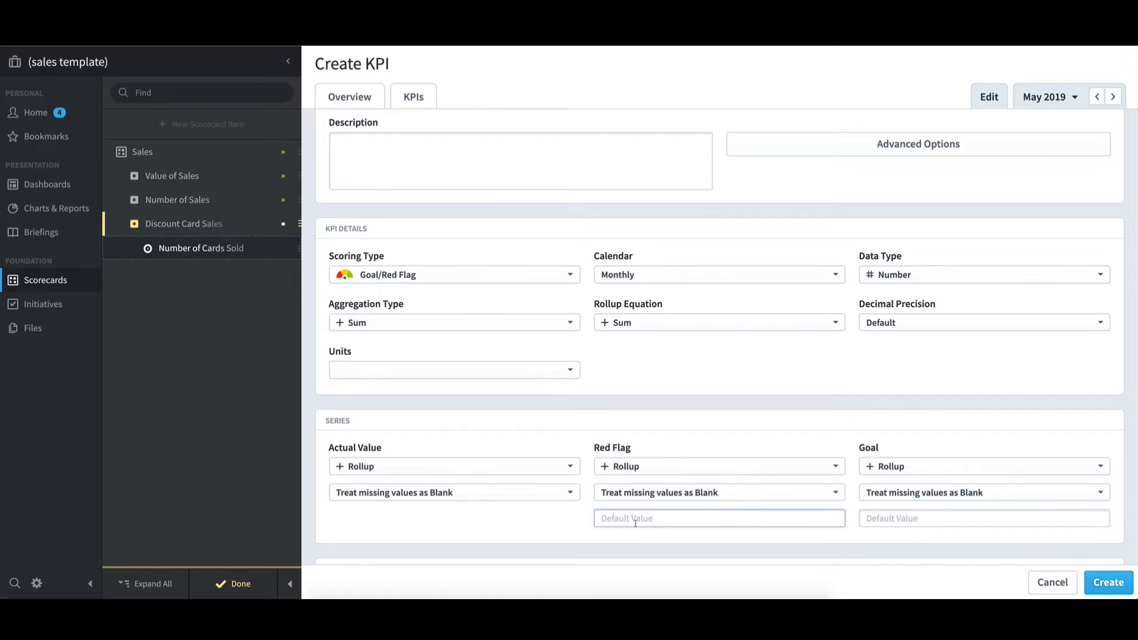
text(100)
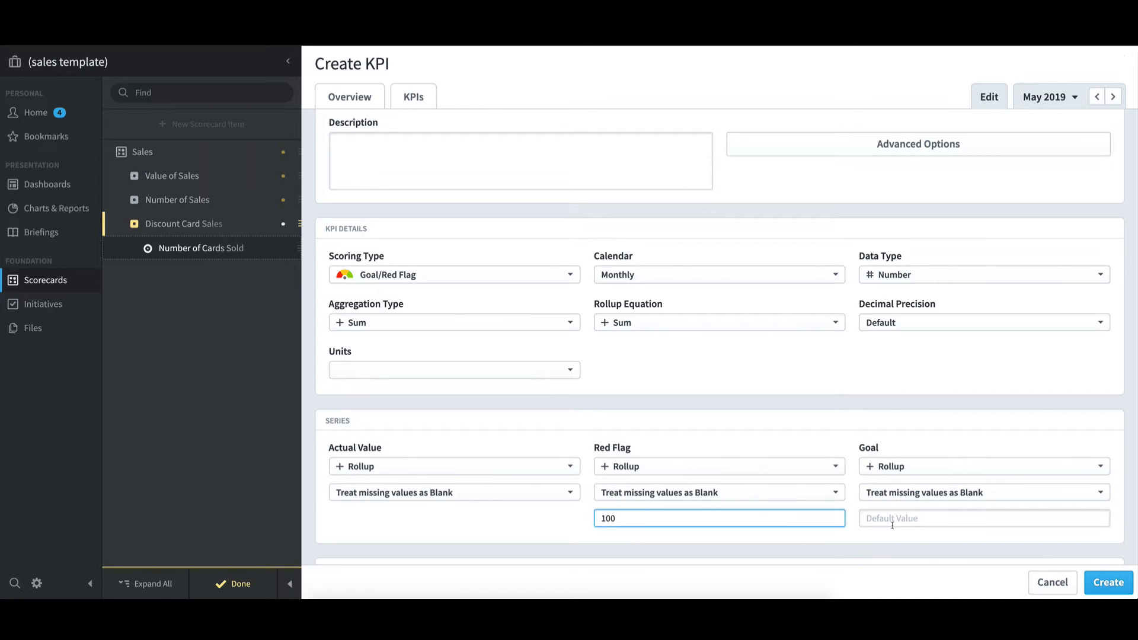
click(890, 521)
text(200)
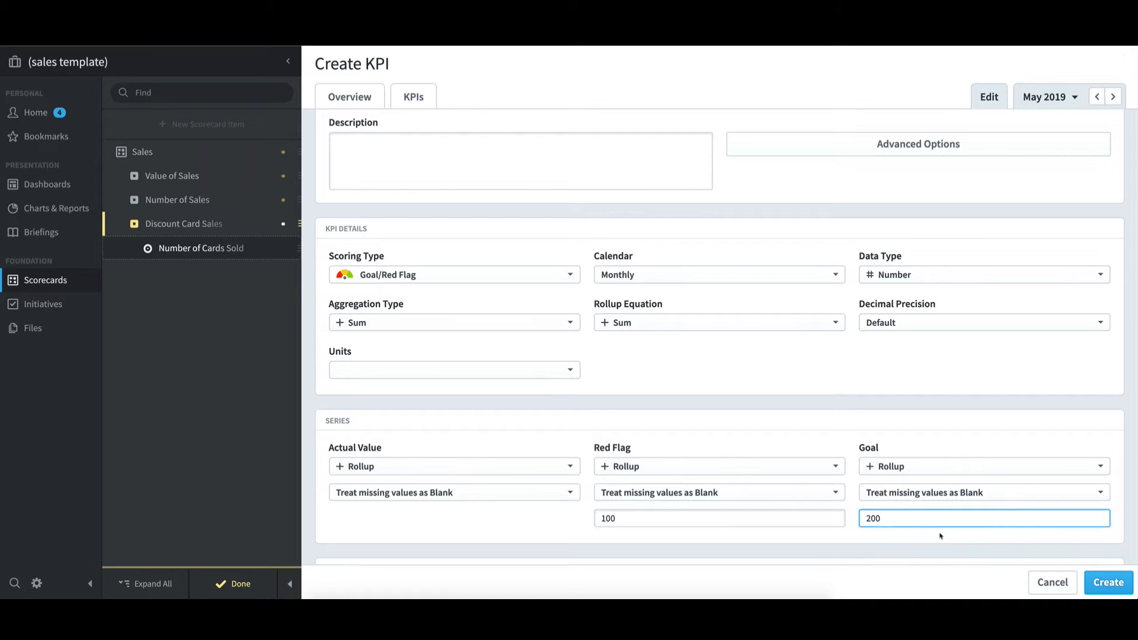
Examine the available Rollup Equation options for the KPI without changing the selection
scroll(782, 364, up, 1)
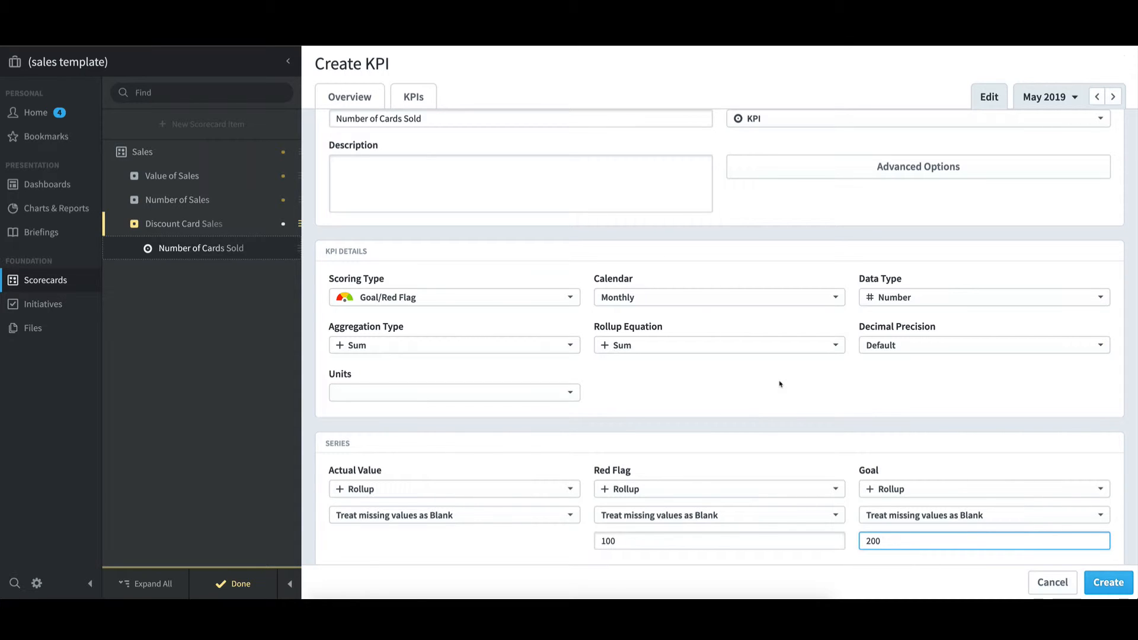
click(768, 379)
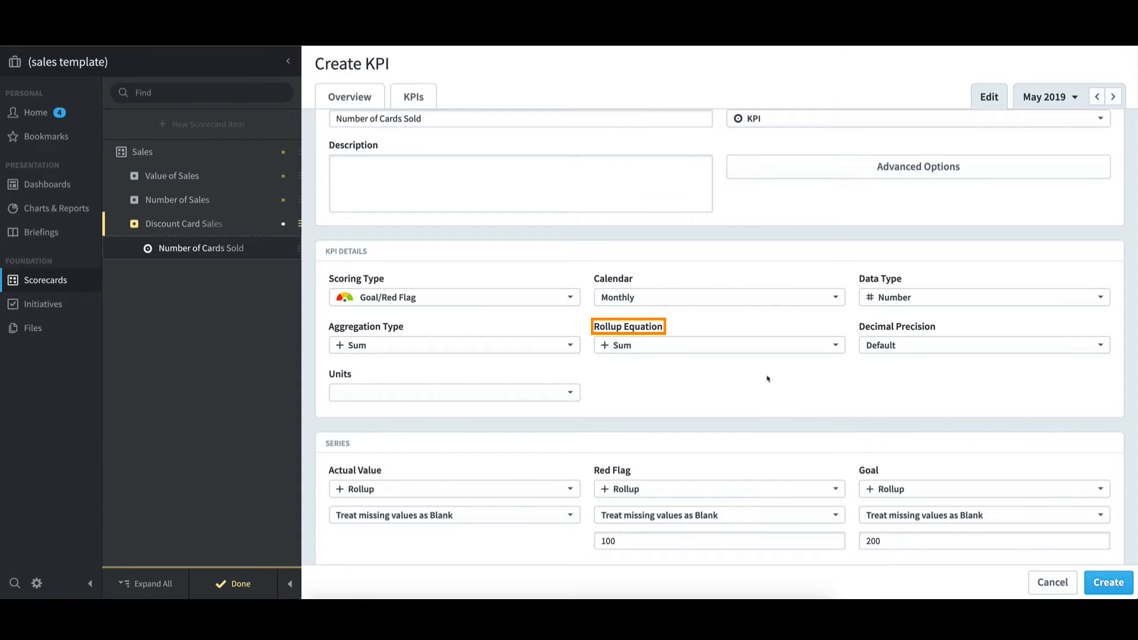
click(837, 349)
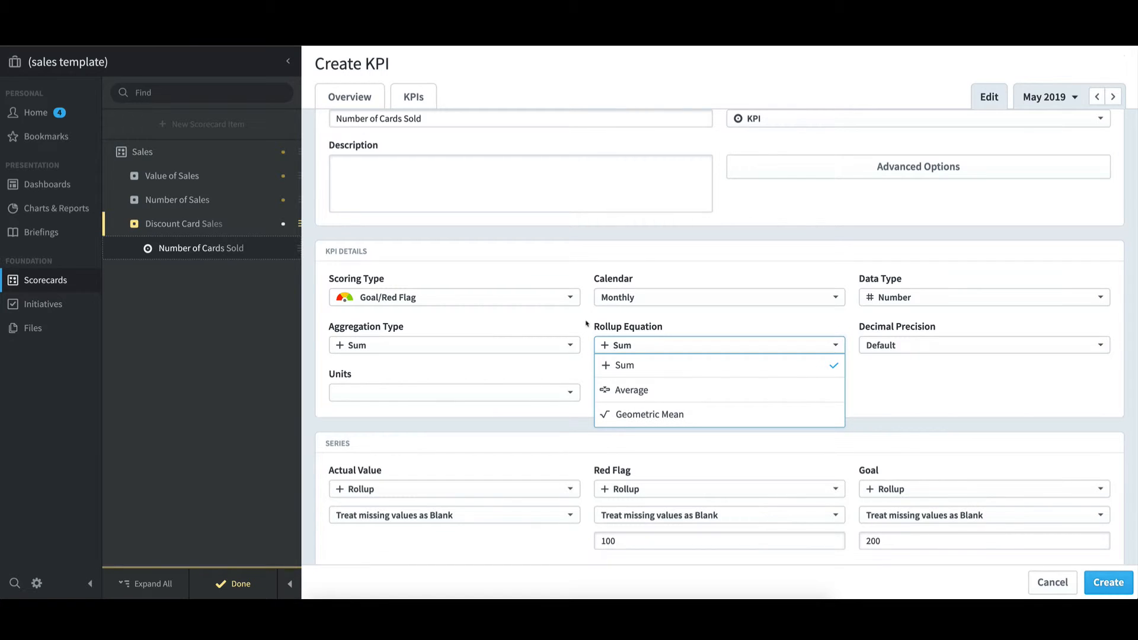
click(568, 323)
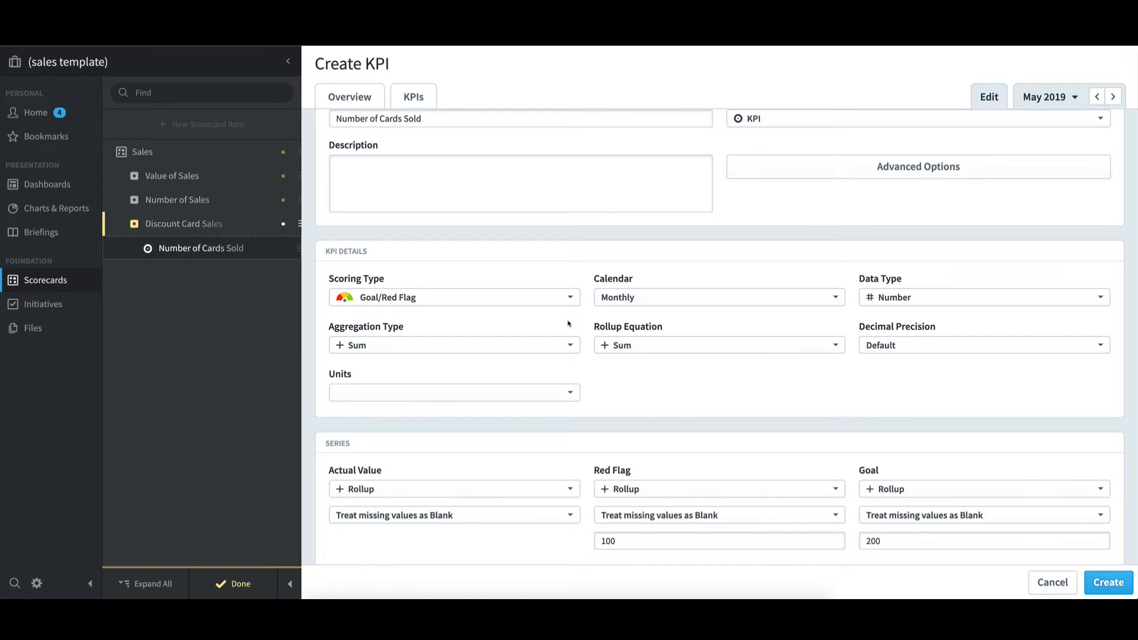
Try Average as the KPI's Aggregation Type, and restore it to Sum
click(568, 344)
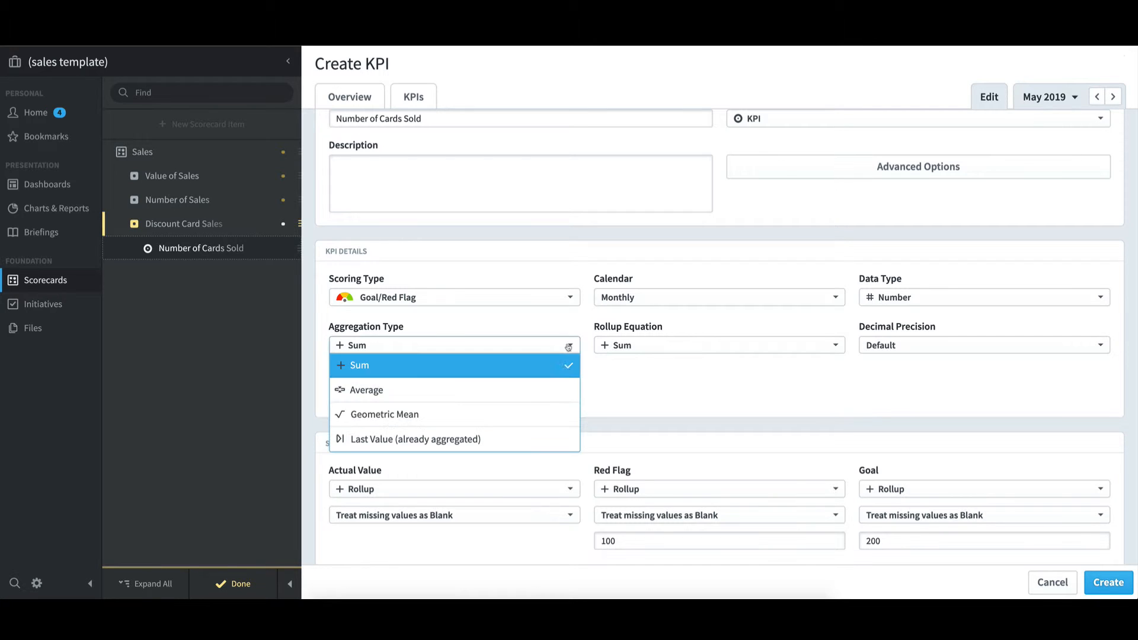
click(568, 386)
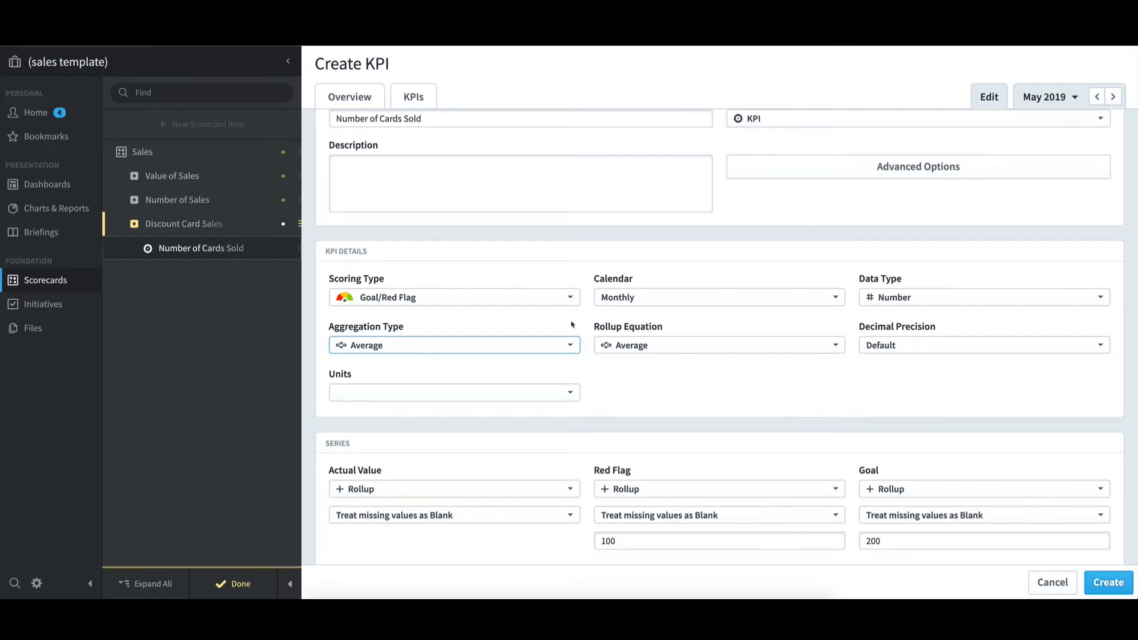
click(571, 345)
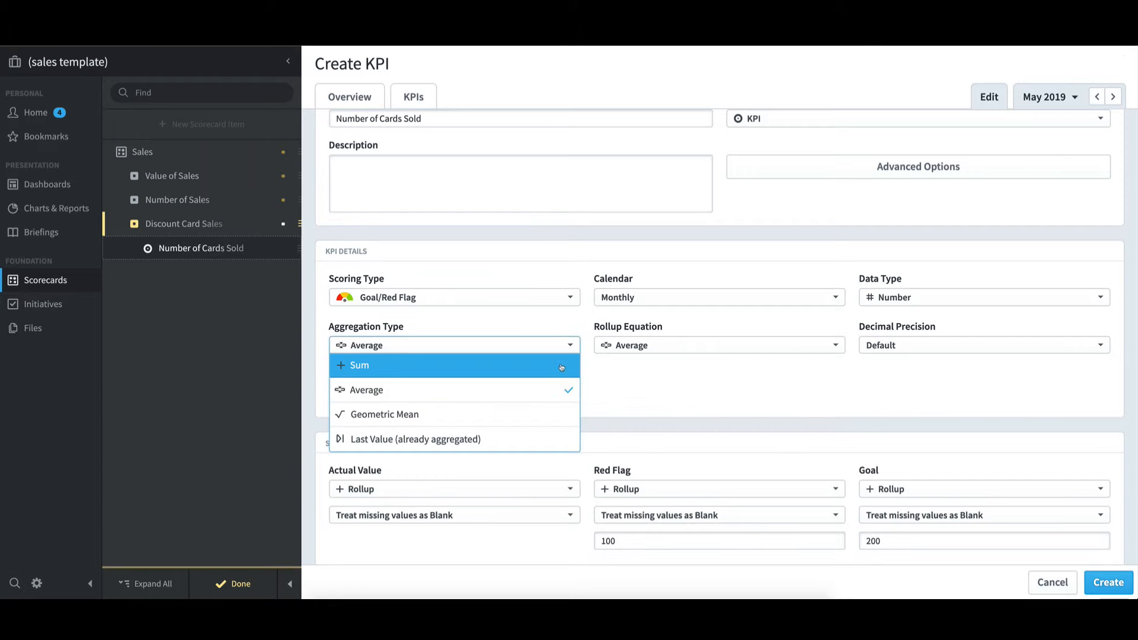
click(561, 366)
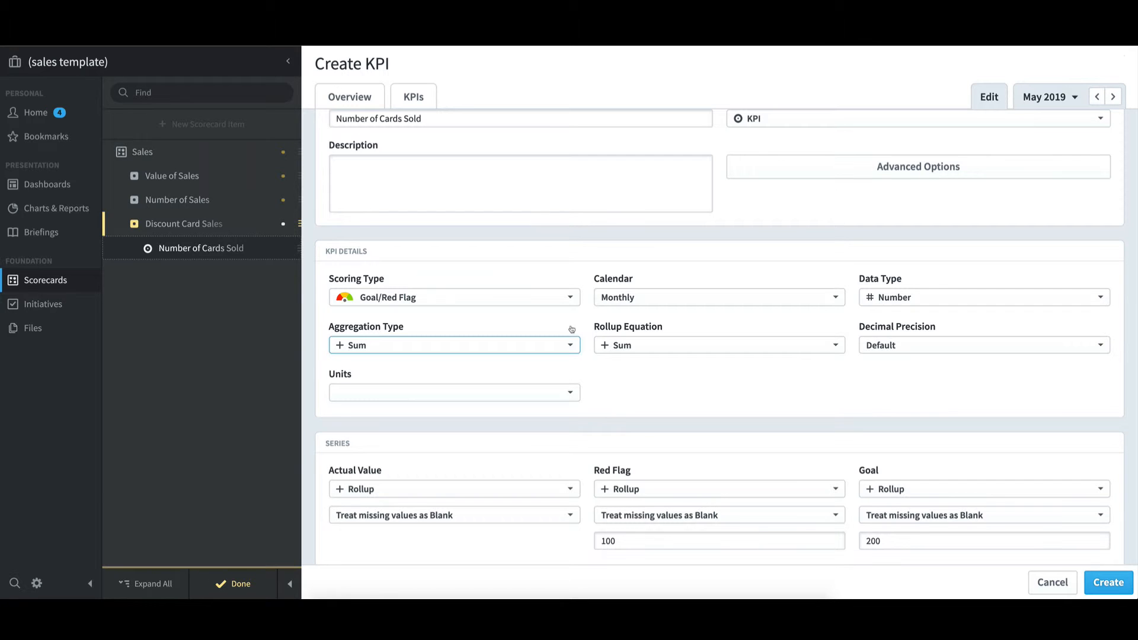
Create the Number of Cards Sold KPI and finish editing the scorecard
click(1109, 583)
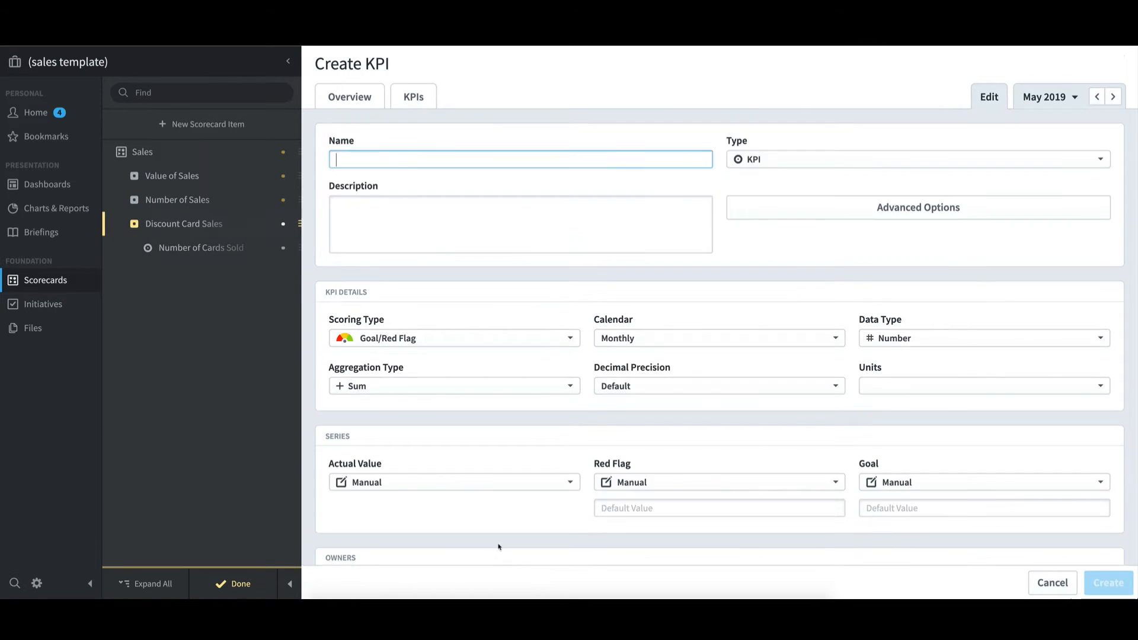
click(248, 592)
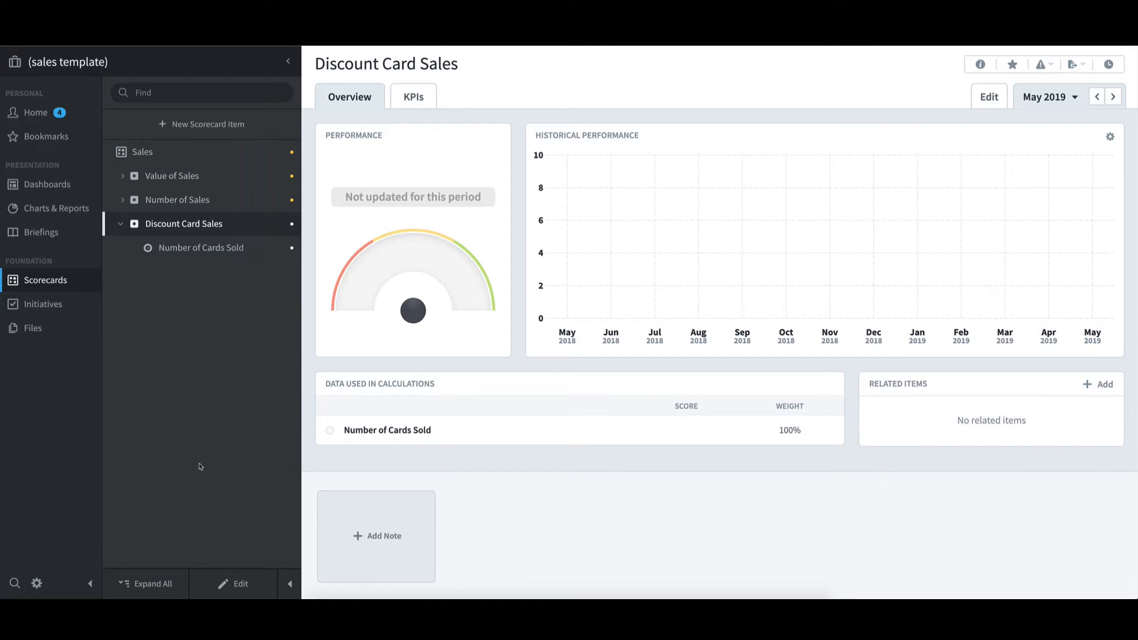
Check the Europe - Copy as Template scorecard, including the items under Discount Card Sales (Europe), and compare it with the Europe - Copy scorecard
click(231, 62)
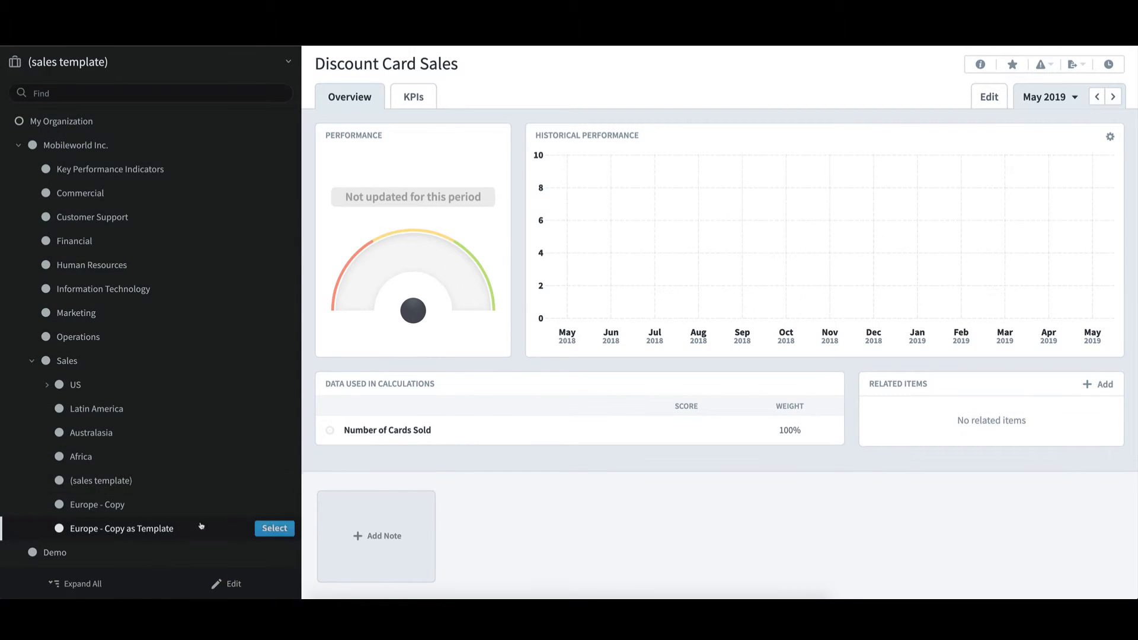
click(267, 531)
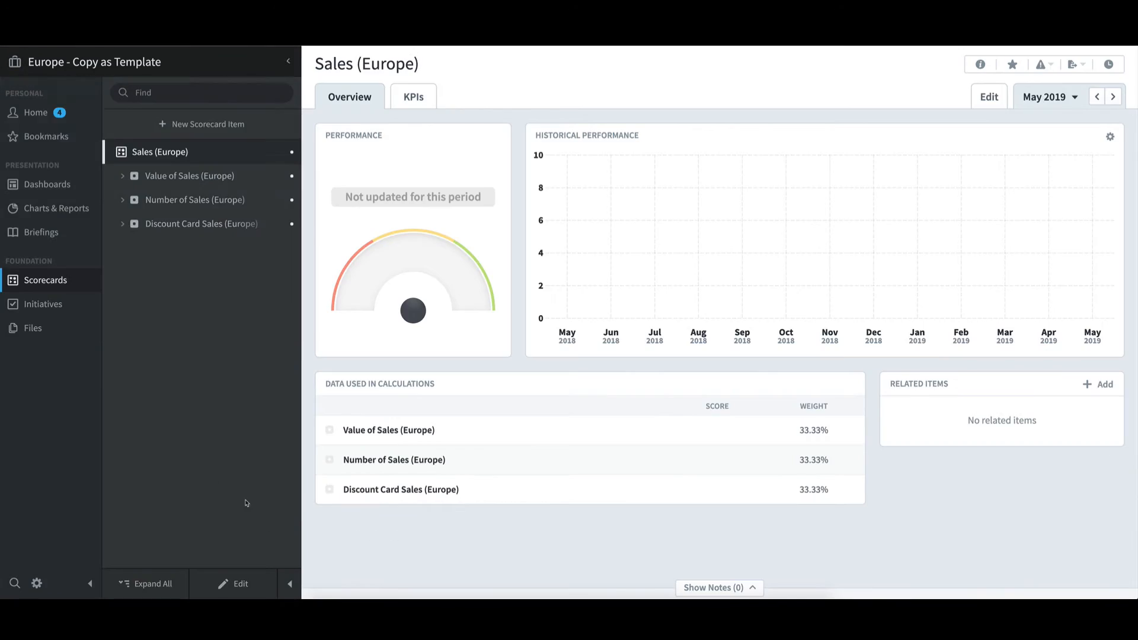
click(122, 225)
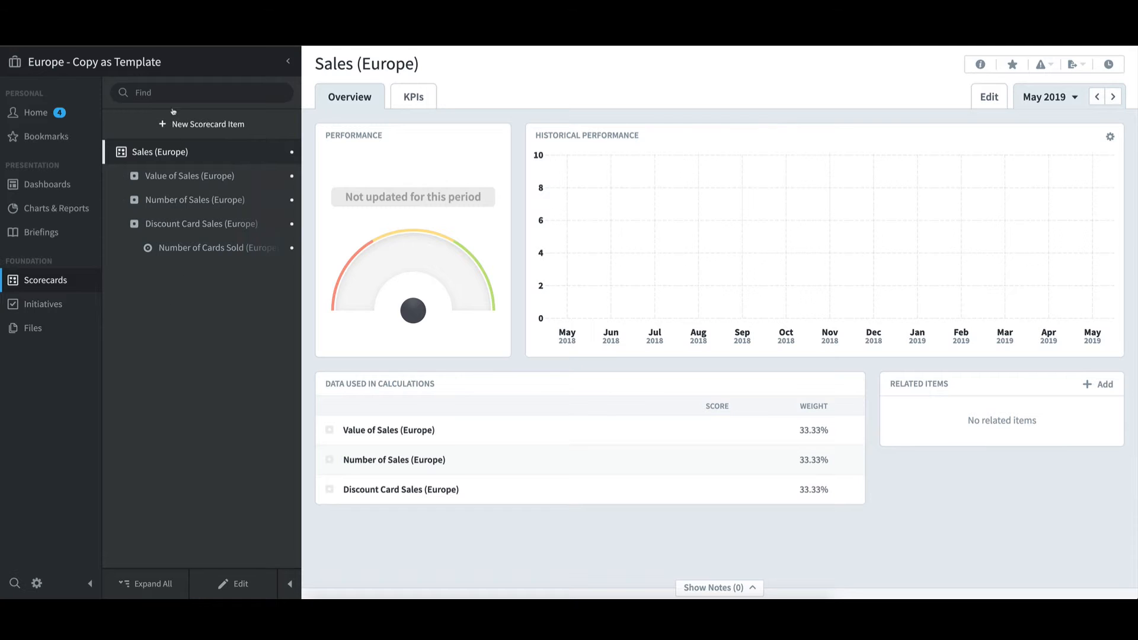
click(167, 67)
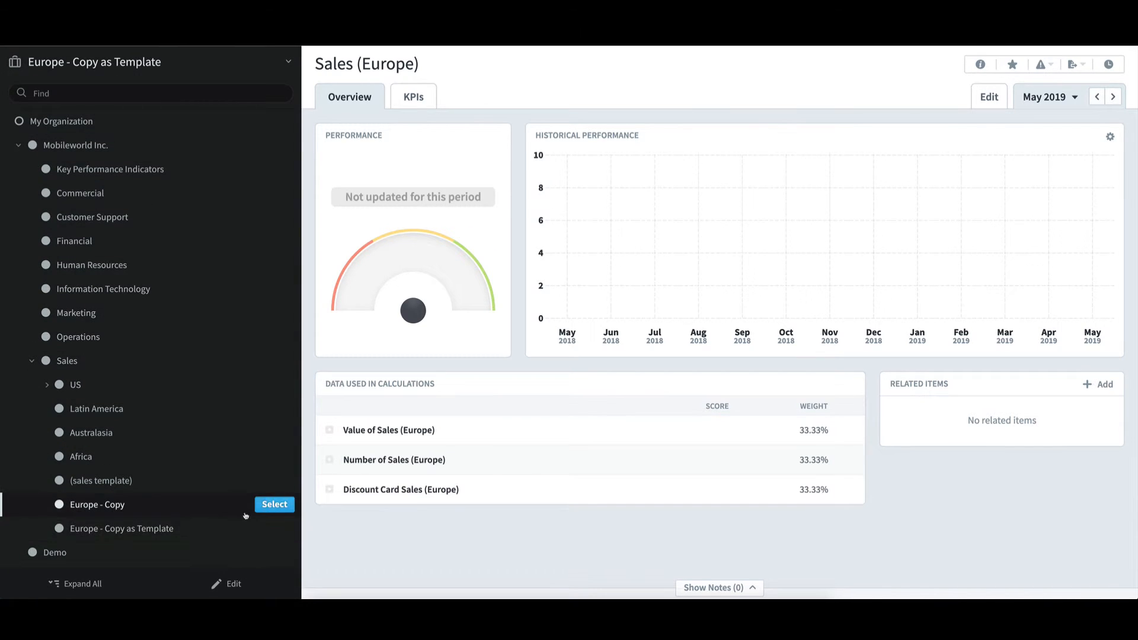
click(273, 505)
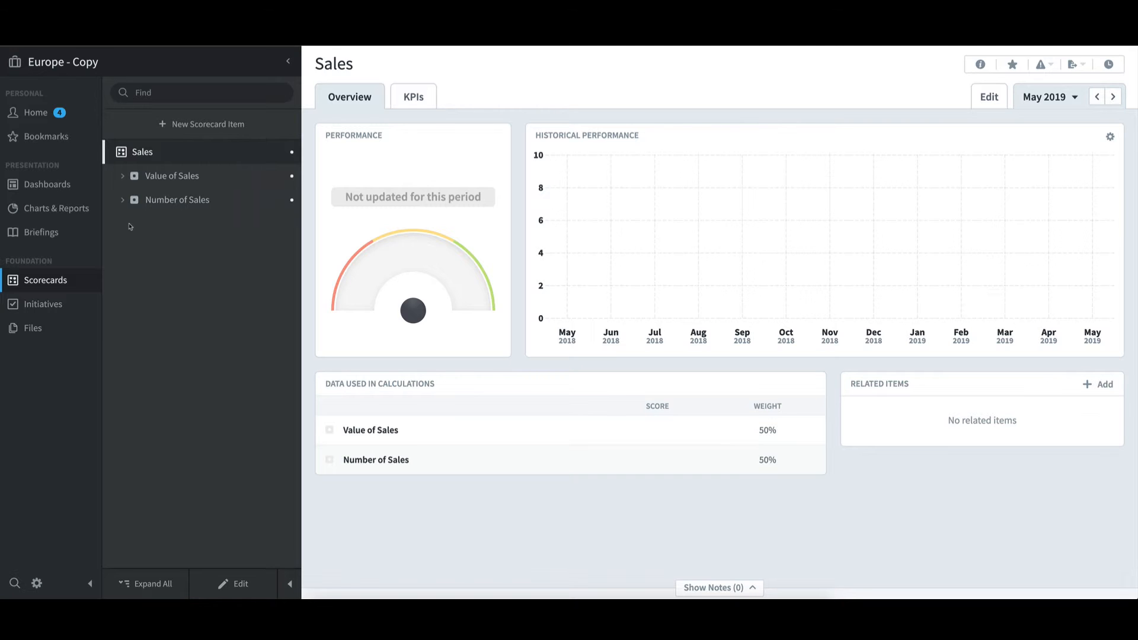
Switch to the Northeast organization under Sales, US, East Coast
click(123, 66)
click(47, 384)
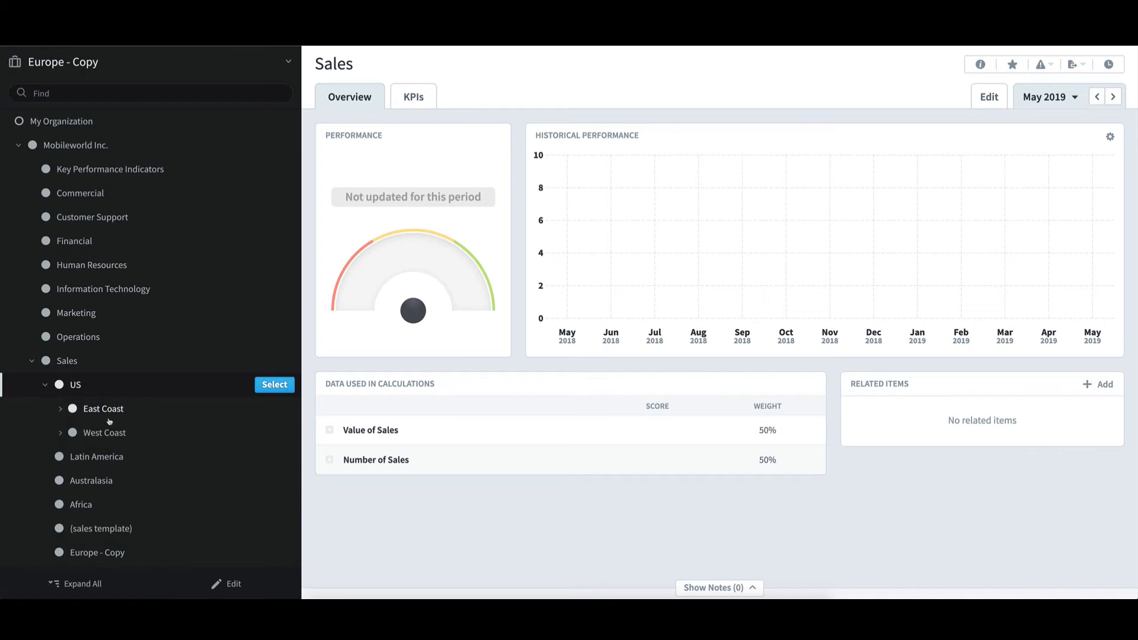
click(61, 410)
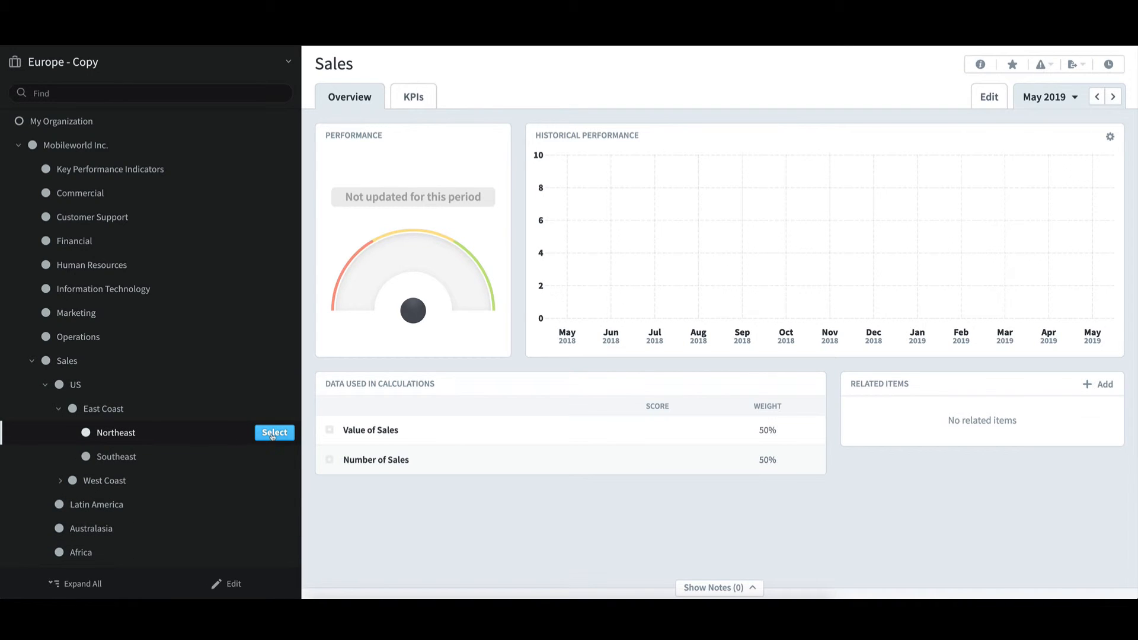
click(274, 433)
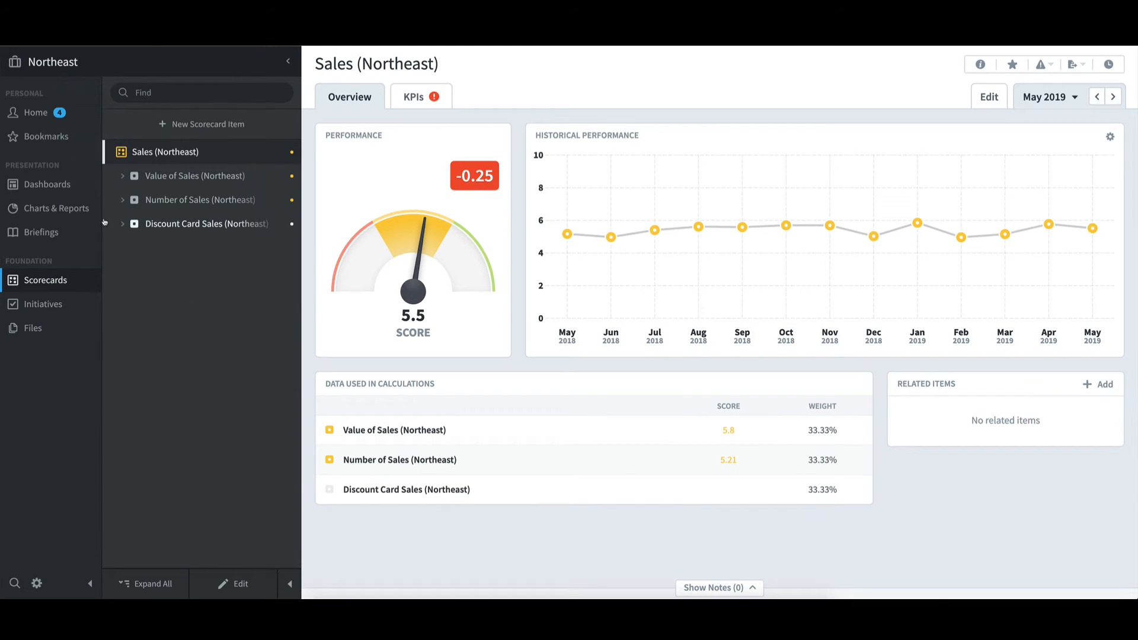
Set the May 2019 actual value of Number of Cards Sold (Northeast), under Discount Card Sales, to 300
click(122, 224)
click(191, 250)
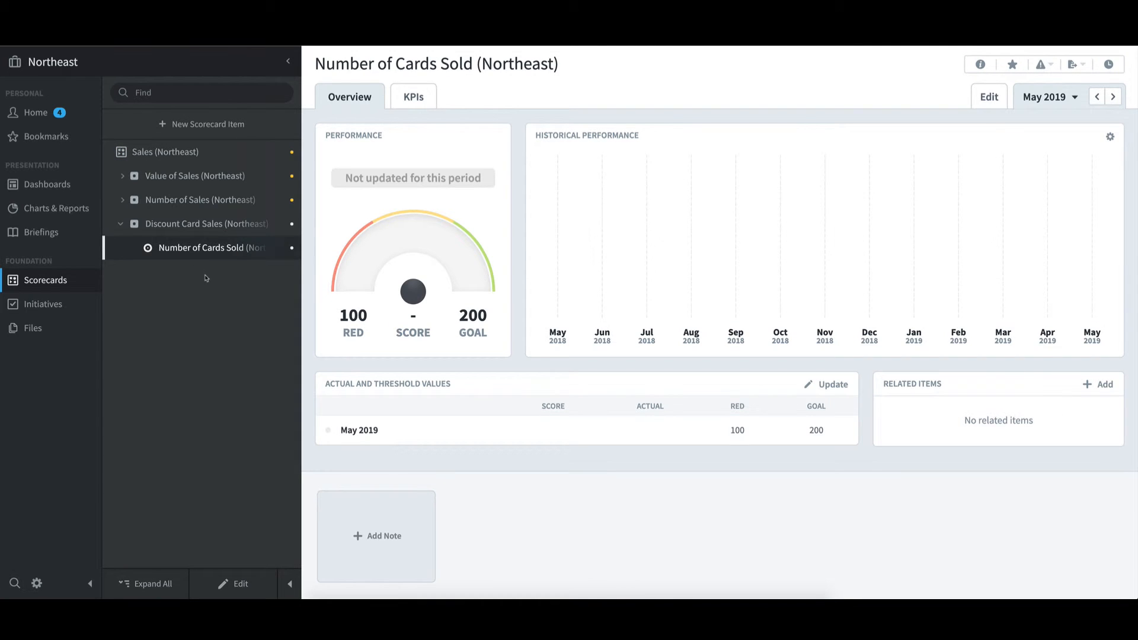
click(852, 388)
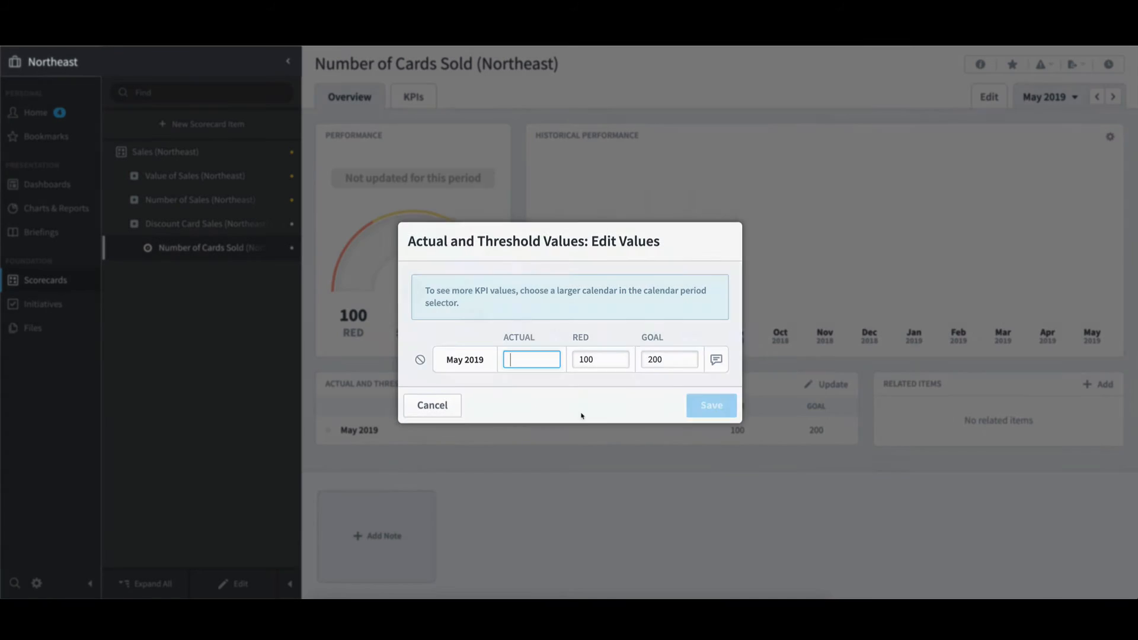
text(300)
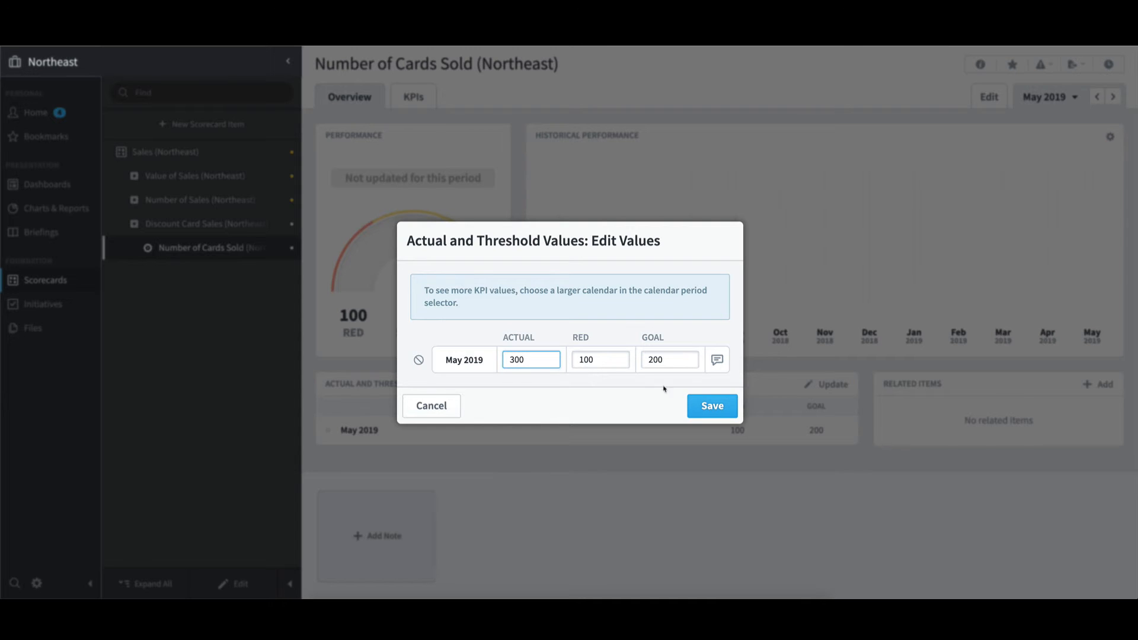
click(713, 406)
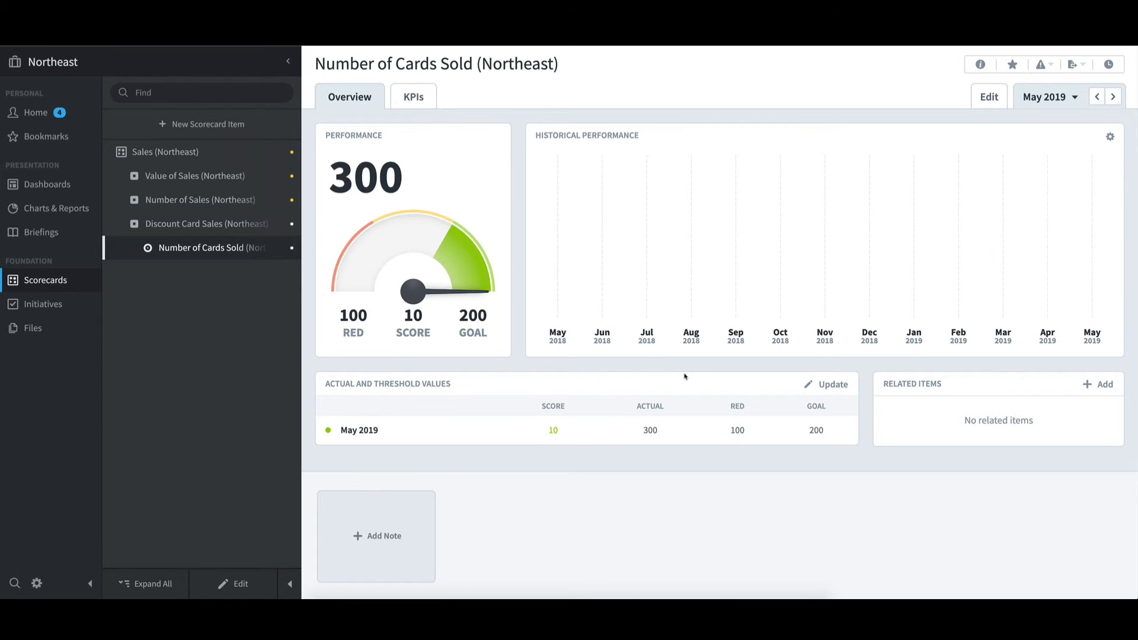
Switch to the Southeast organization and set the May 2019 actual value of its Number of Cards Sold KPI to 200
click(173, 69)
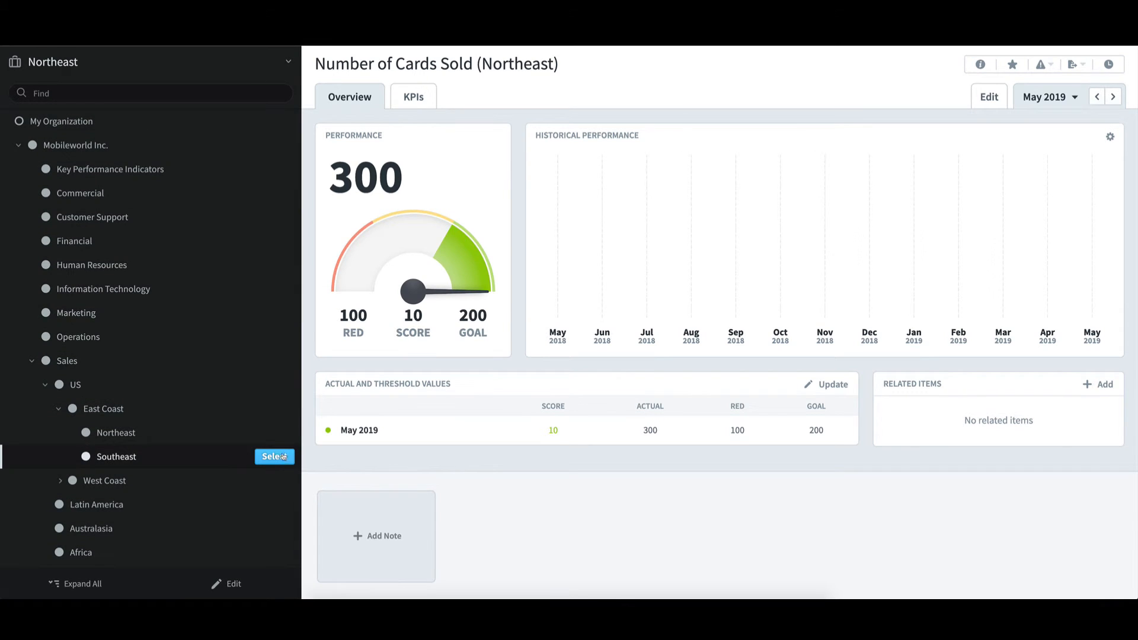
click(119, 456)
click(123, 224)
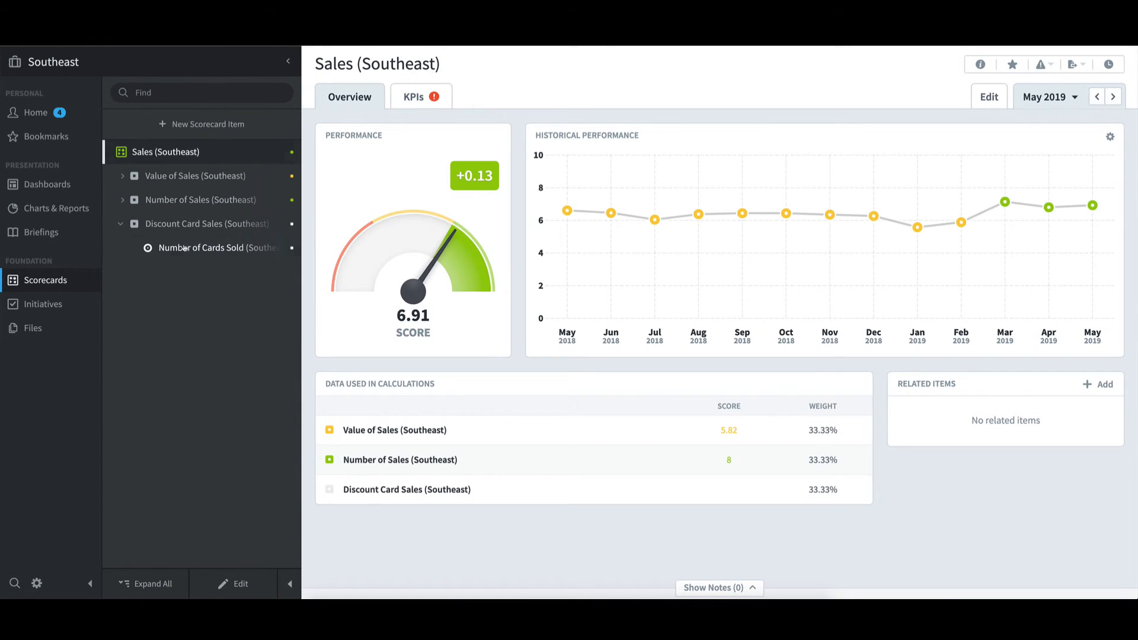
click(184, 248)
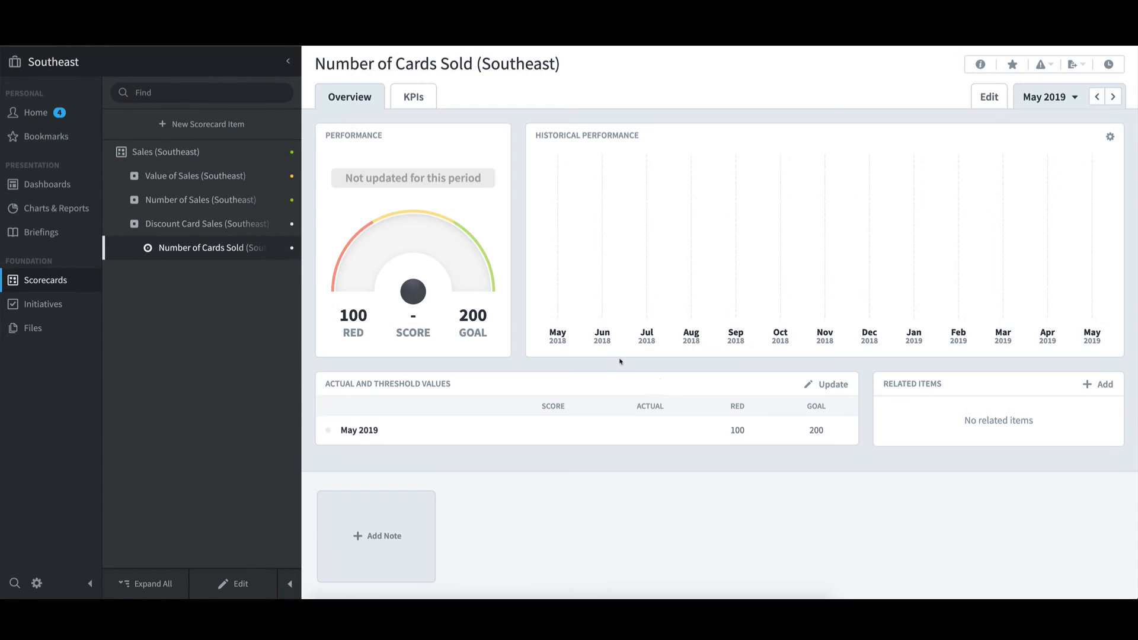
click(833, 390)
text(200)
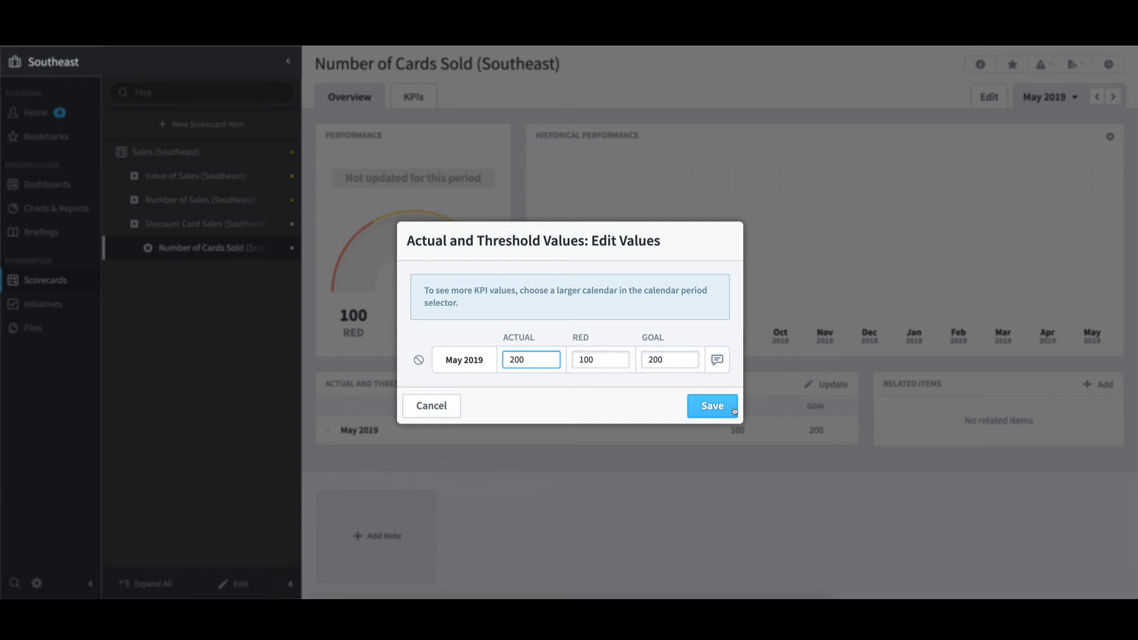
click(734, 410)
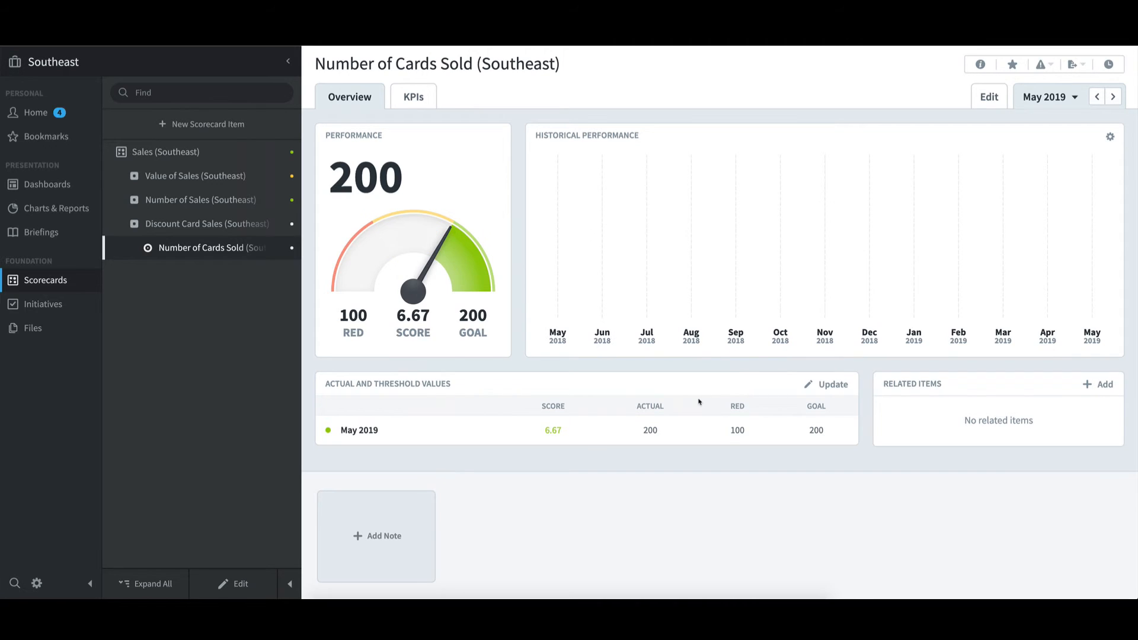
Switch to the East Coast organization and check the equation and data behind its Number of Cards Sold KPI's May 2019 actual value
click(159, 70)
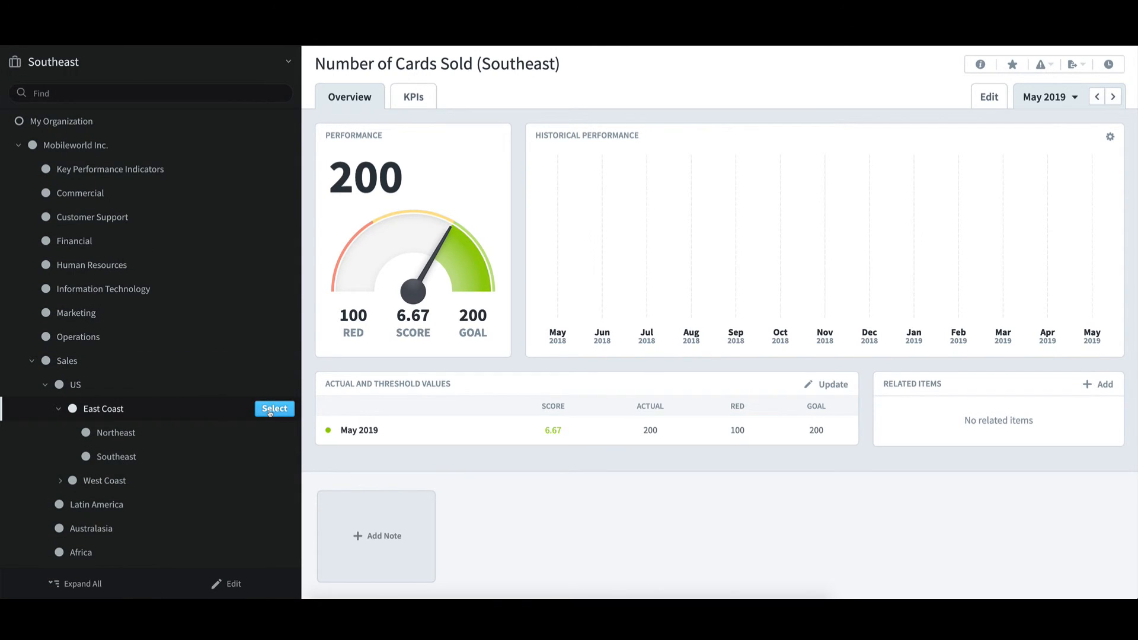
click(274, 409)
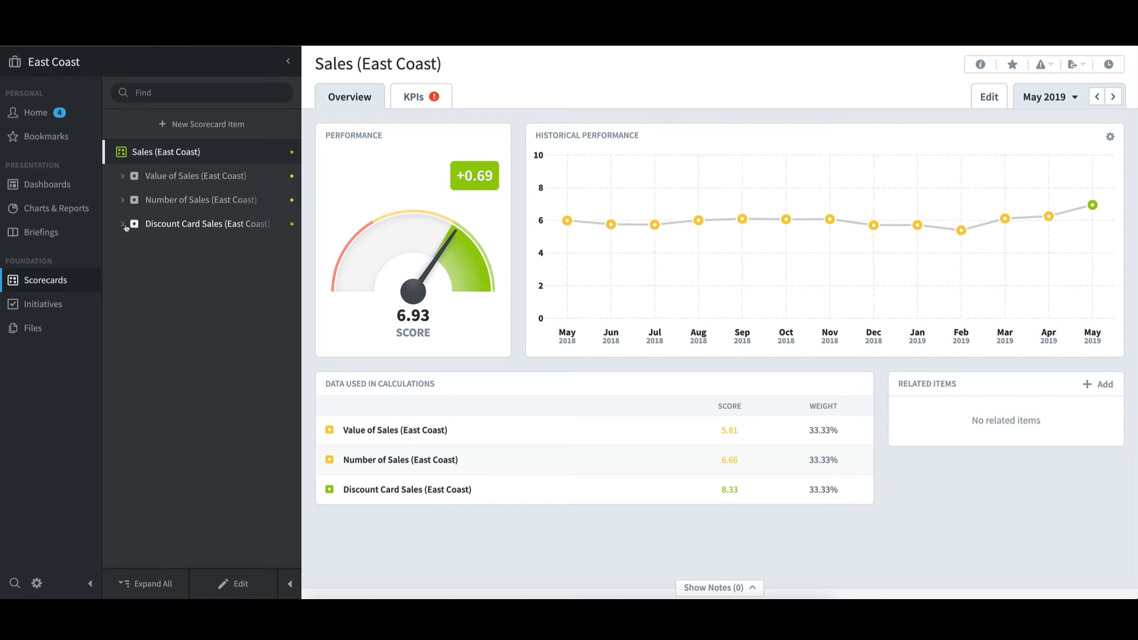
click(123, 224)
click(219, 248)
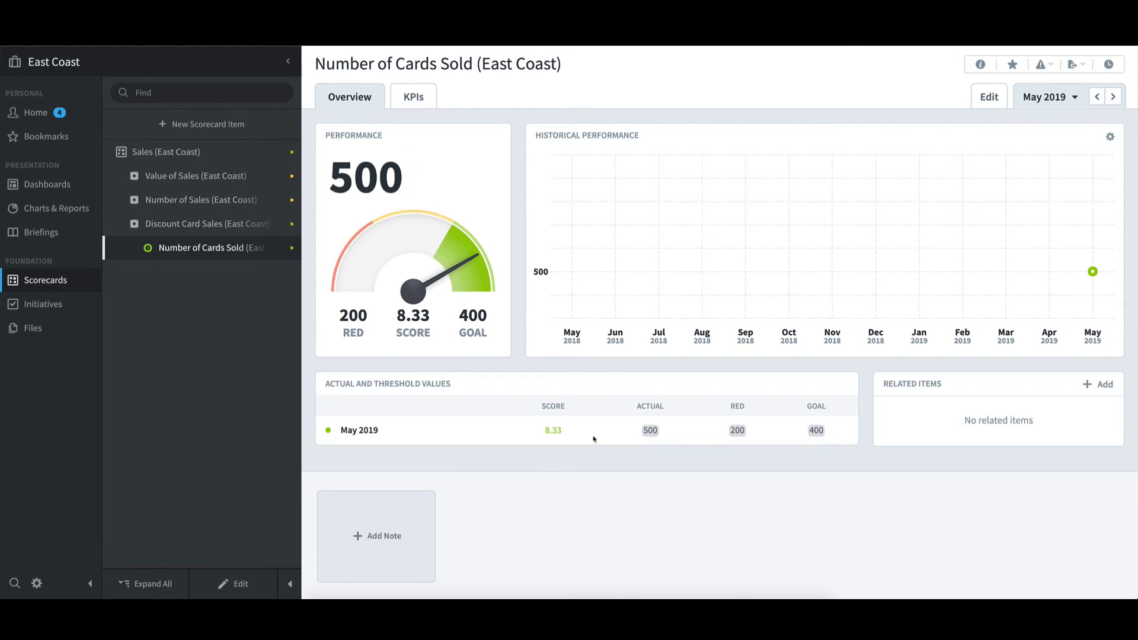
mouse_move(652, 436)
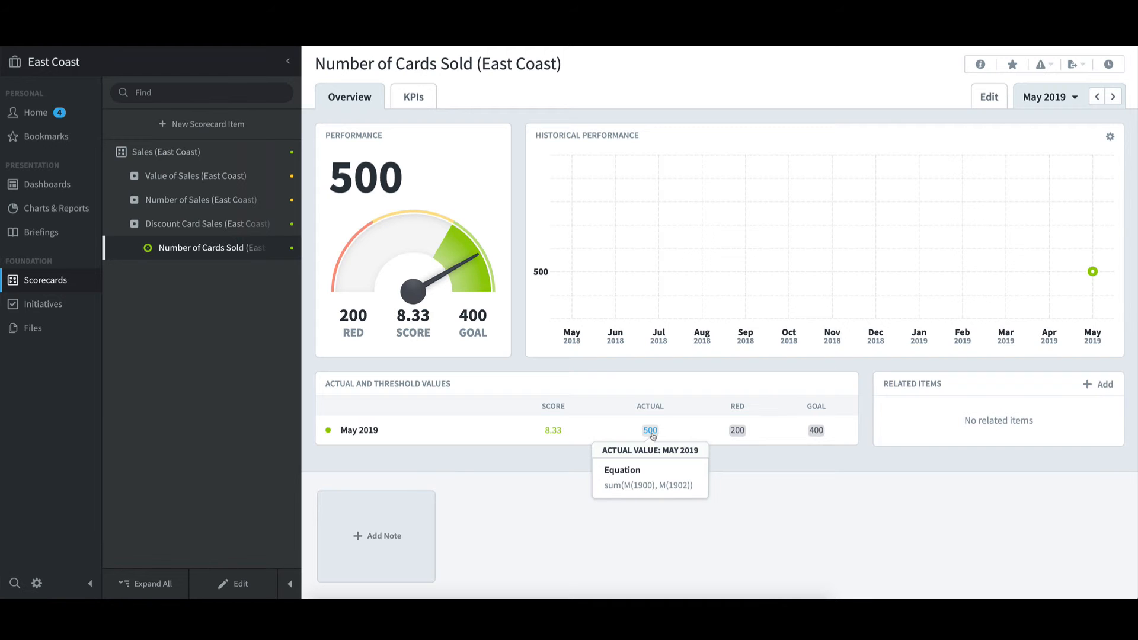
click(652, 436)
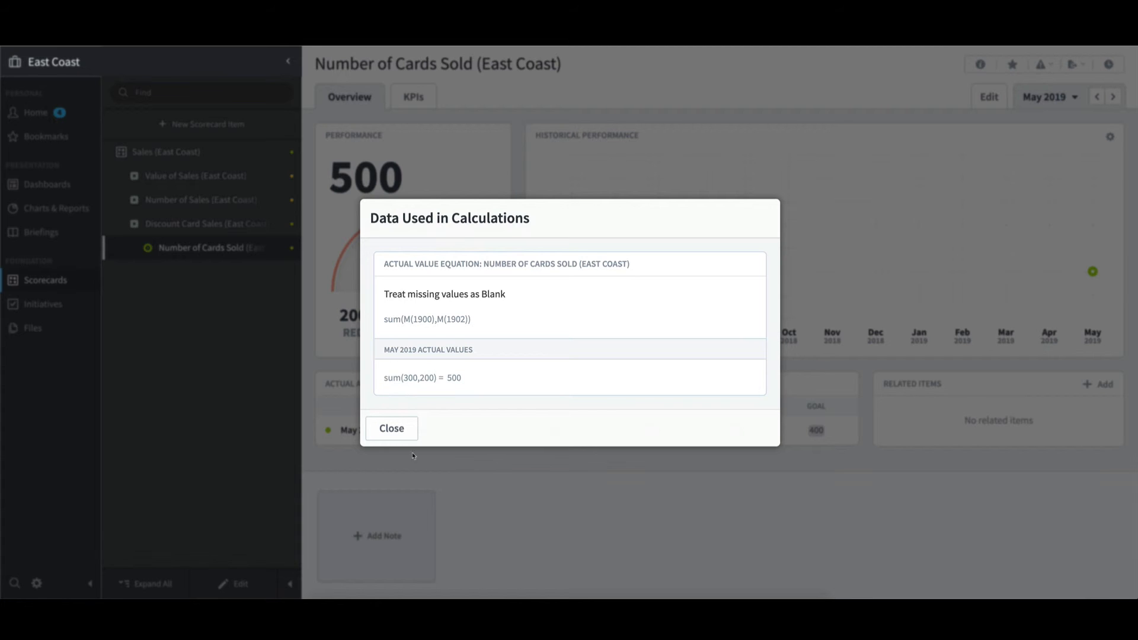
click(396, 433)
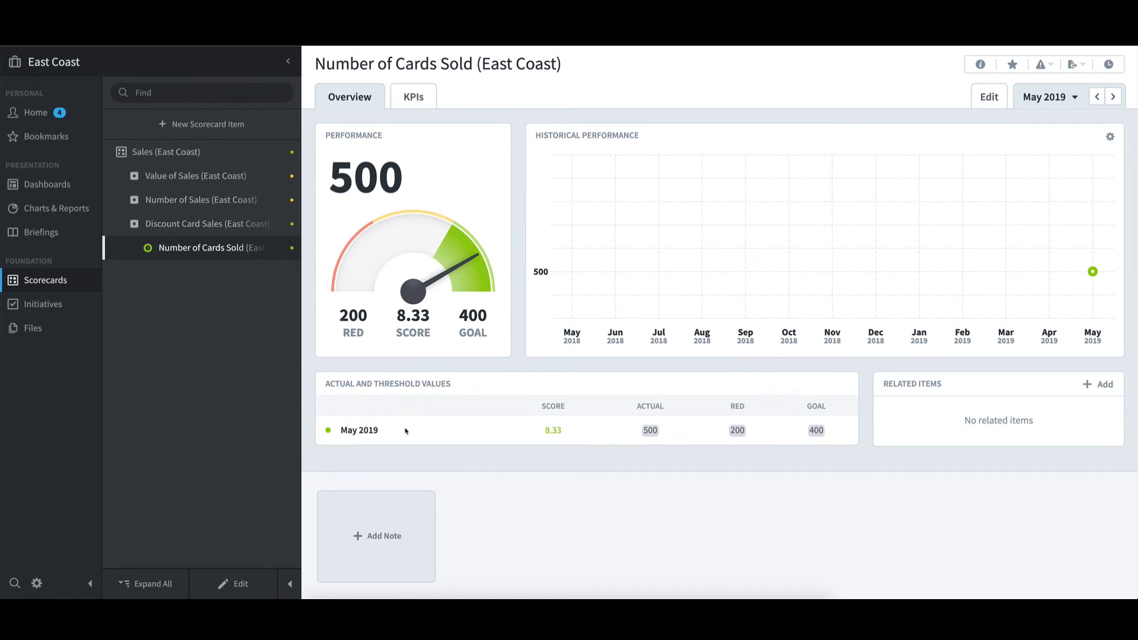
Switch to the Sales organization and examine the rolled-up values of Number of Cards Sold under Discount Card Sales
click(208, 70)
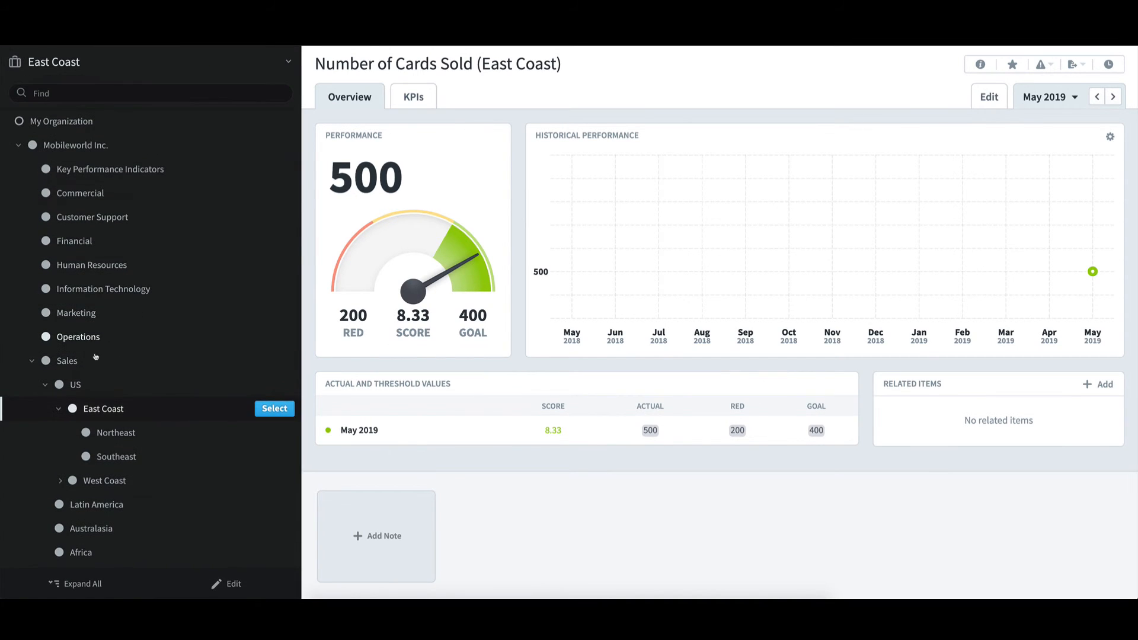
click(83, 363)
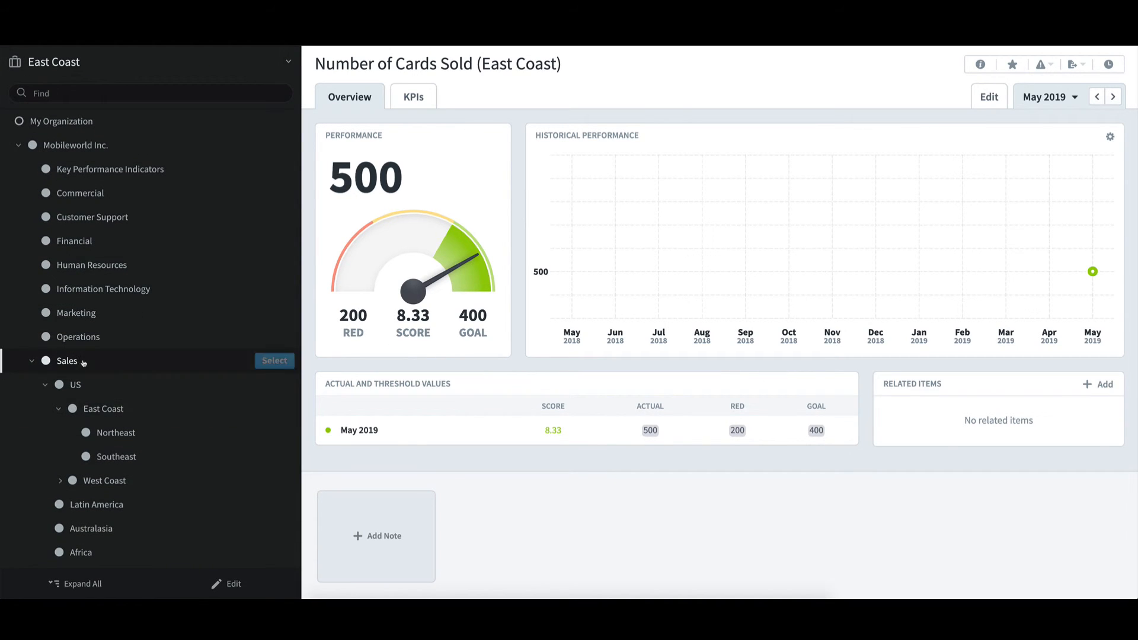
click(279, 362)
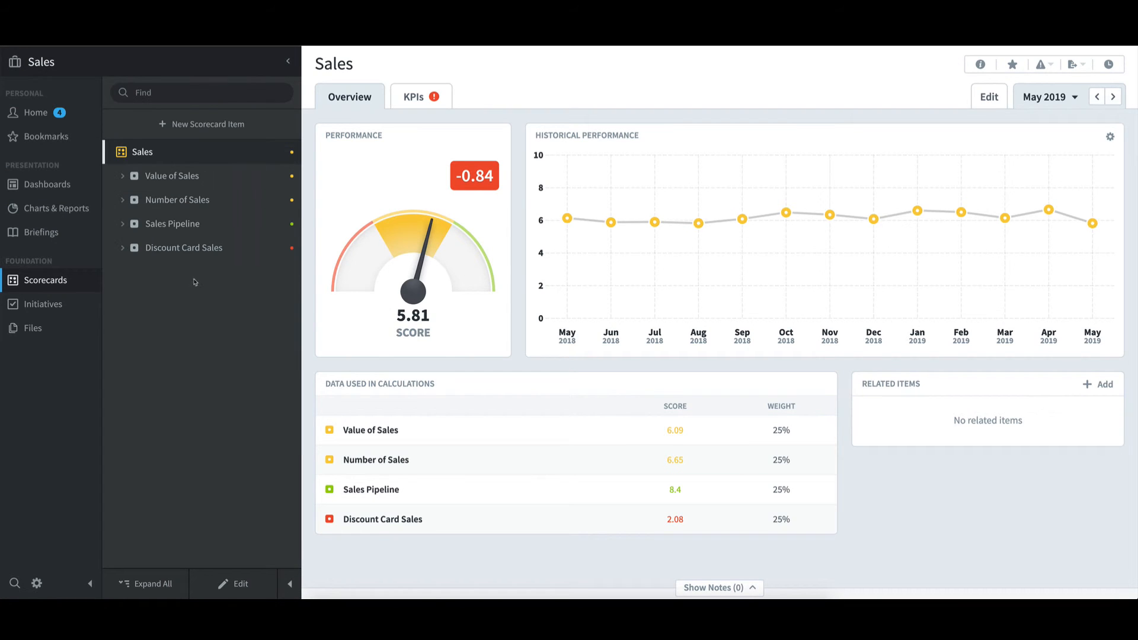
click(122, 248)
click(178, 271)
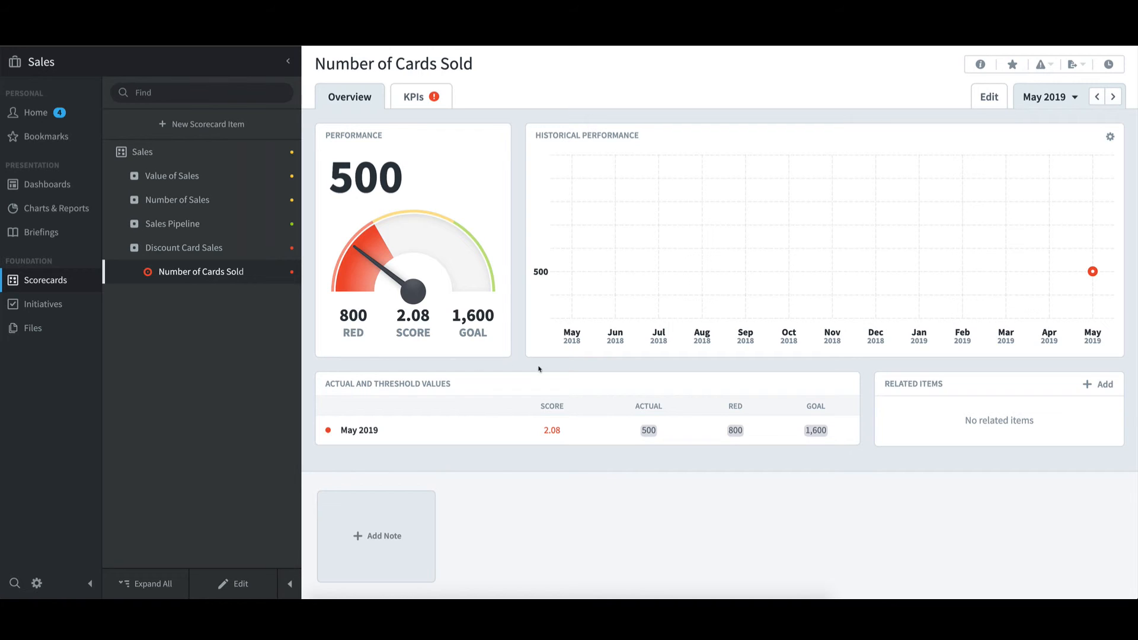
mouse_move(648, 431)
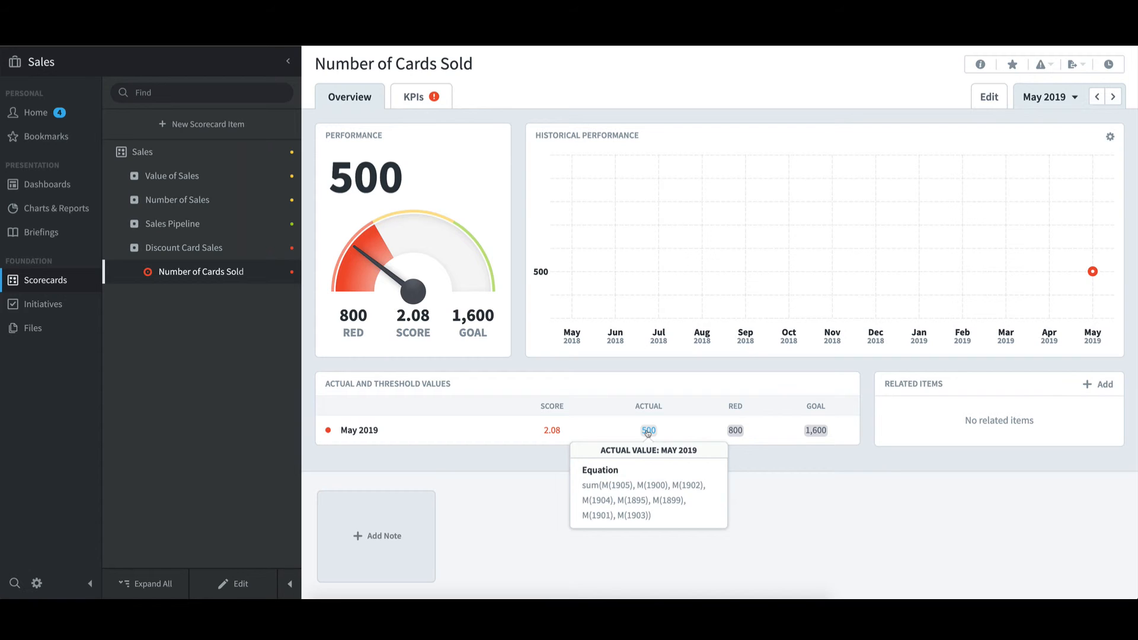
Return to the Northeast organization and show its Number of Cards Sold KPI in the Yearly calendar for 2019
click(127, 64)
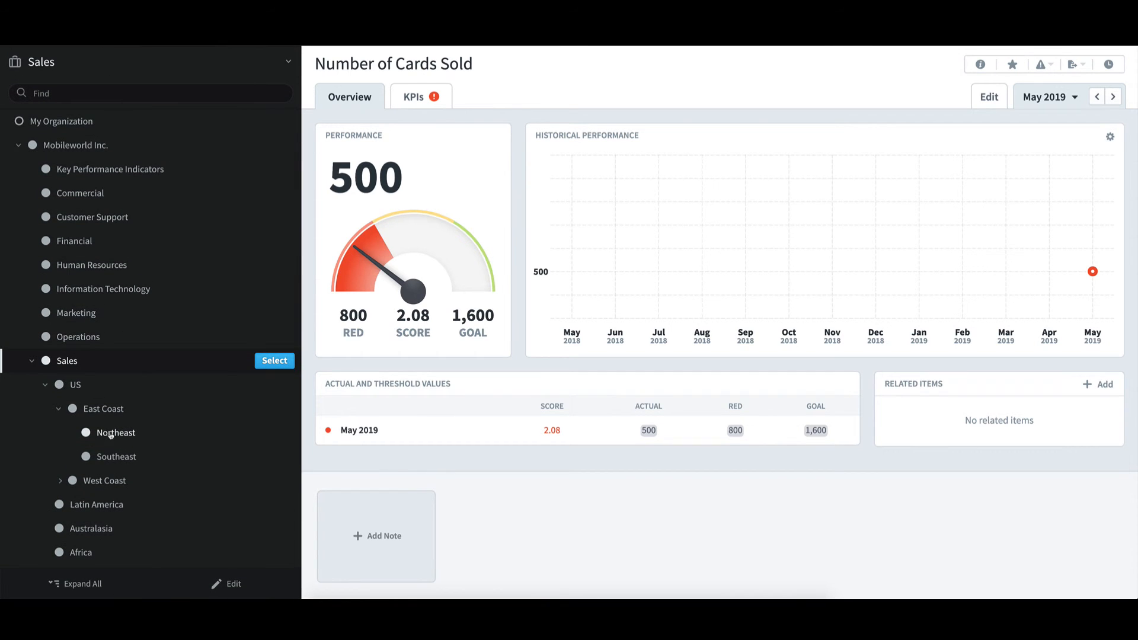
click(274, 432)
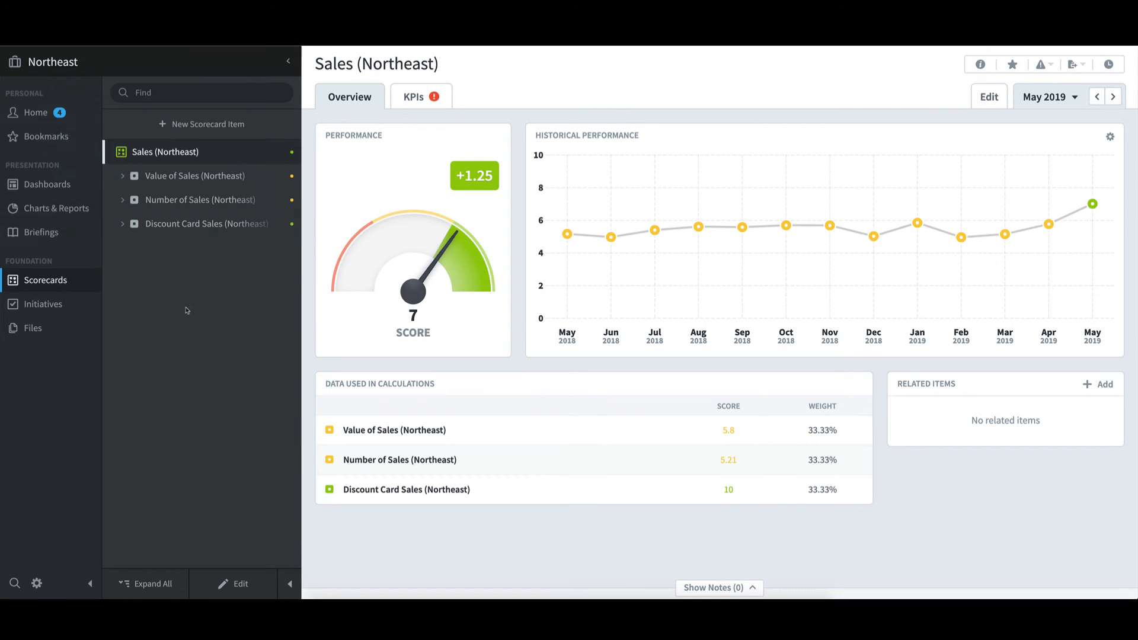
click(123, 225)
click(201, 247)
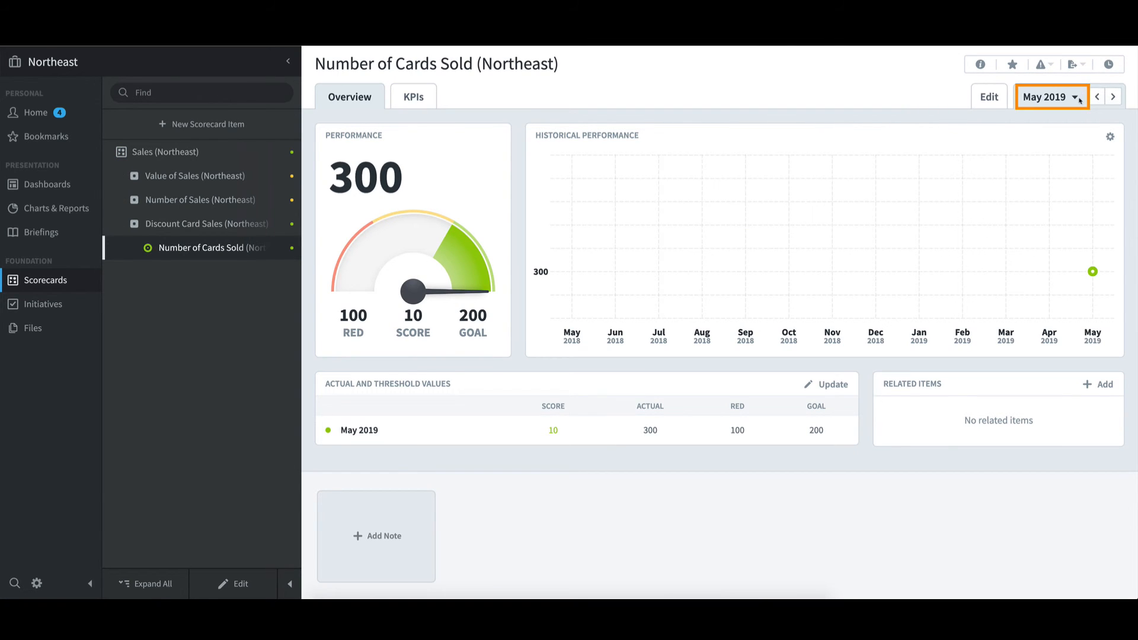
click(1079, 99)
click(1039, 138)
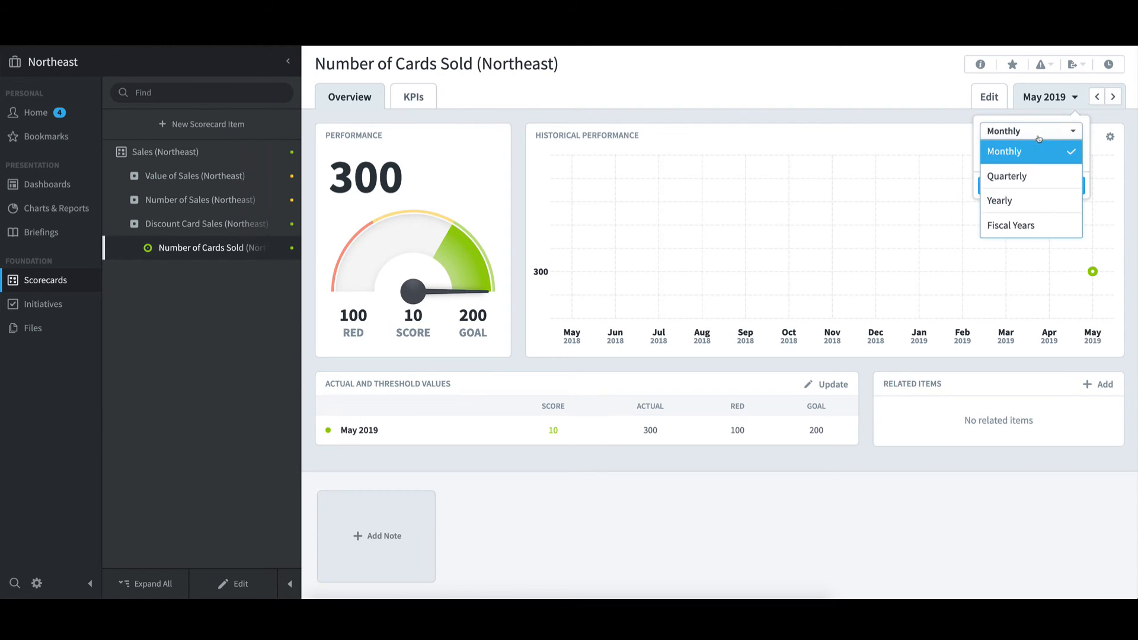
click(1029, 201)
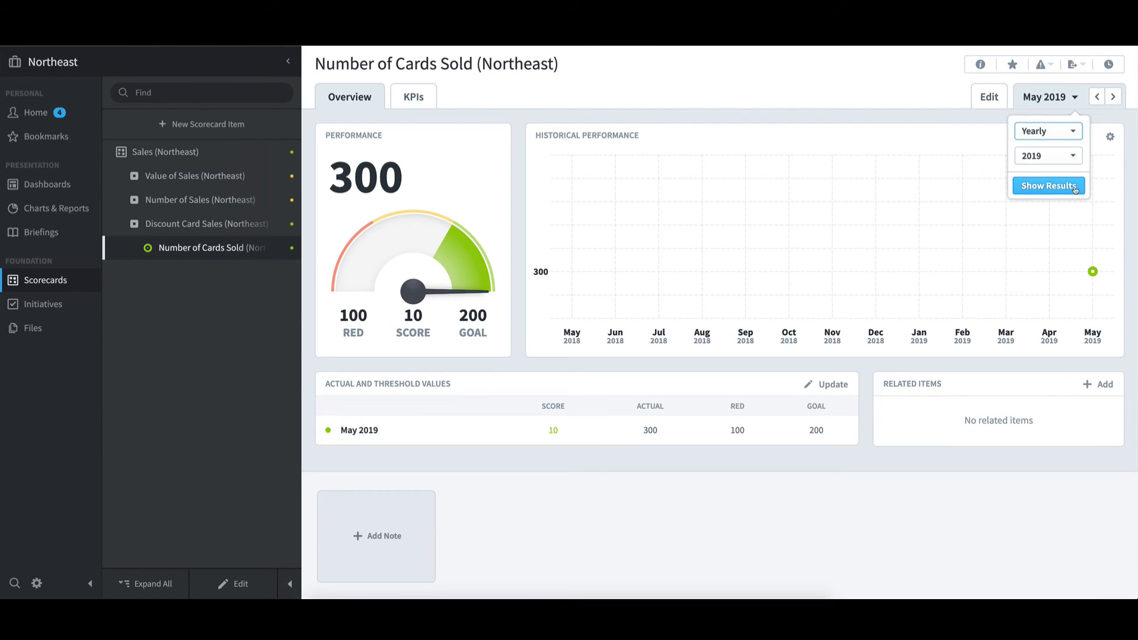
click(1049, 185)
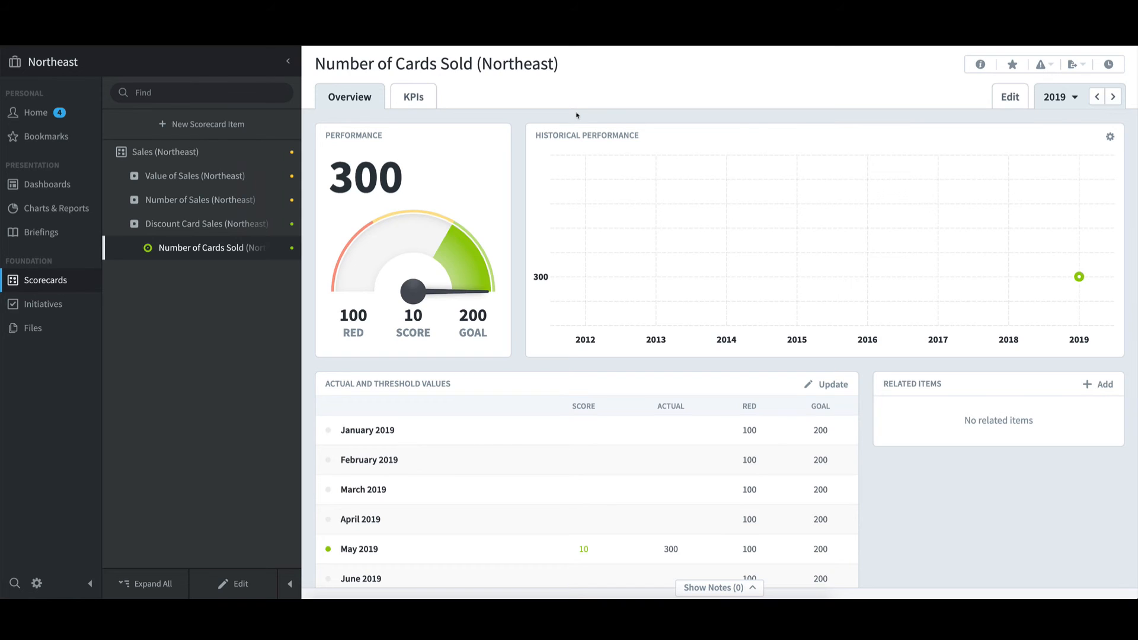
Examine the 2019 scorecards of the Sales organization and the Africa organization
click(200, 68)
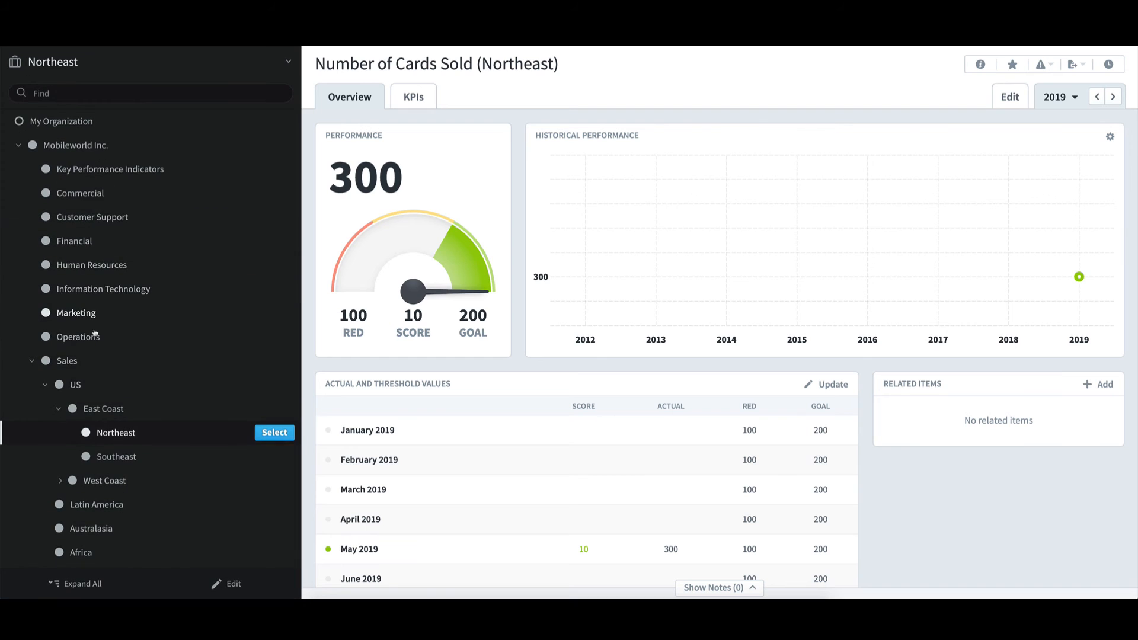
mouse_move(261, 368)
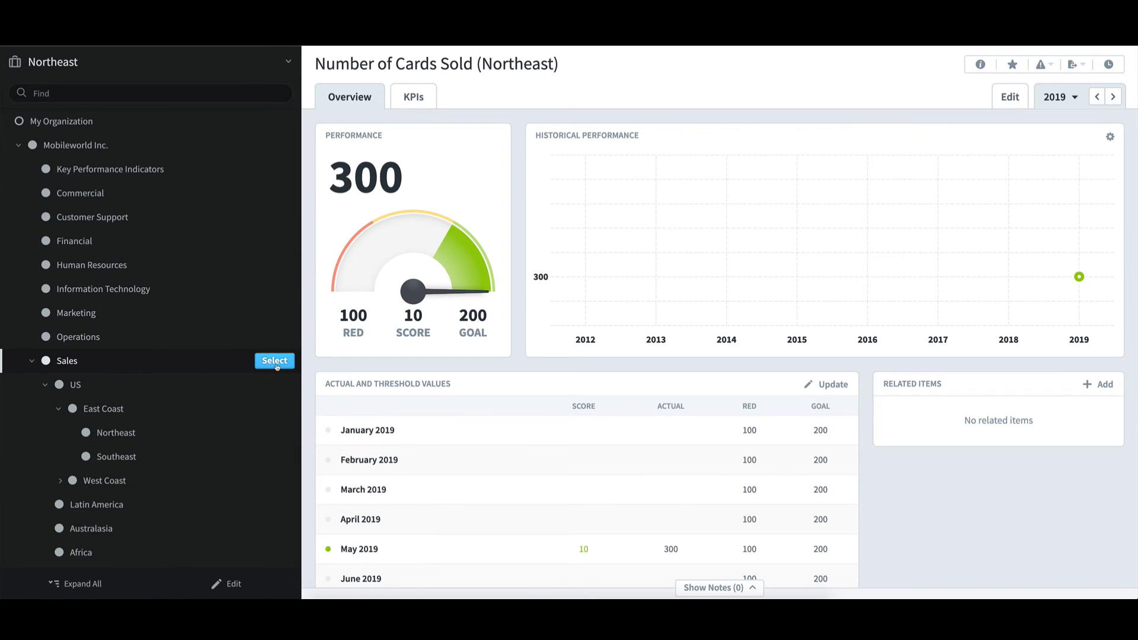
click(274, 361)
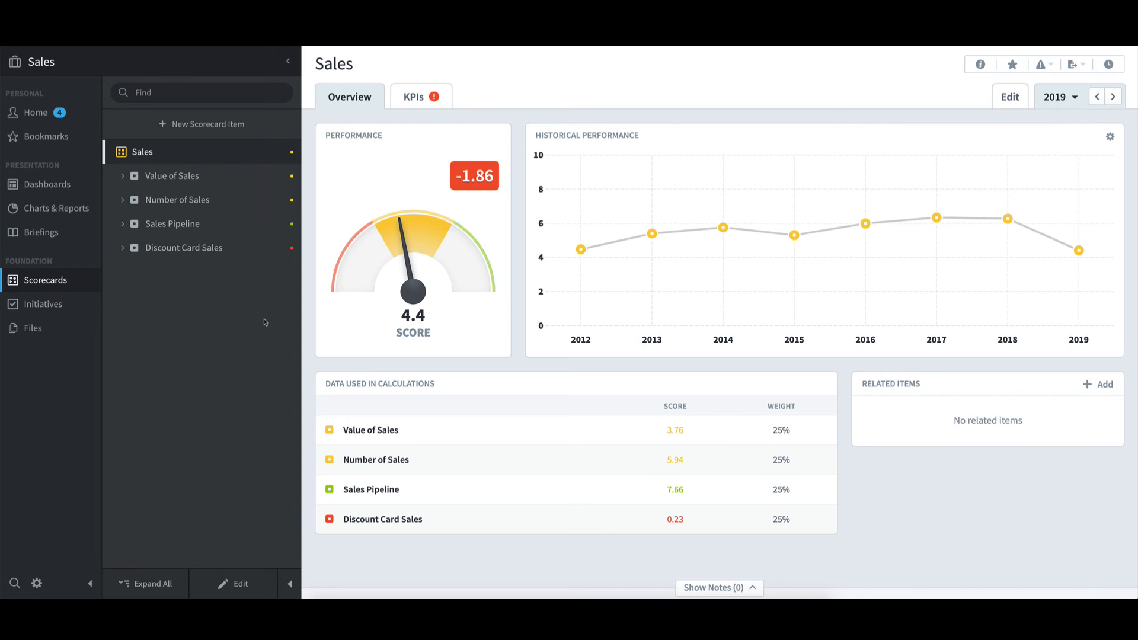
click(184, 66)
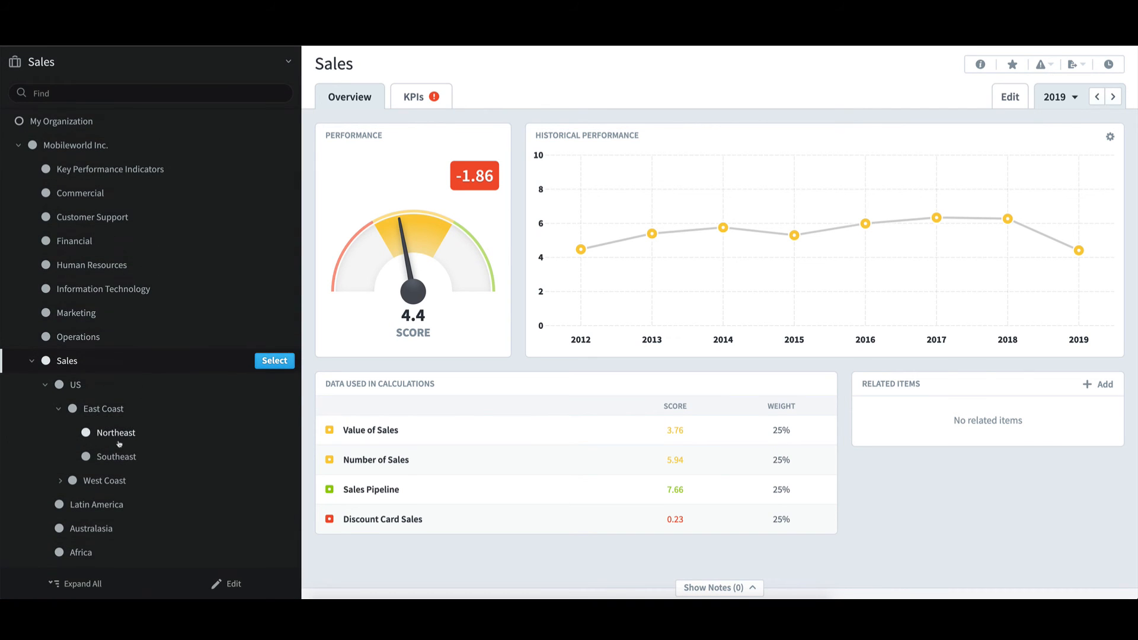
click(273, 553)
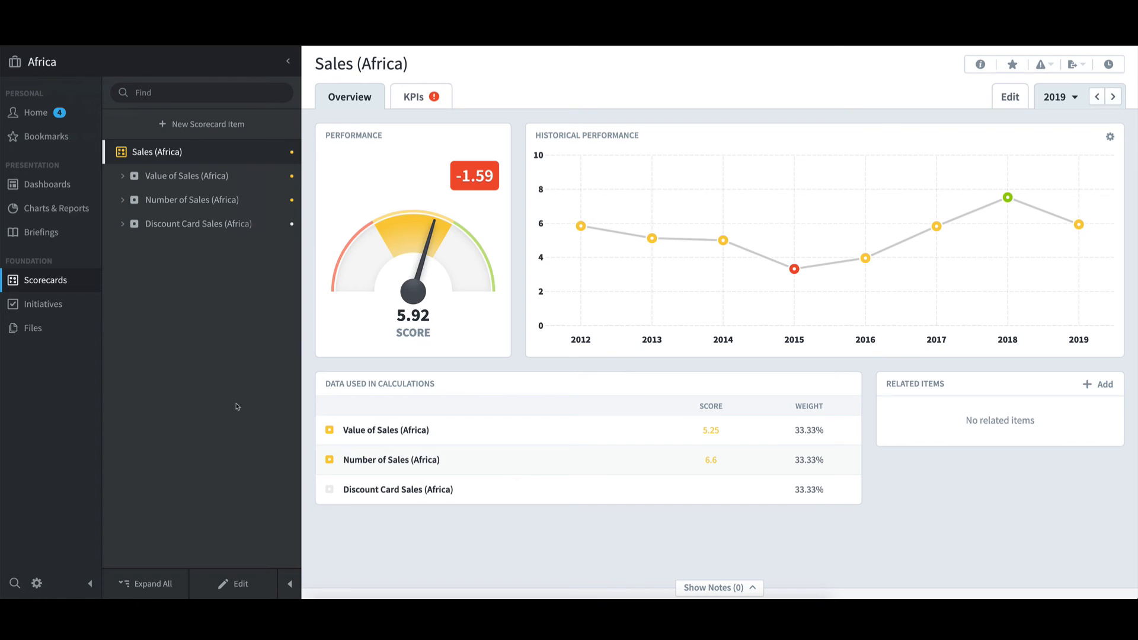
Switch to the Europe - Copy as Template organization and open its Number of Cards Sold KPI for editing
click(158, 67)
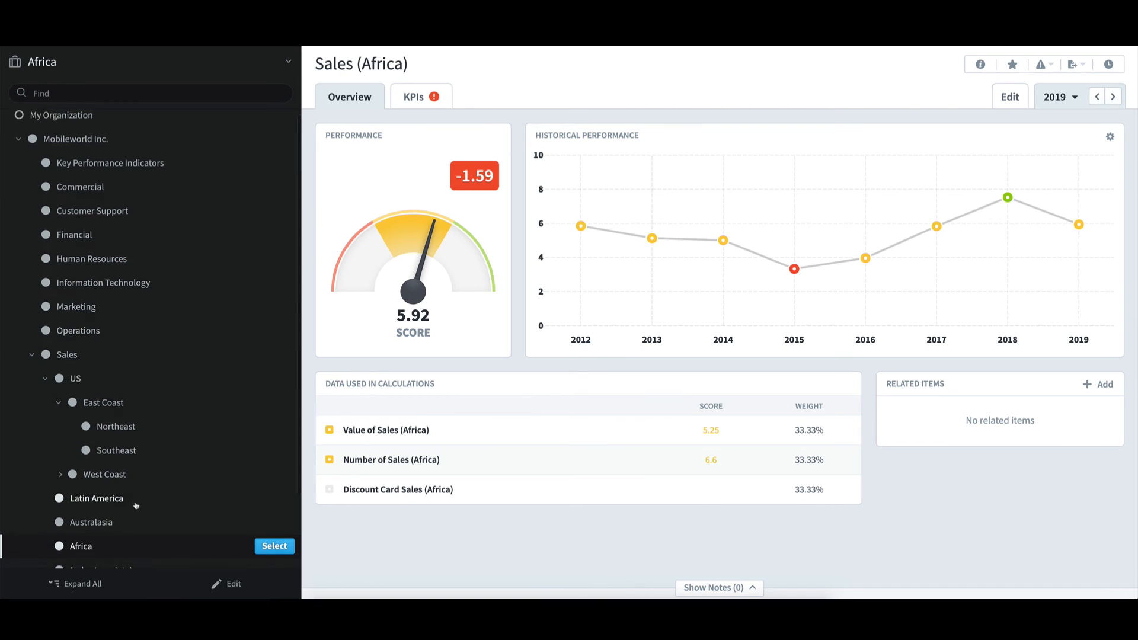
scroll(136, 505, down, 2)
mouse_move(268, 537)
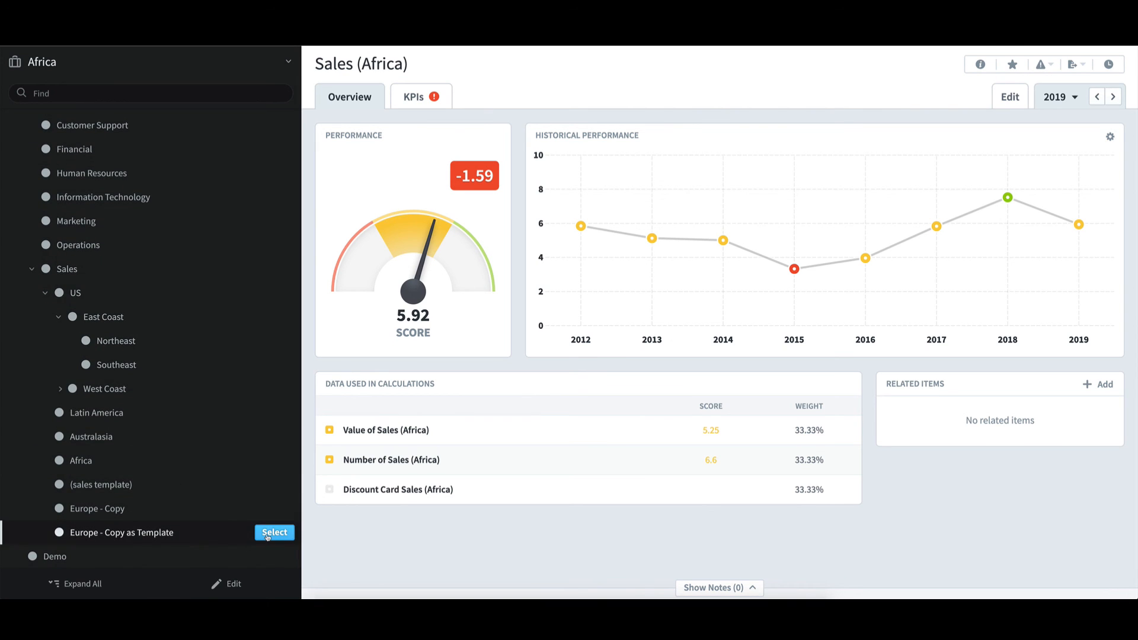
click(268, 533)
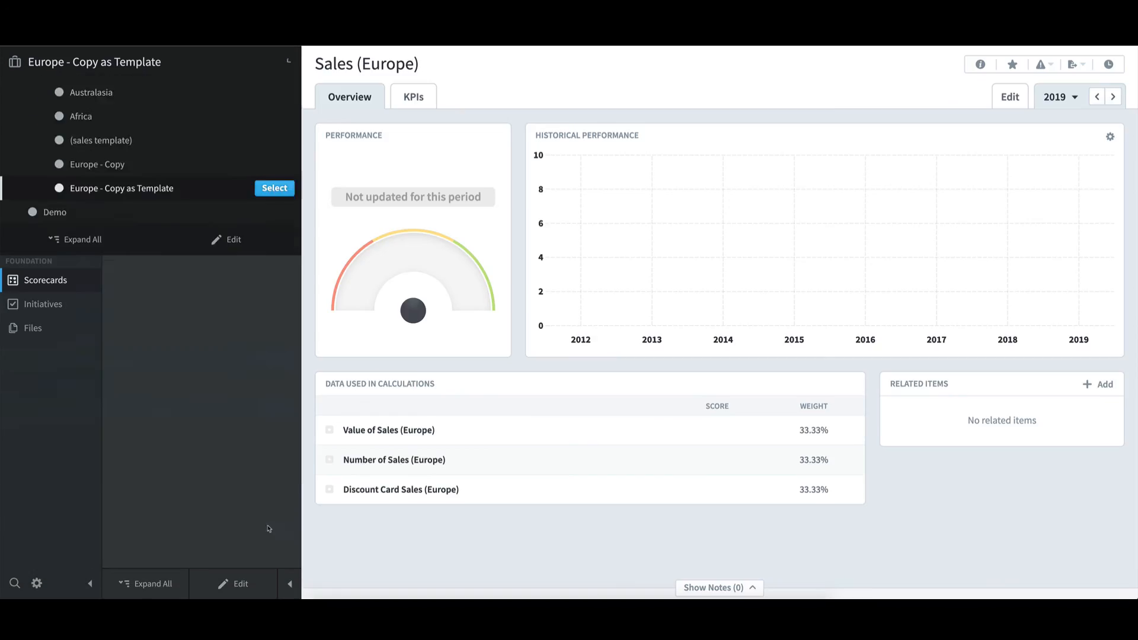
click(122, 224)
click(188, 249)
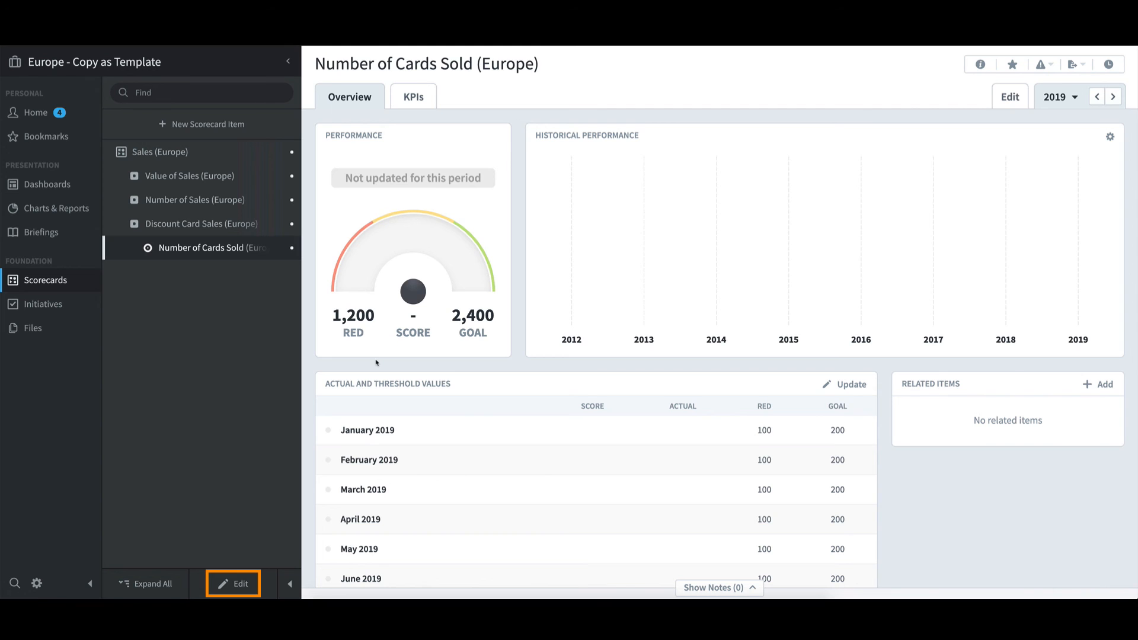
click(240, 585)
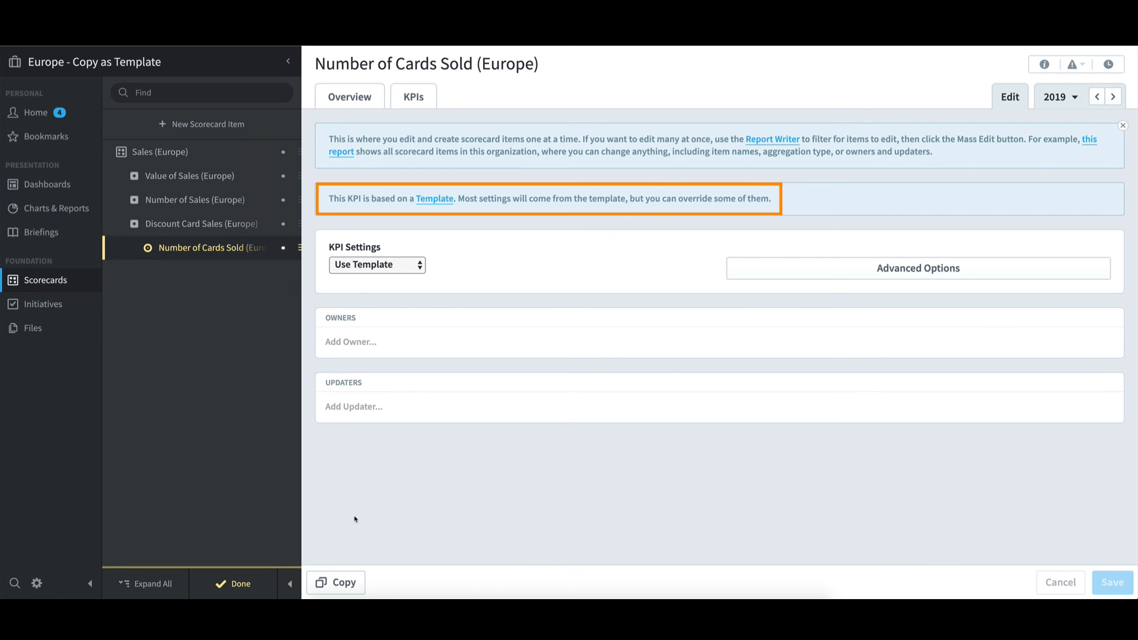
Set the KPI settings of Number of Cards Sold (Europe) to Override Template and review the Actual Value options for treating missing values
click(422, 272)
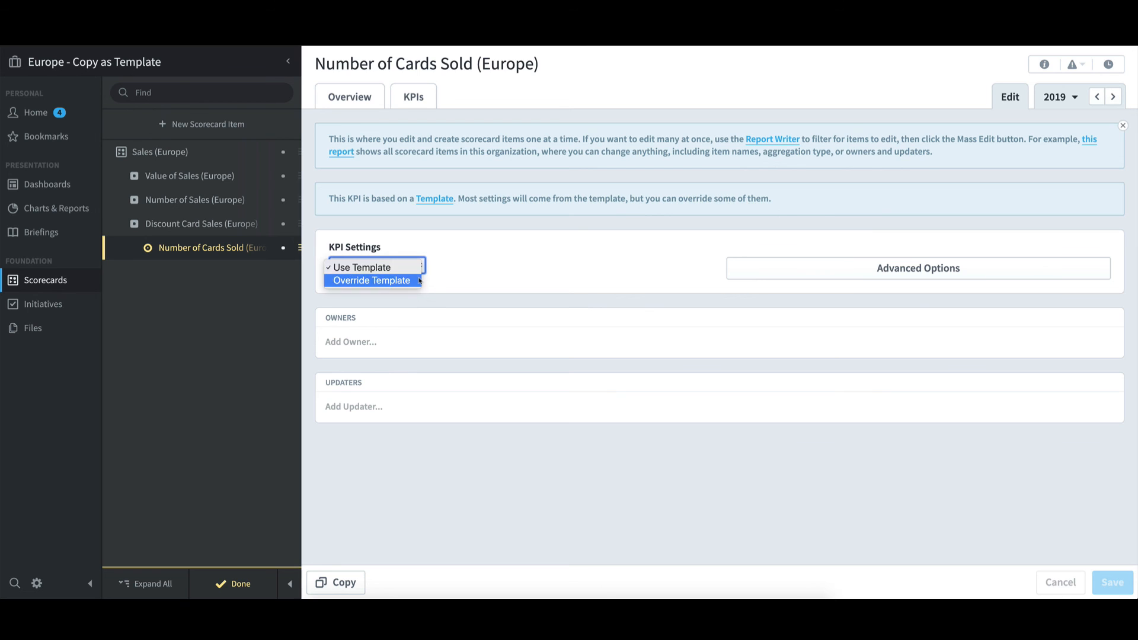
click(418, 280)
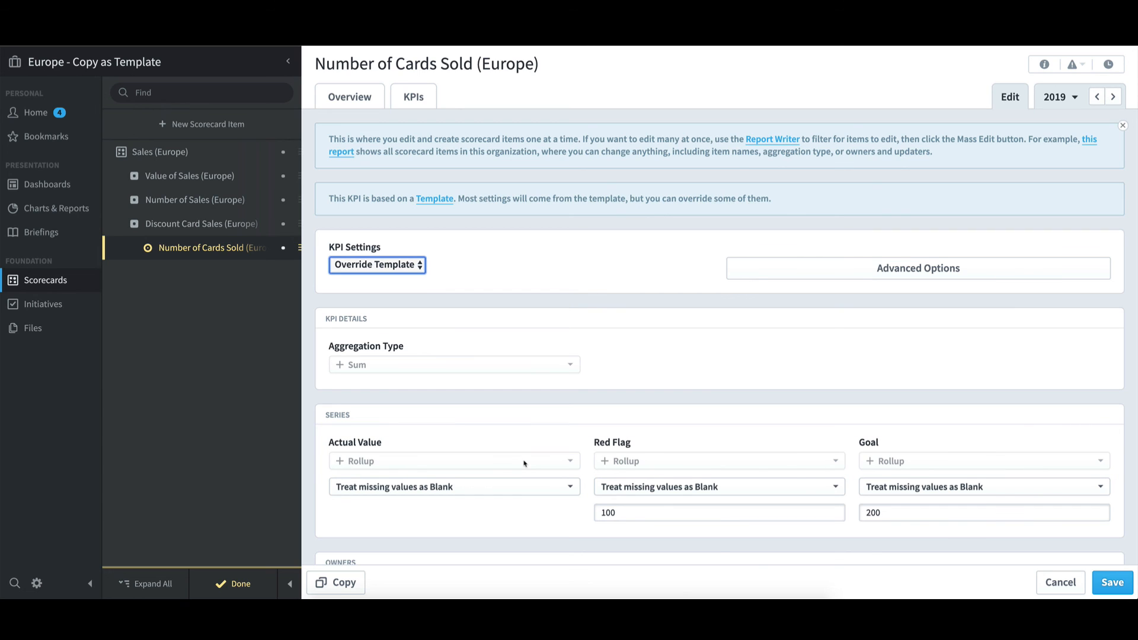
click(549, 491)
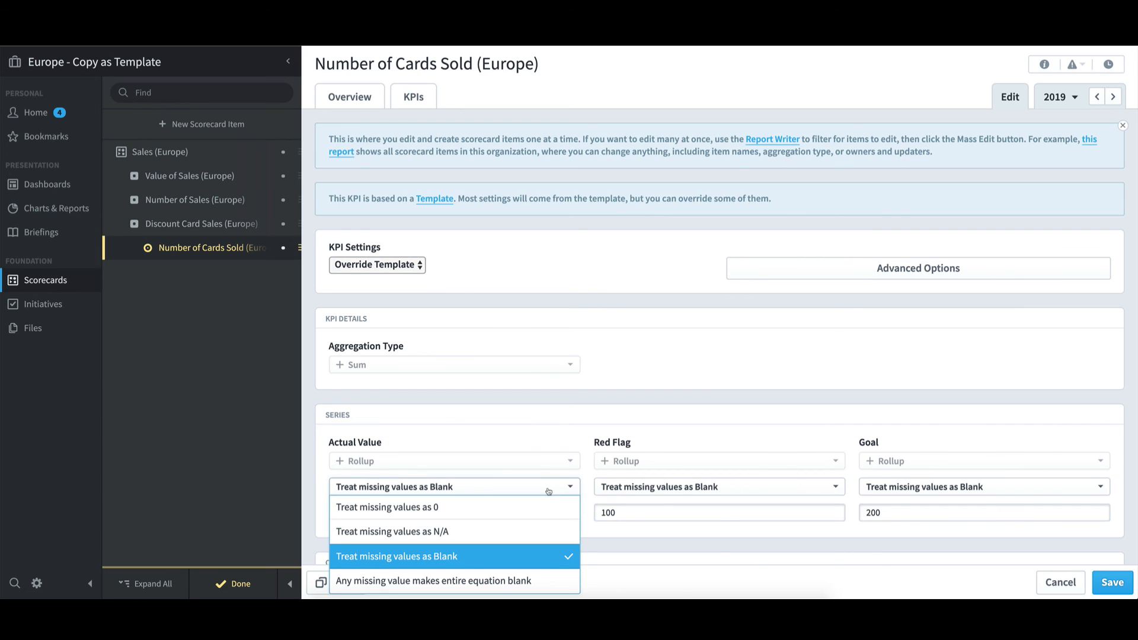
click(549, 490)
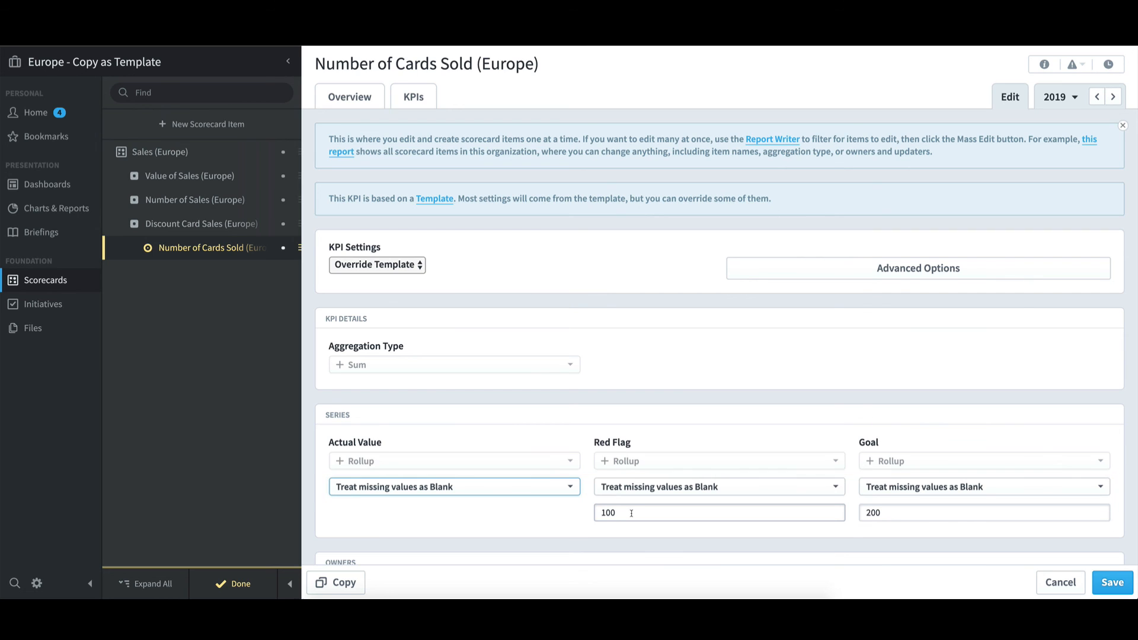
Set Start And Archive Dates to Override Template in the advanced options of Discount Card Sales (Europe)
click(237, 226)
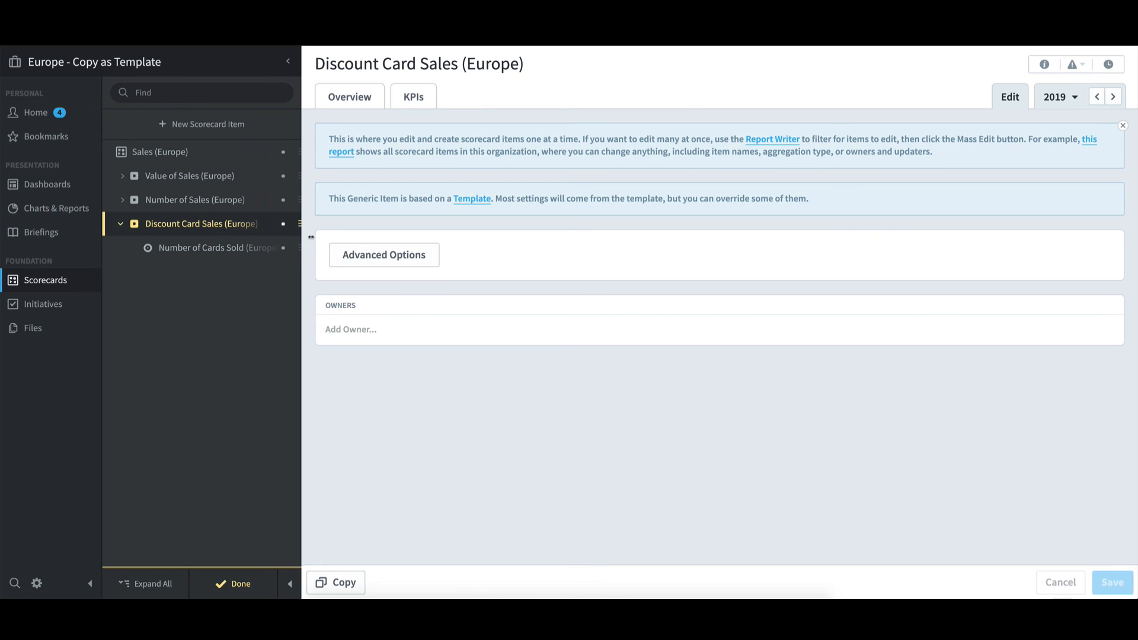
click(432, 262)
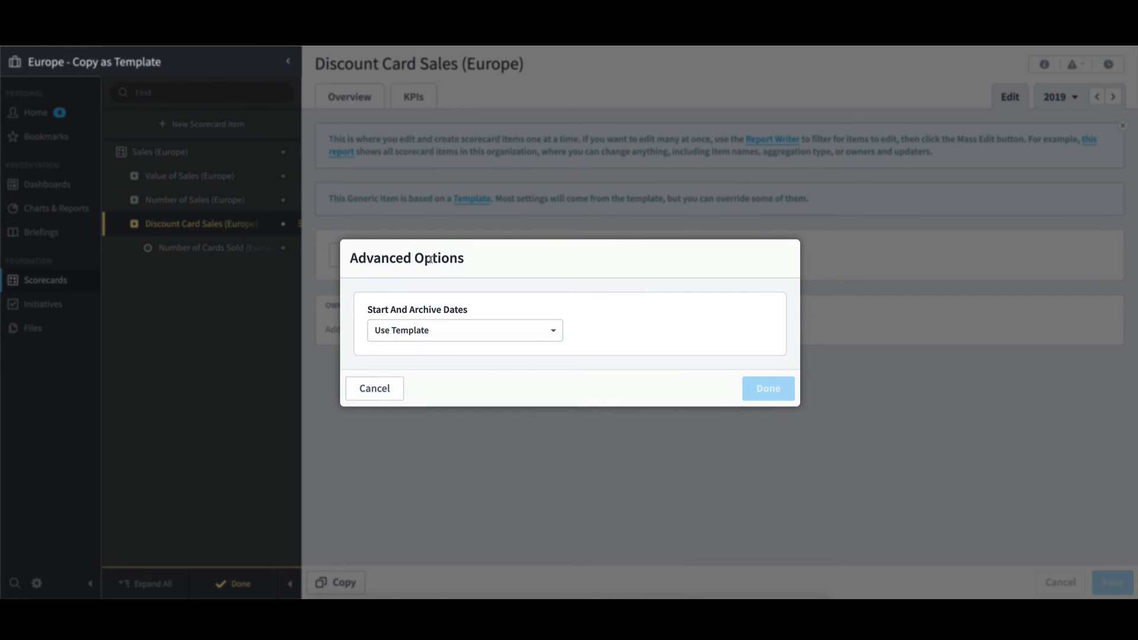
click(483, 330)
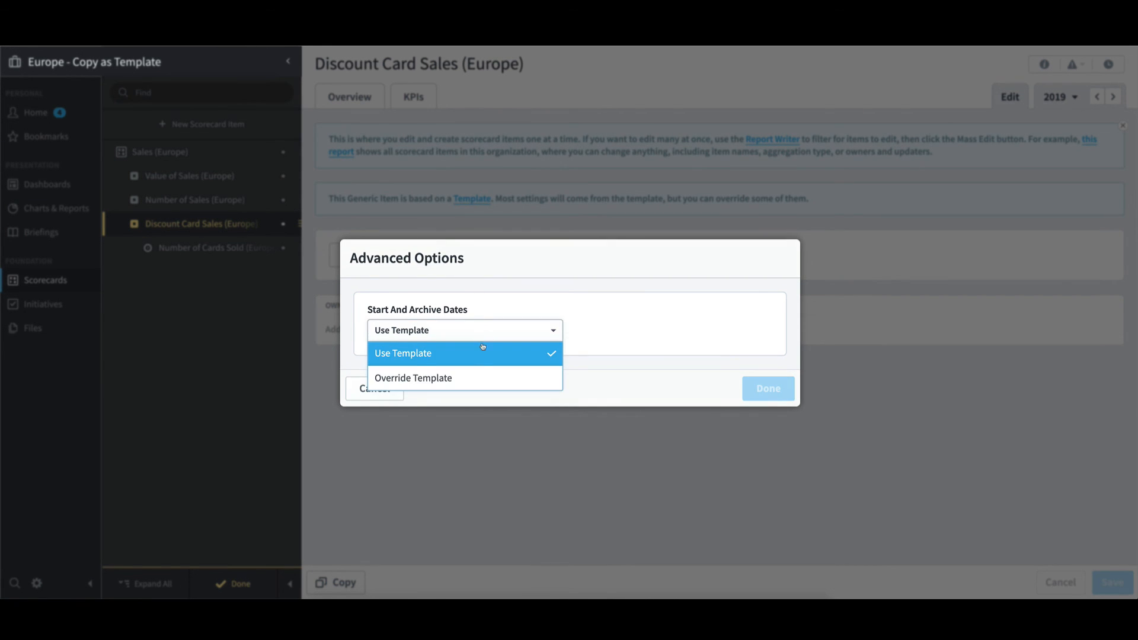
click(480, 386)
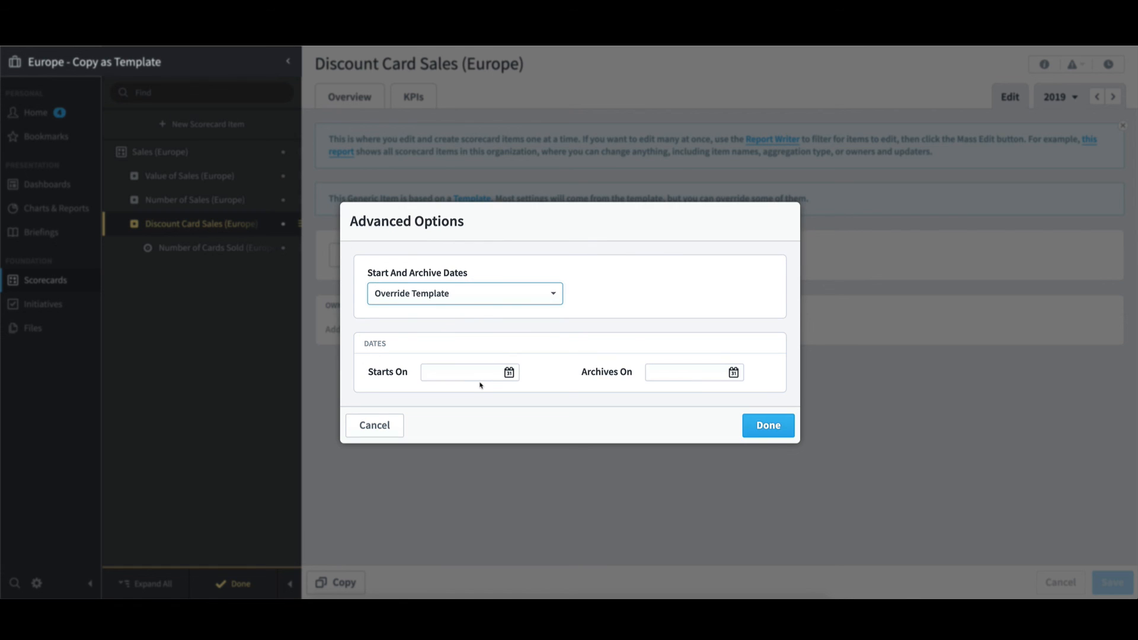